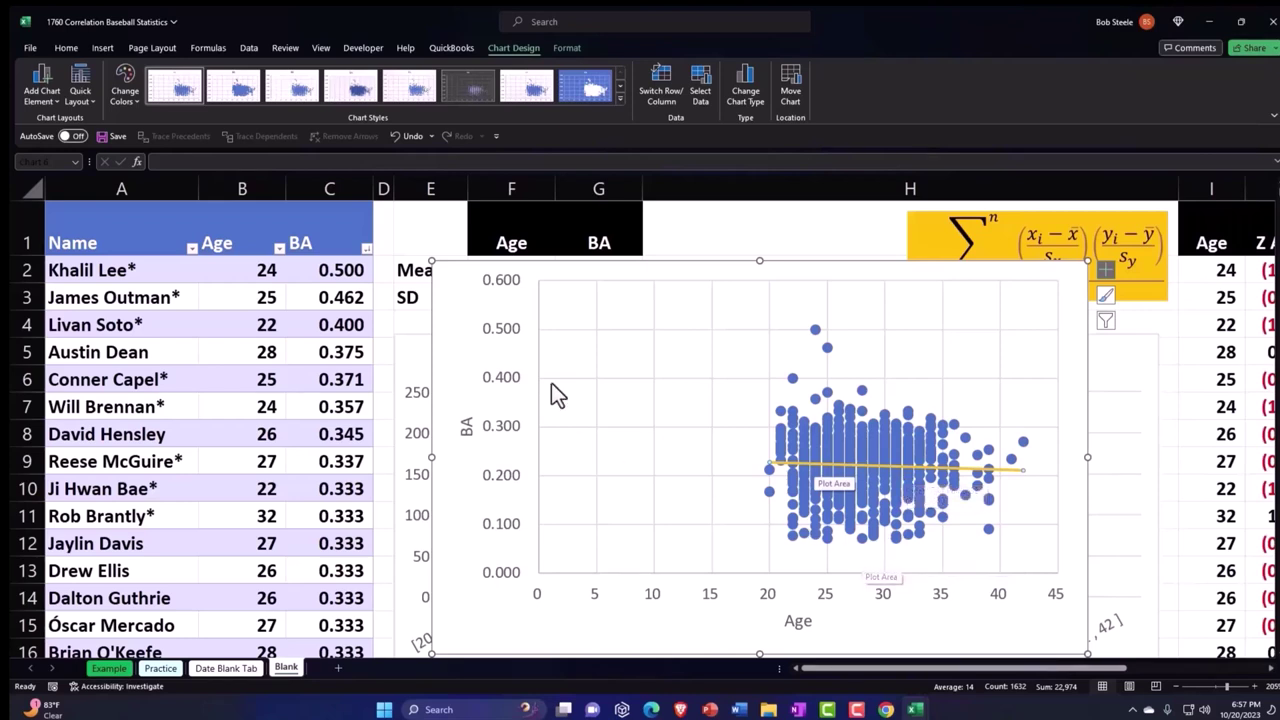
Step: Move the Age versus BA scatter chart to the empty area directly below the R Correlation table, starting at column O
drag(455, 293, 825, 330)
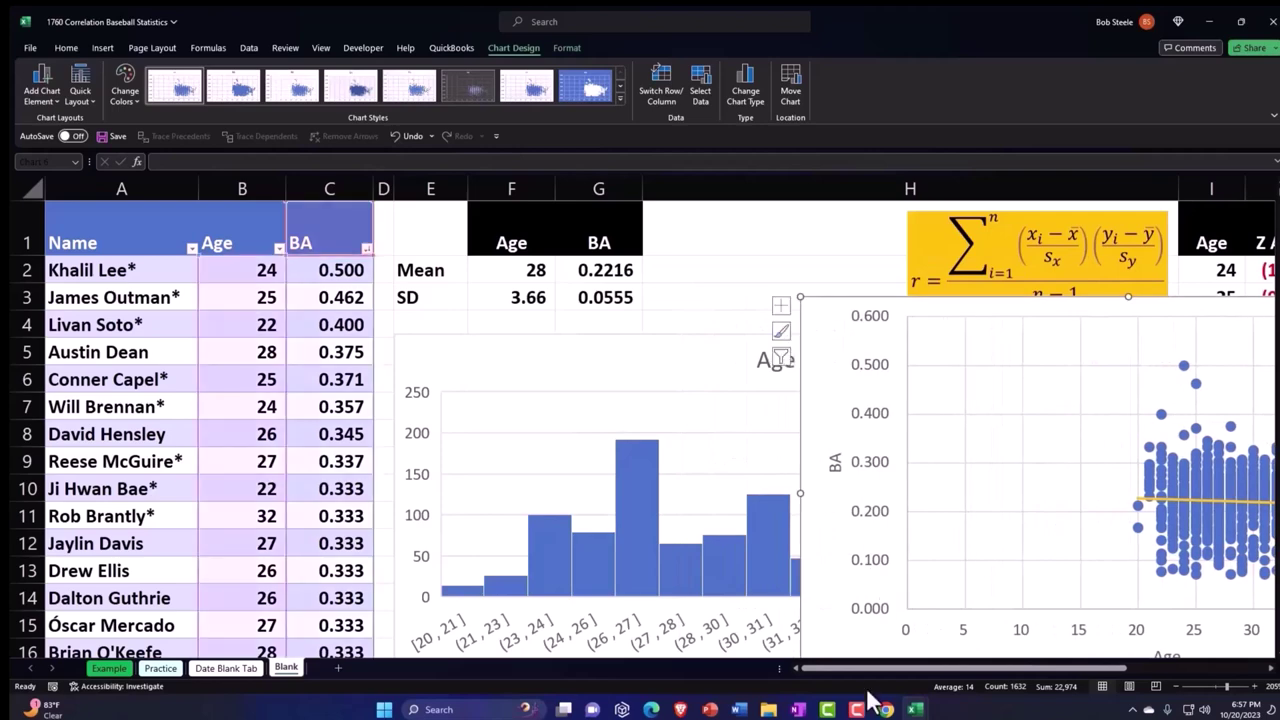
drag(866, 673, 1006, 673)
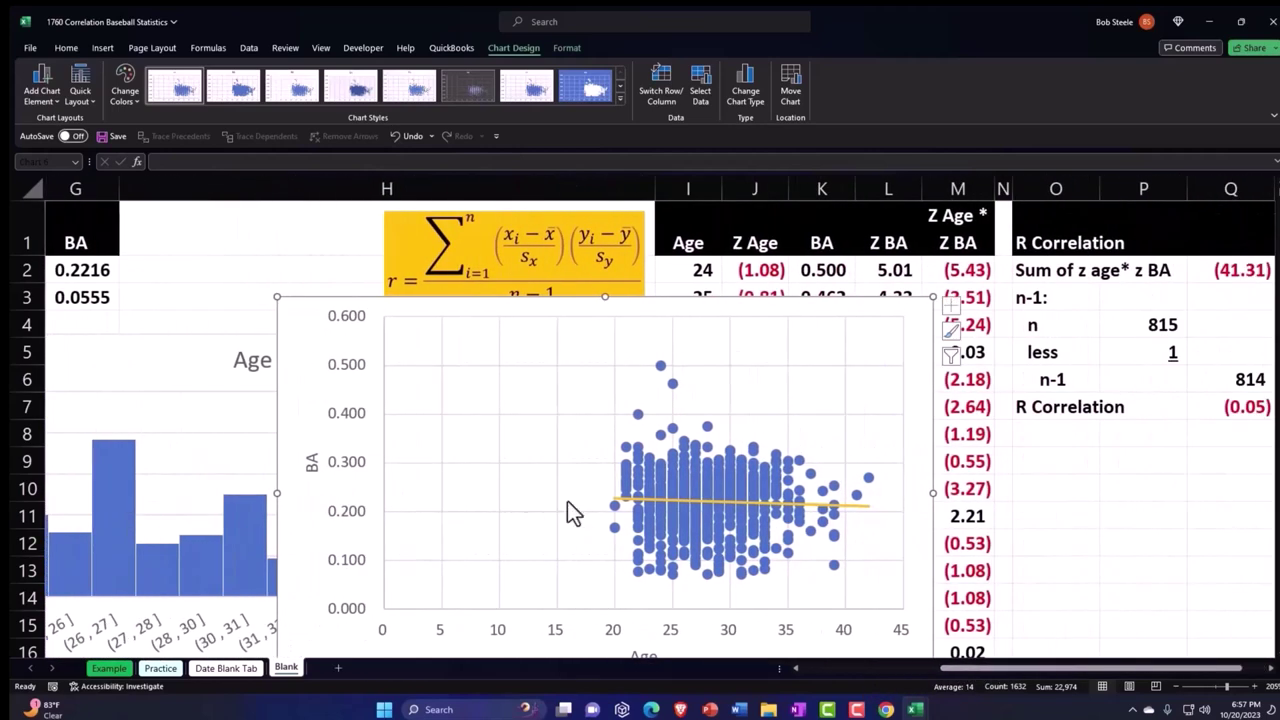
drag(315, 375, 982, 393)
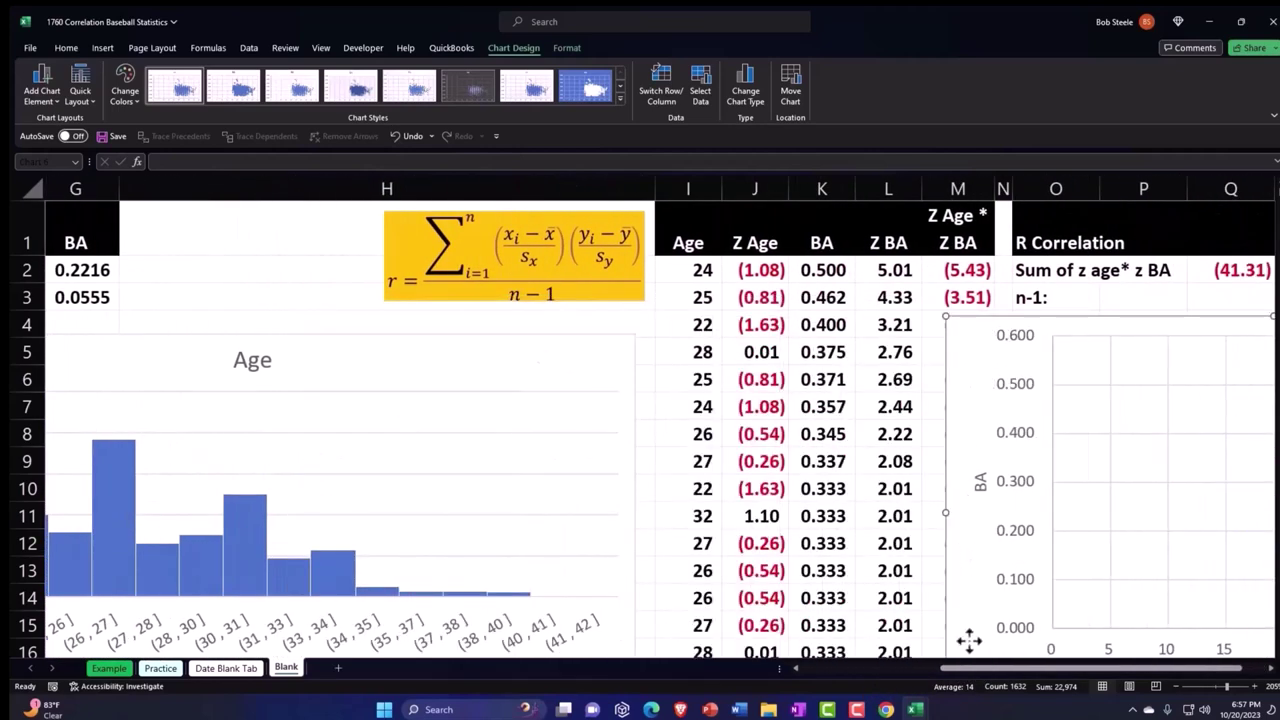
drag(962, 666, 1050, 665)
drag(943, 386, 958, 494)
drag(1032, 667, 1202, 663)
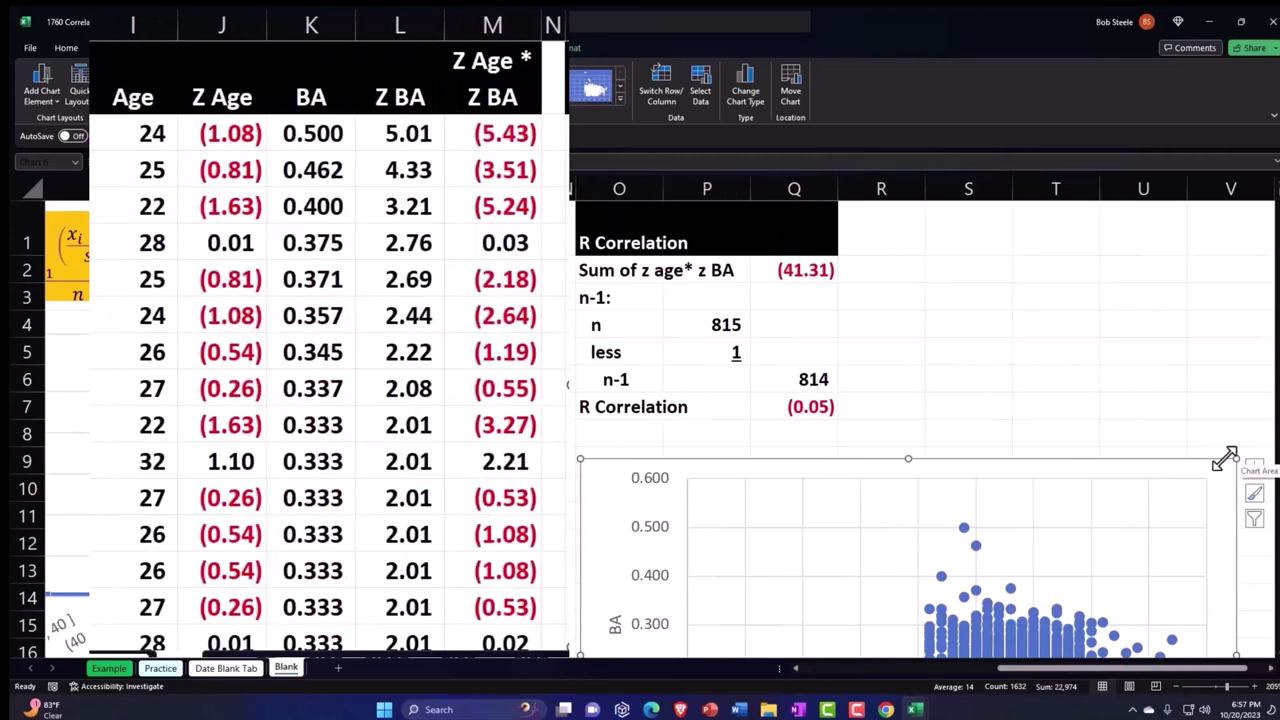
Step: Shrink the scatter chart so it spans about columns O to U and ends near row 20
scroll(1222, 470, down, 2)
scroll(1212, 594, down, 1)
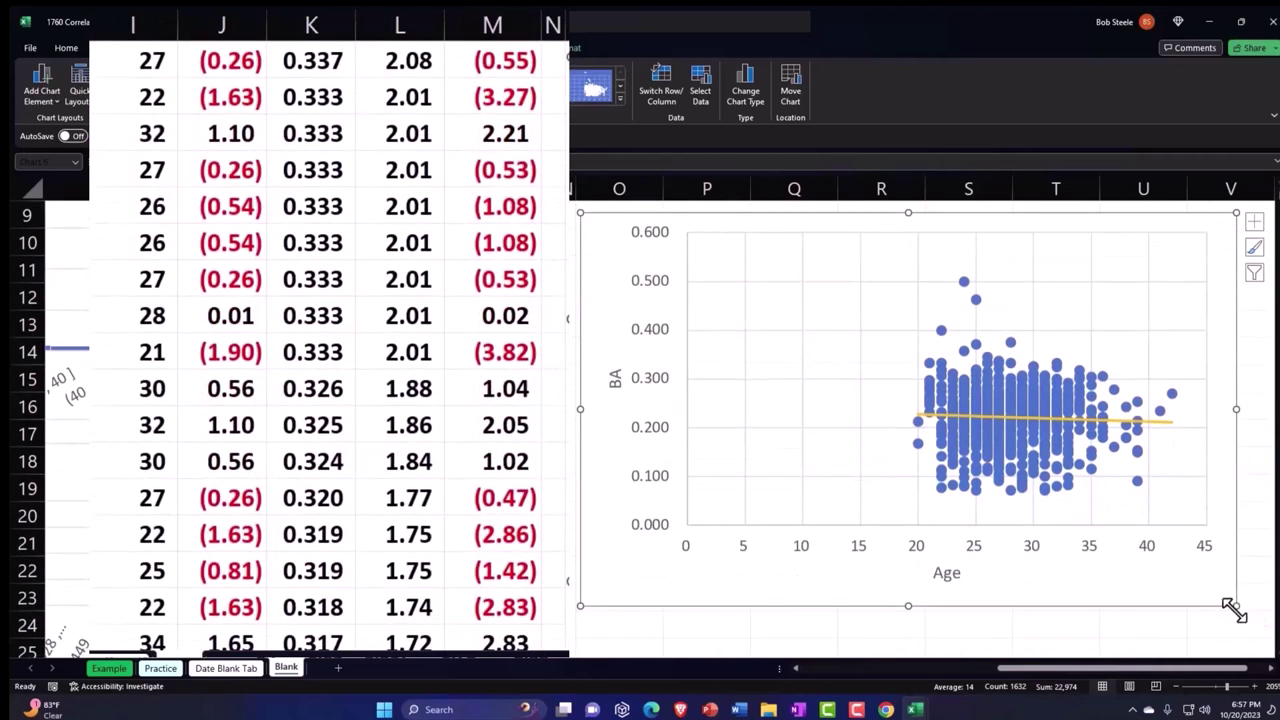
drag(1232, 610, 1134, 527)
scroll(1050, 555, up, 1)
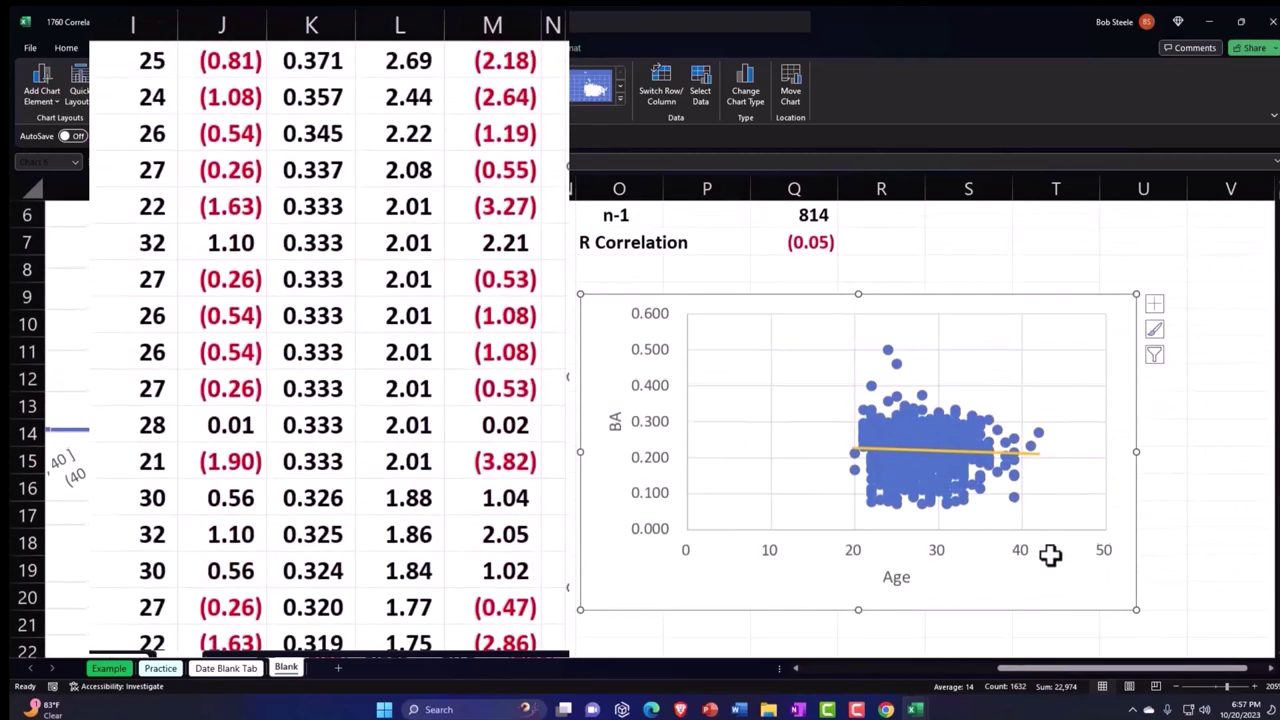
drag(1134, 607, 1177, 606)
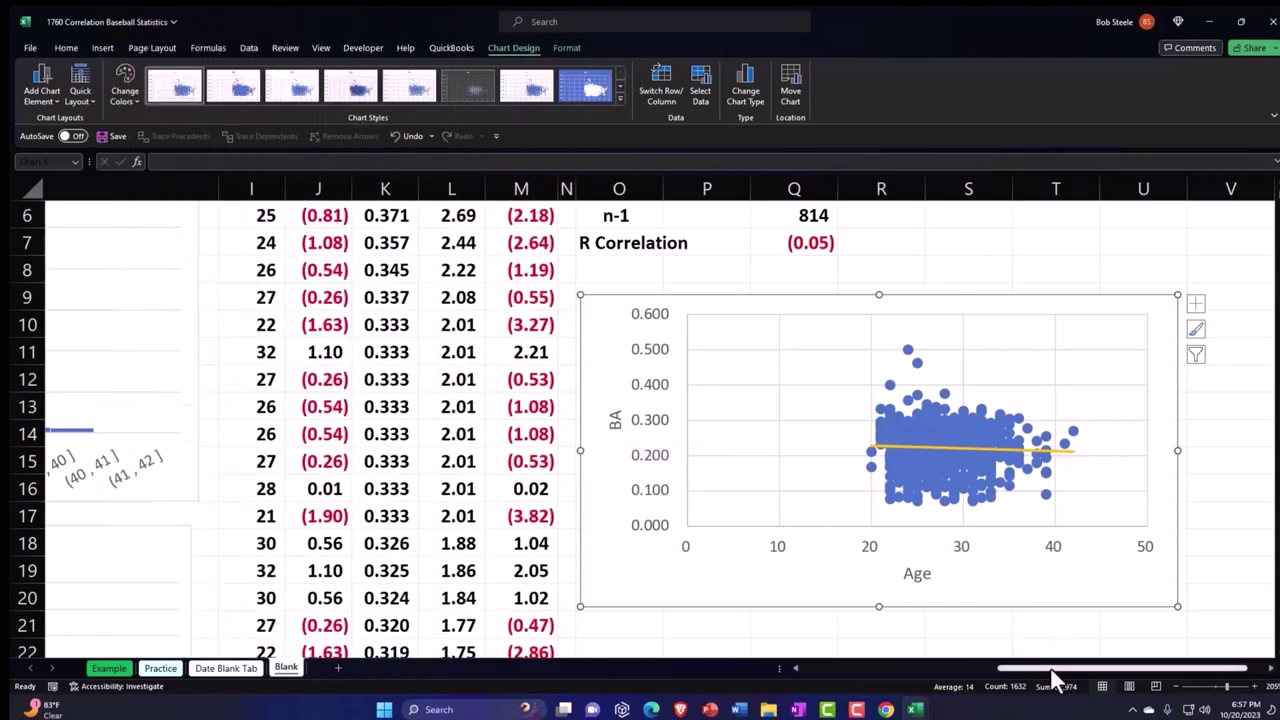
Step: Insert a scatter chart from the full Age and BA columns, headers included, and move it clear of the data table
drag(1053, 678, 808, 690)
scroll(383, 537, up, 2)
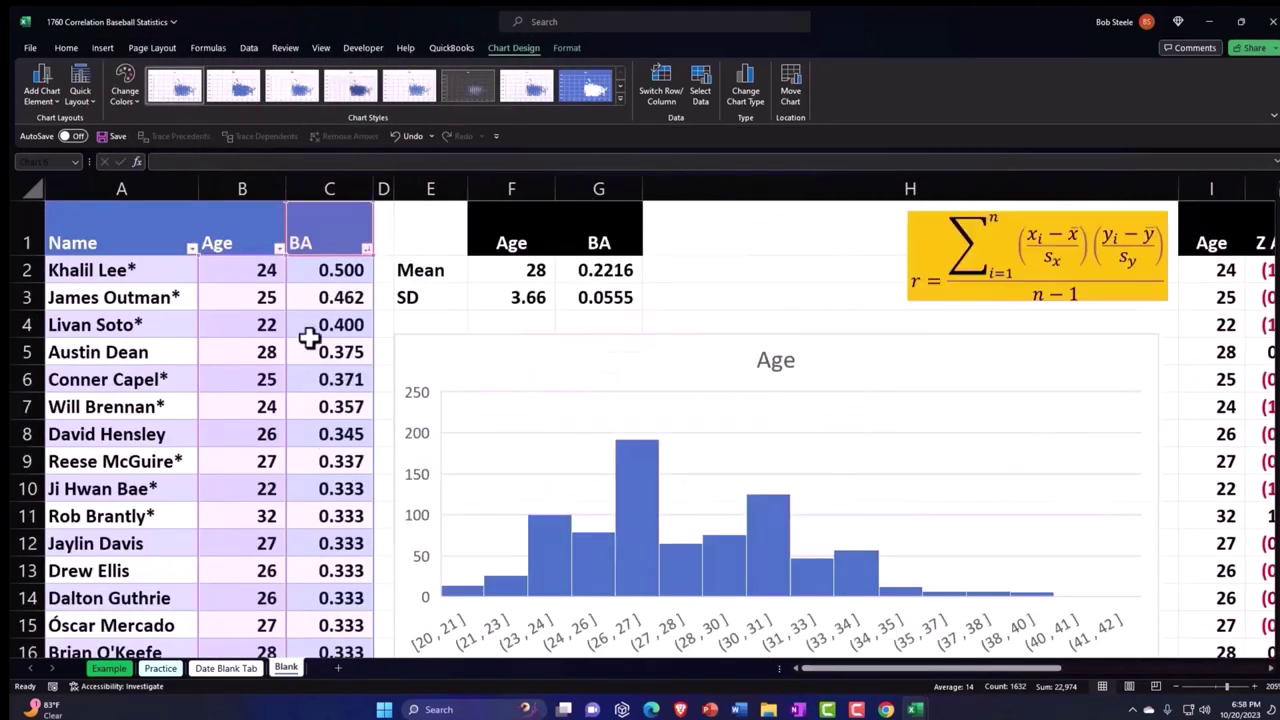
drag(251, 236, 314, 240)
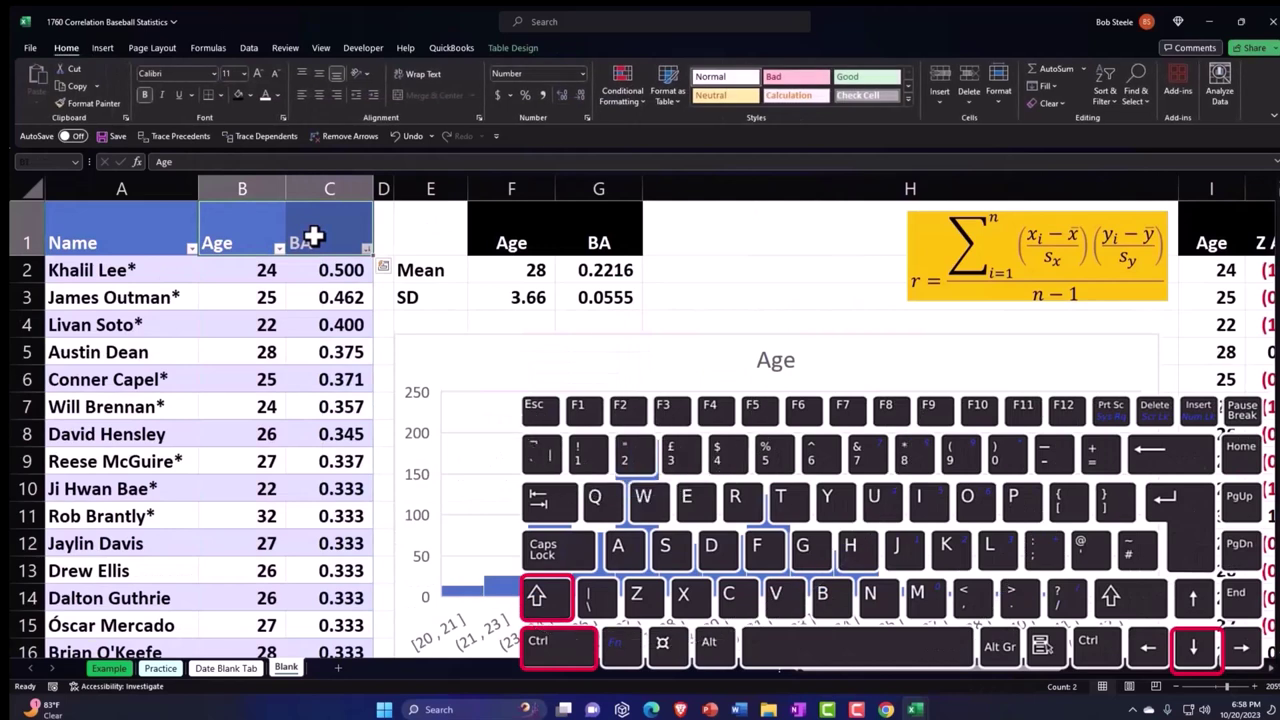
key(ctrl+shift+Down)
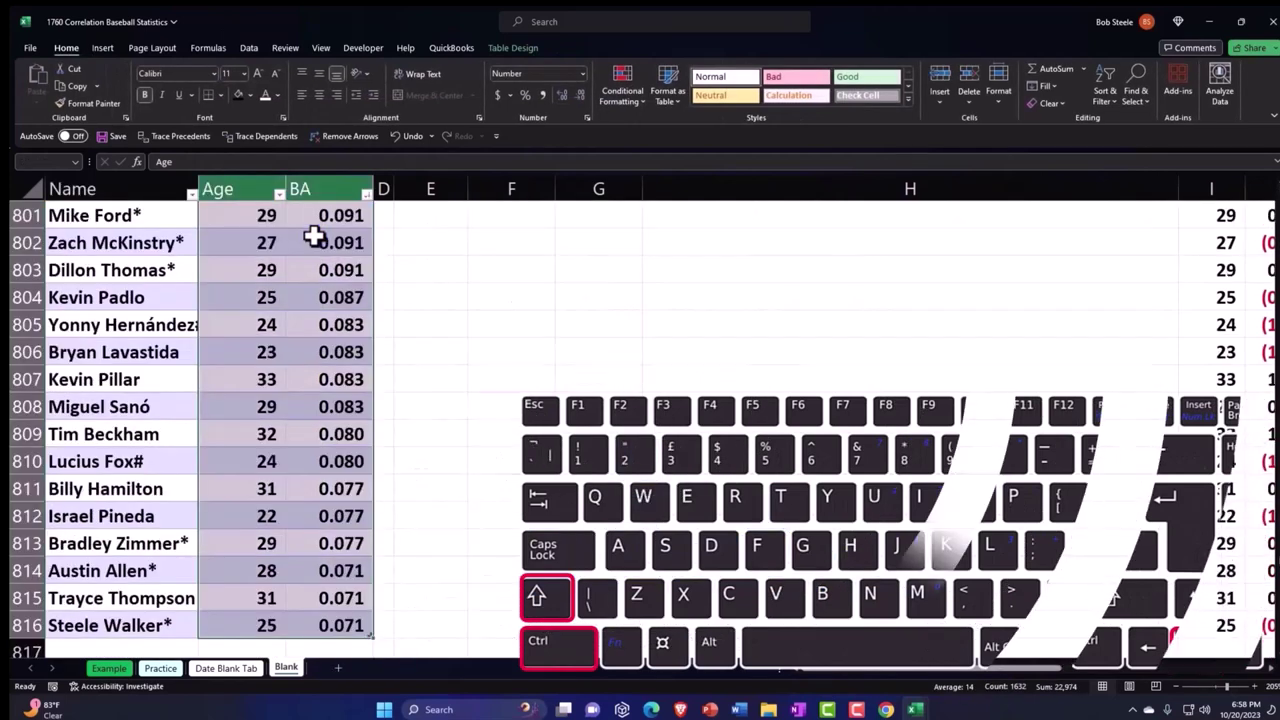
key(ctrl+BackSpace)
click(104, 47)
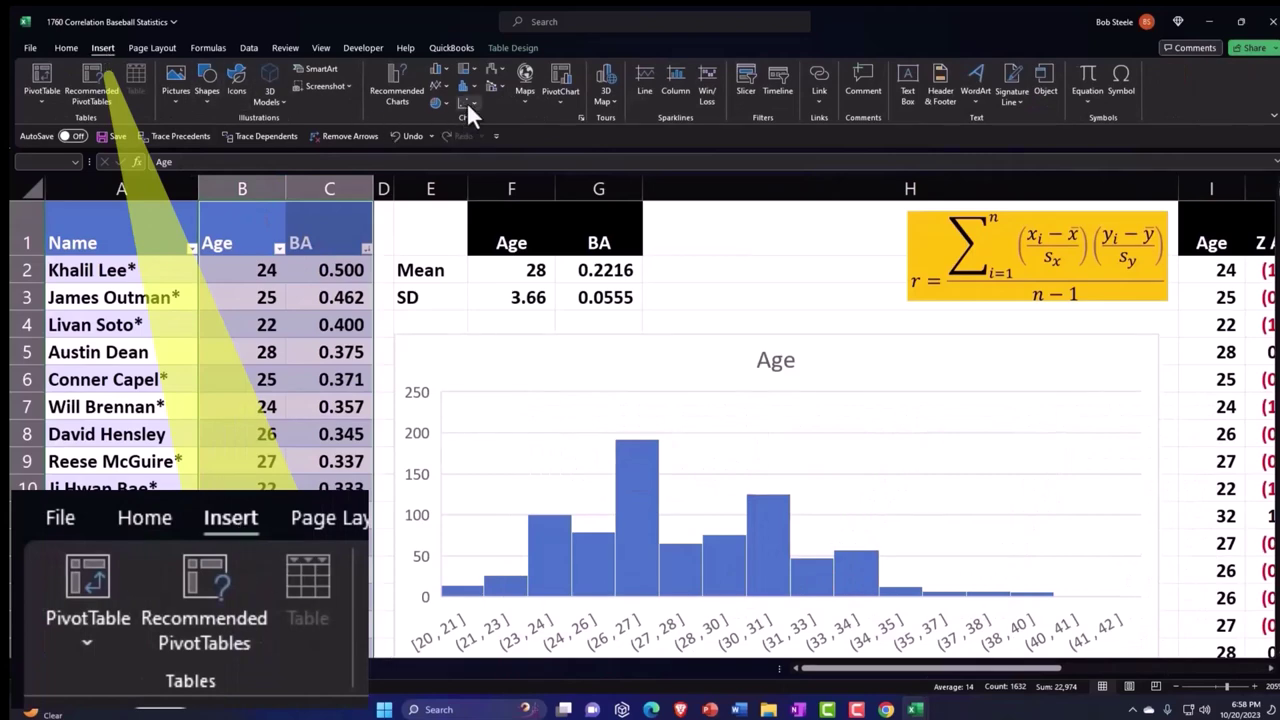
click(467, 102)
click(469, 137)
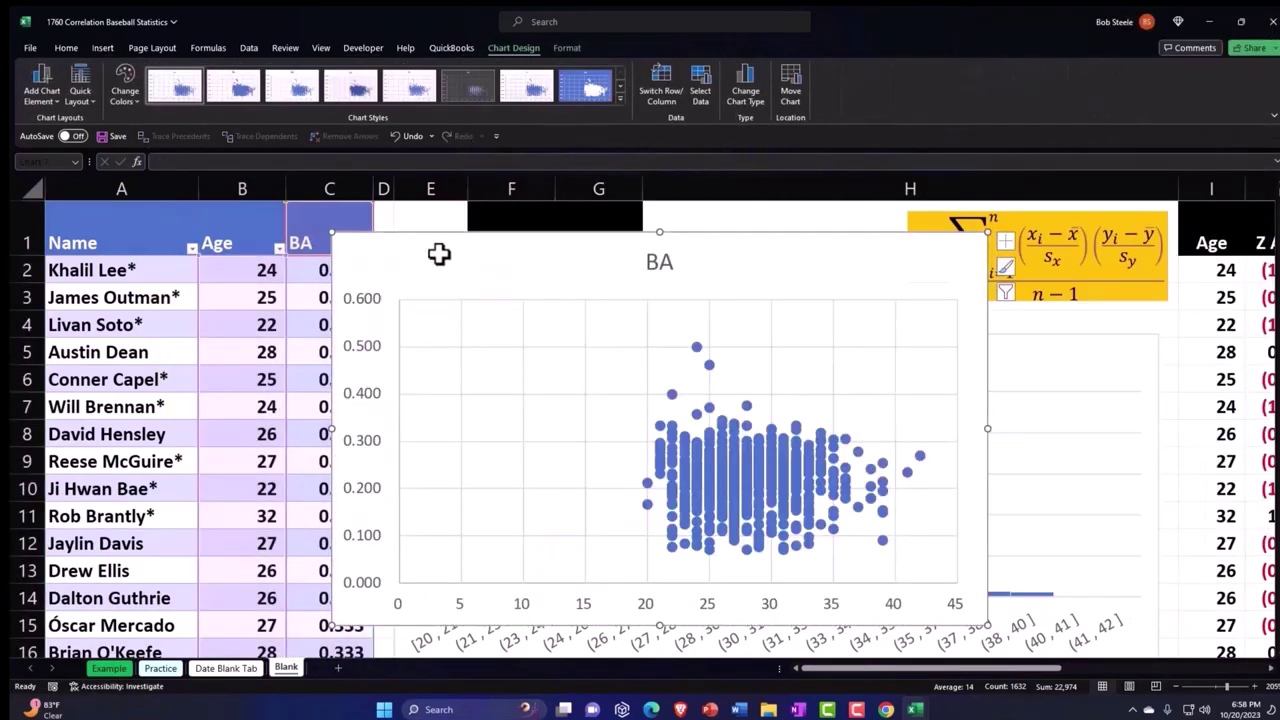
drag(437, 254, 519, 256)
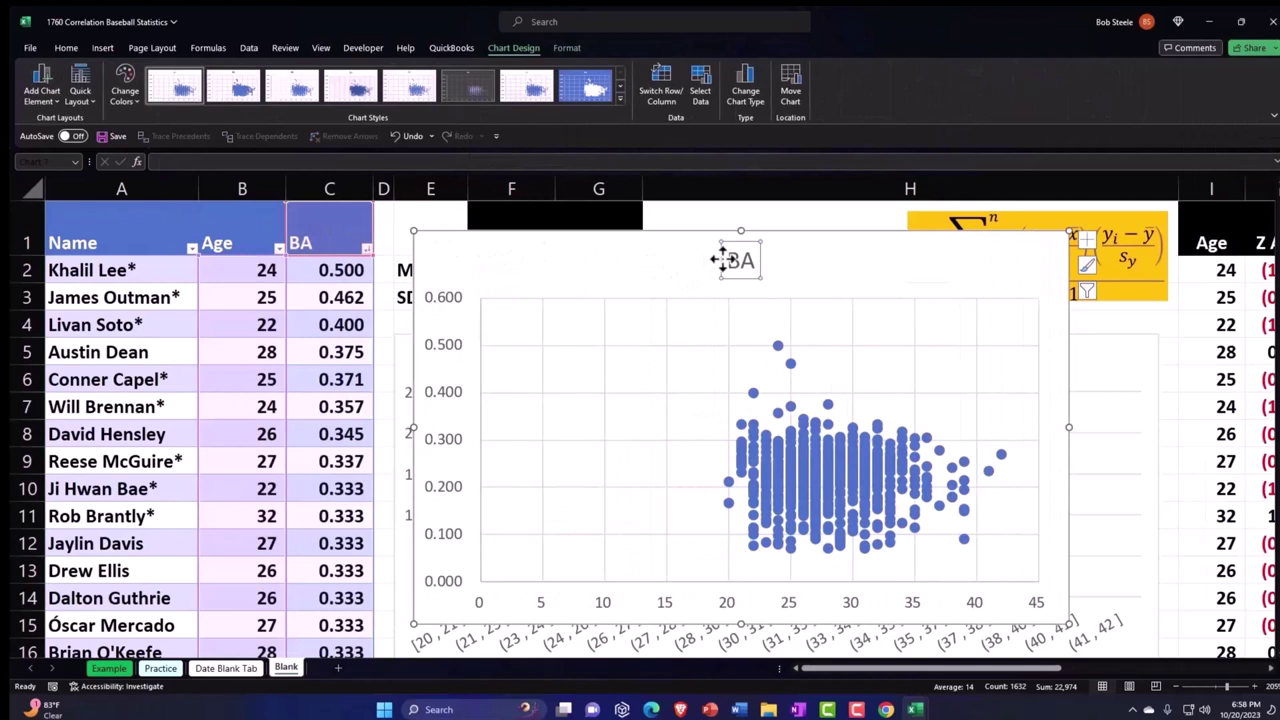
Step: Delete the new scatter chart's title and add axis titles to it
key(Delete)
click(1084, 240)
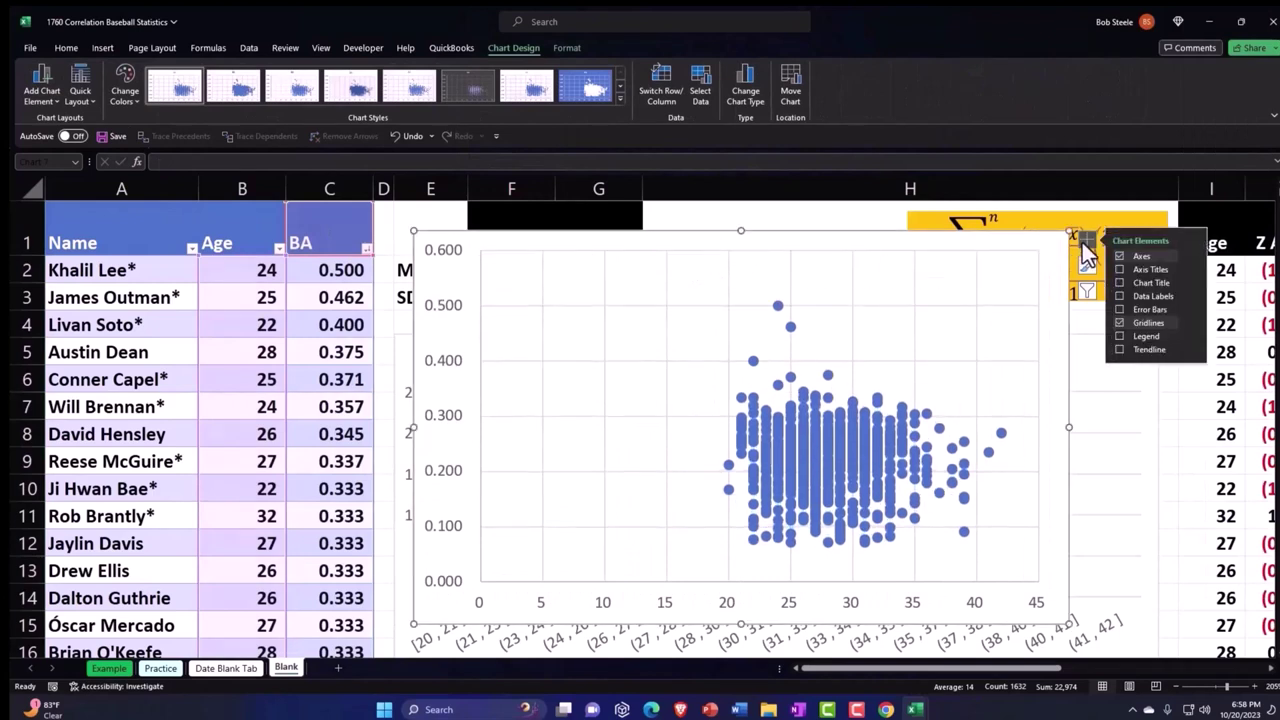
click(1117, 274)
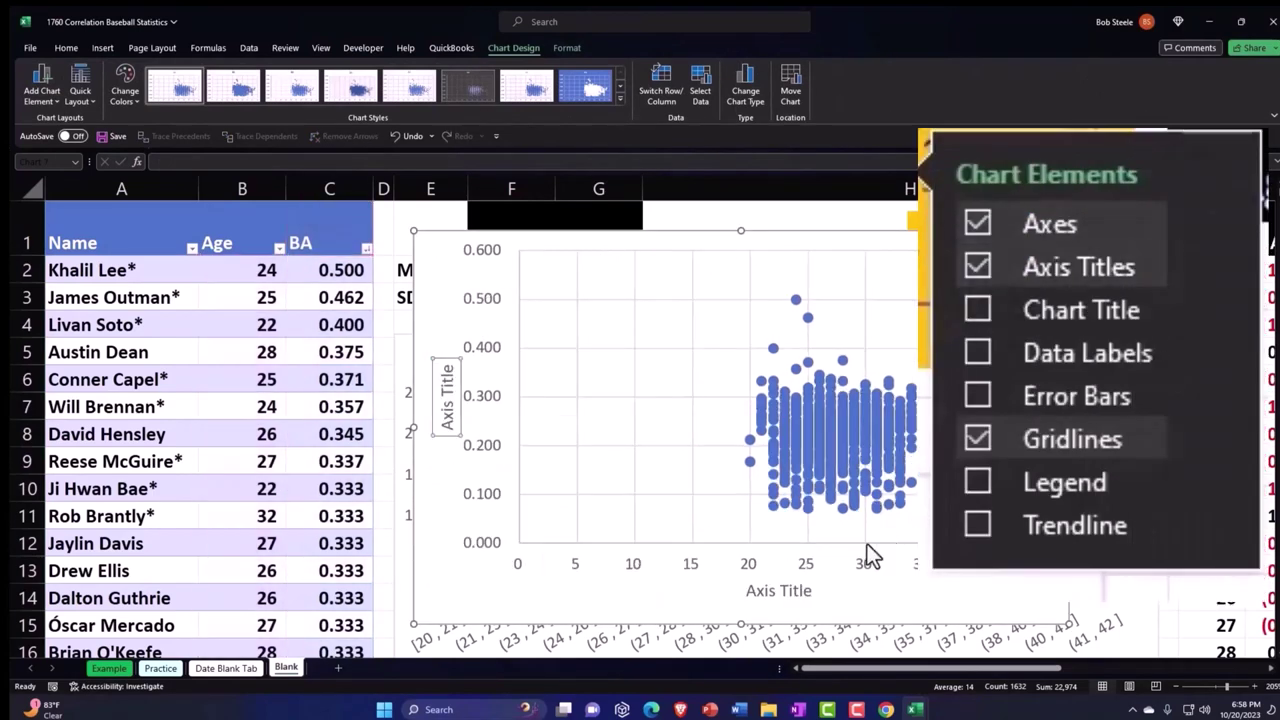
Step: Link the horizontal axis title to the BA header cell of the data table
click(795, 592)
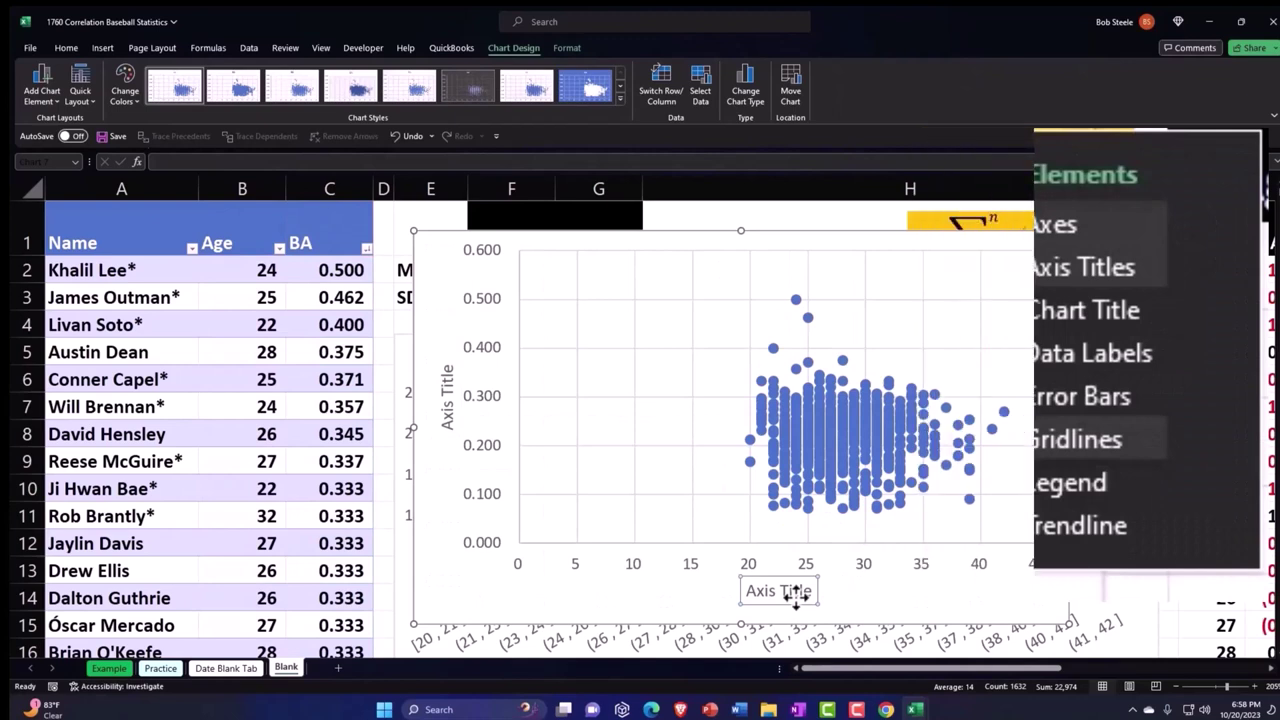
text(=)
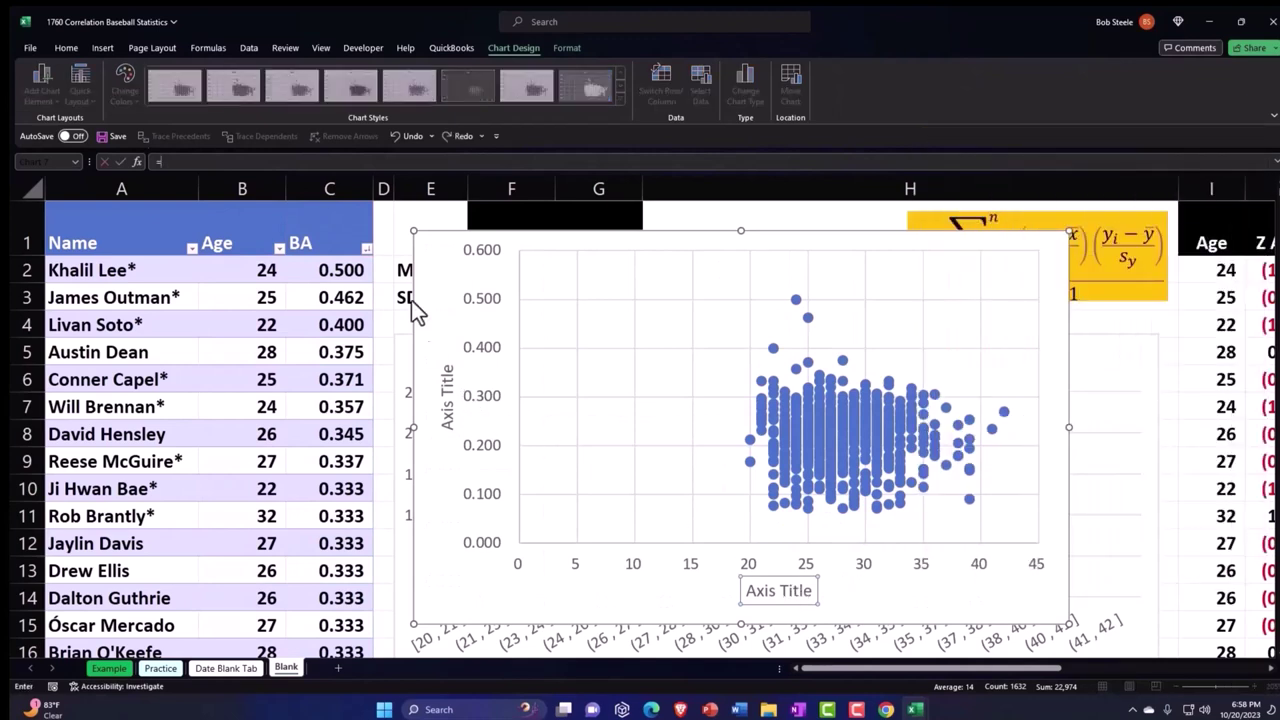
click(326, 243)
key(Return)
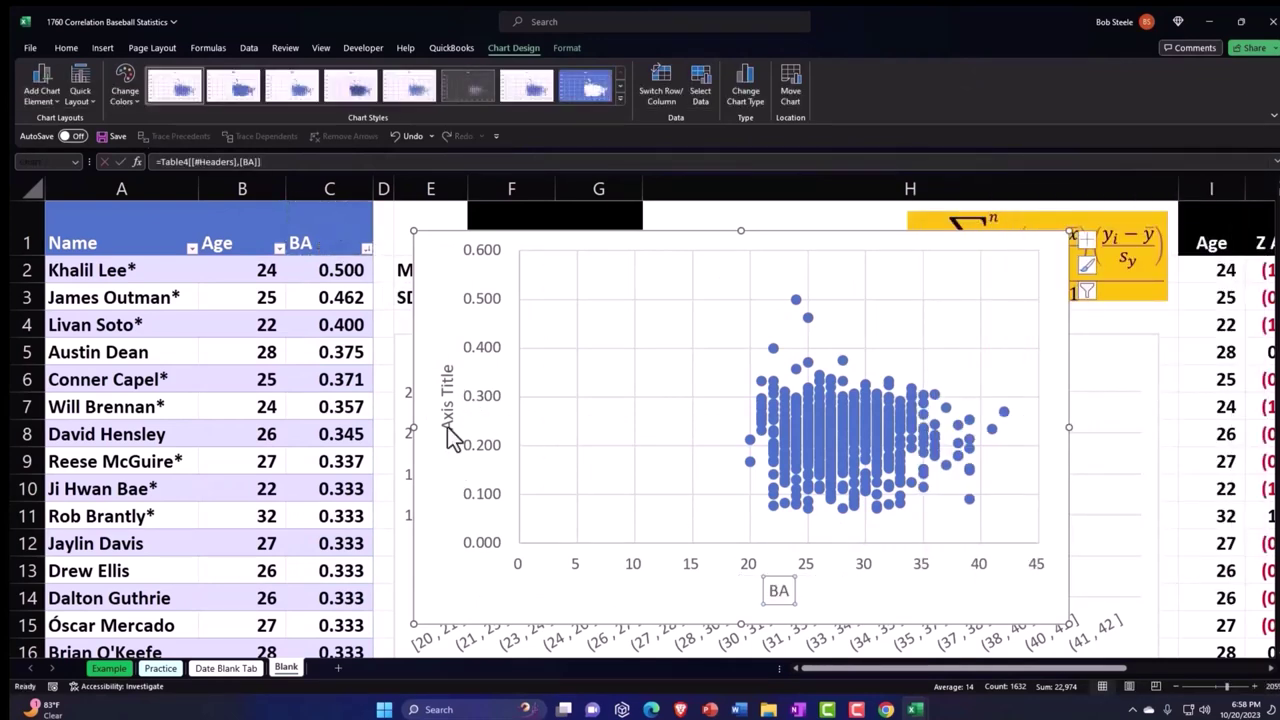
Step: Link the vertical axis title to the Age header cell of the data table
click(445, 405)
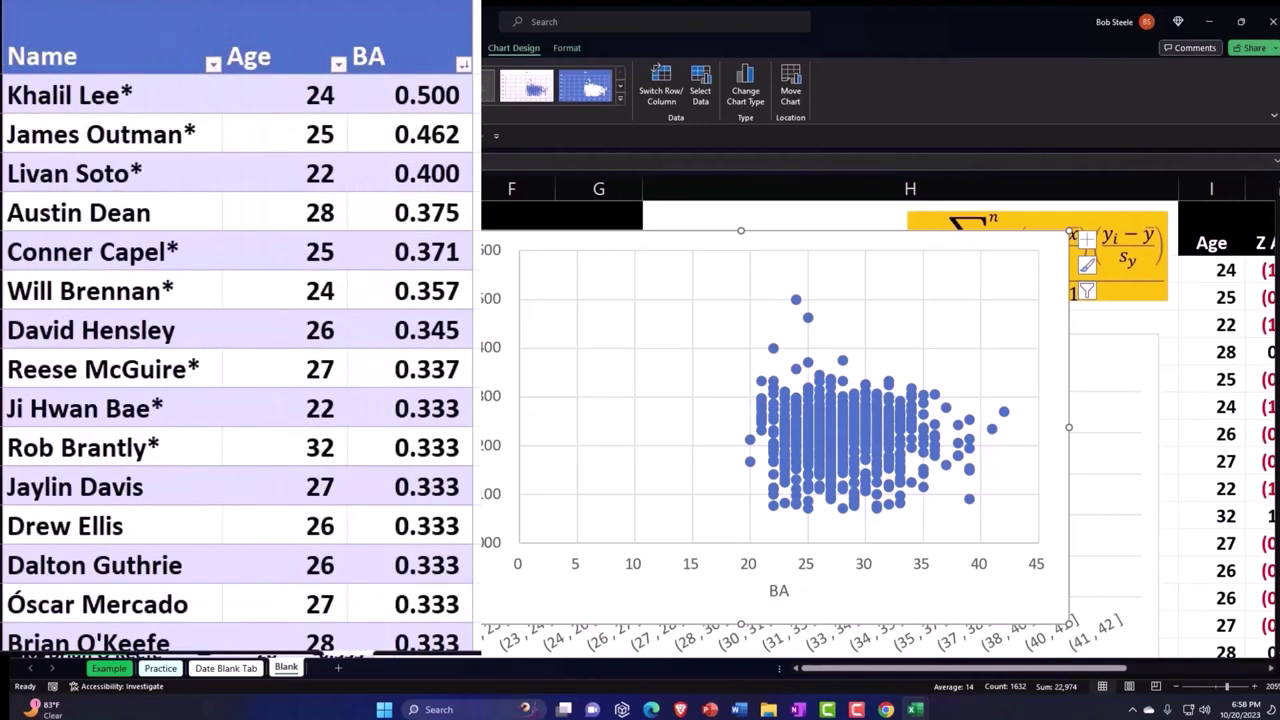
text(=)
click(277, 58)
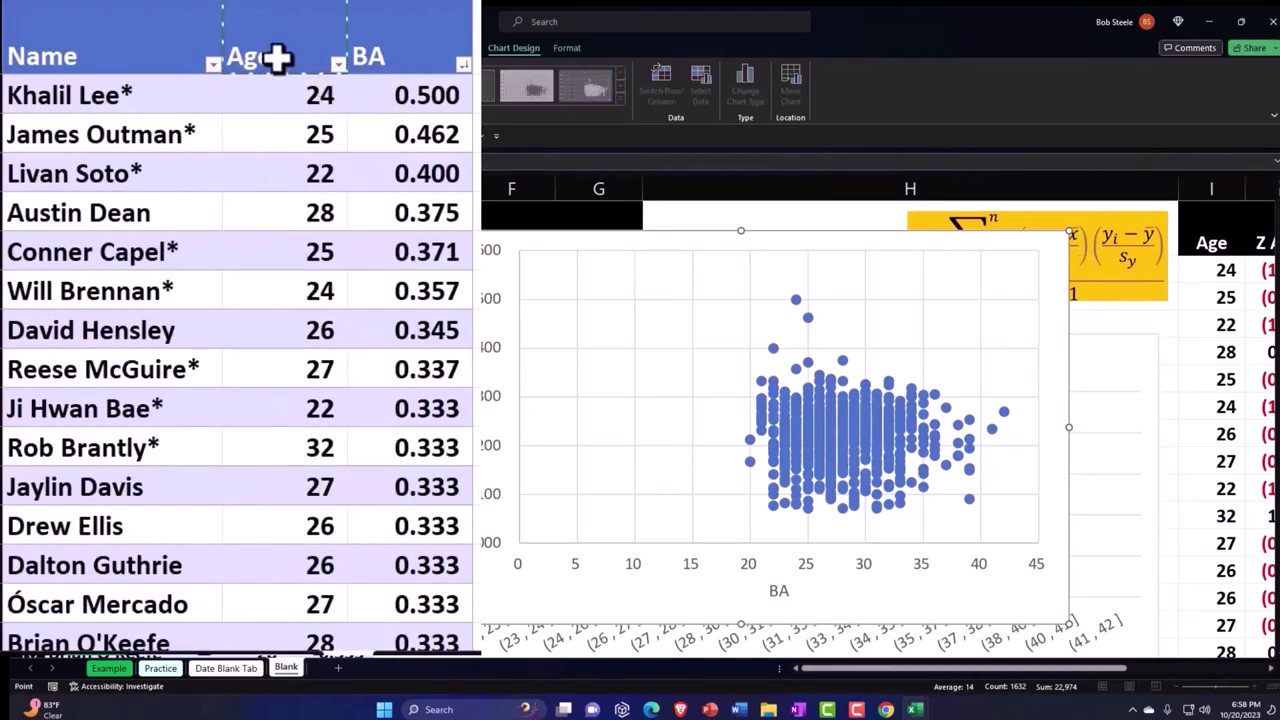
key(Return)
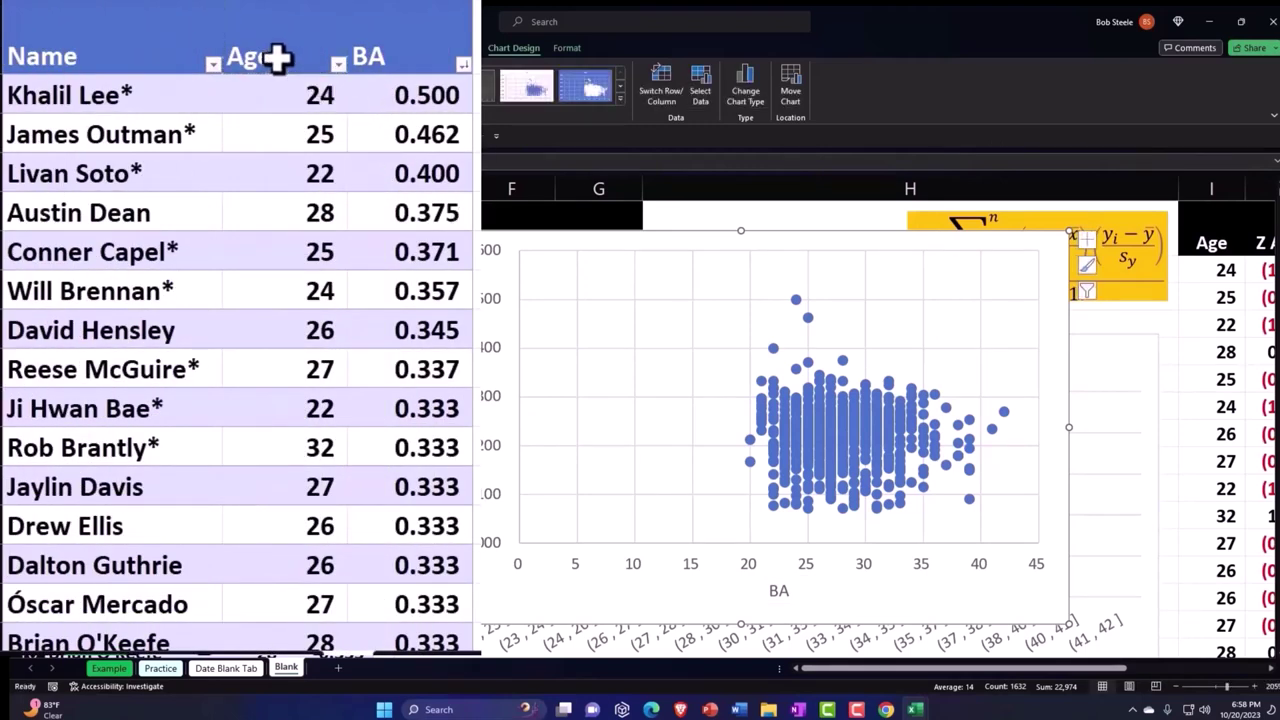
click(492, 589)
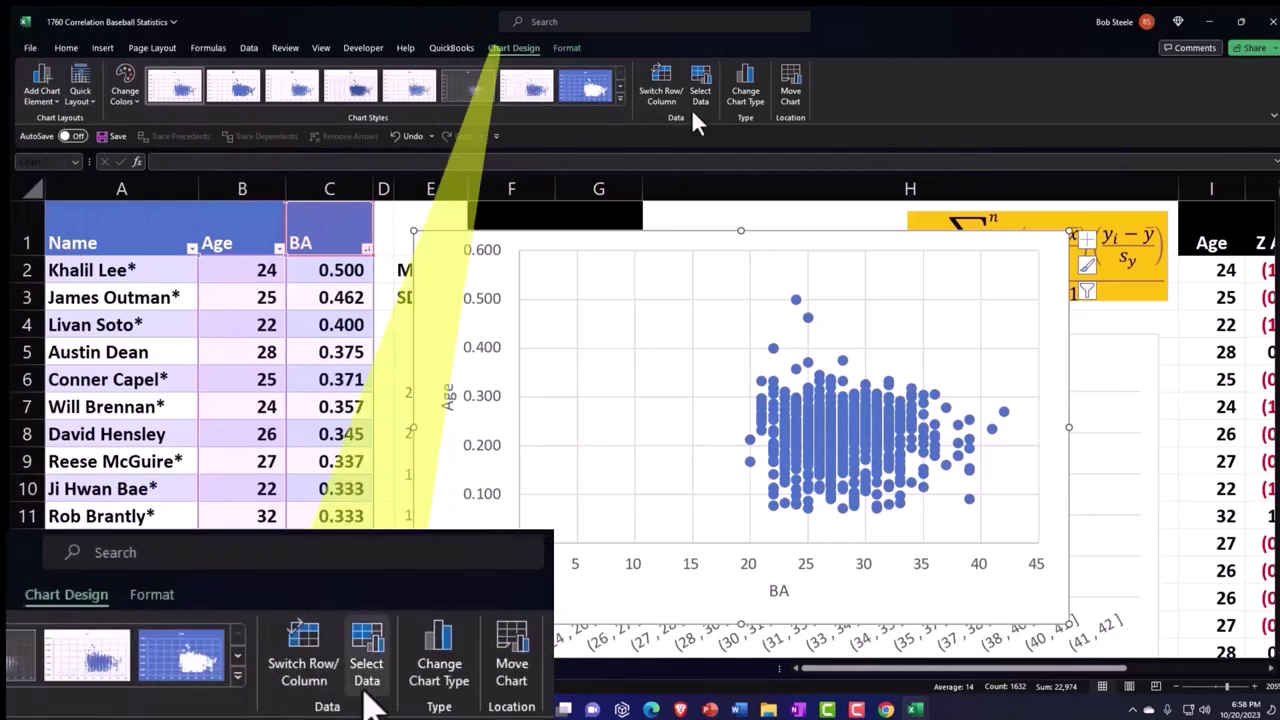
Step: Edit the chart's BA data series so its X values come from the BA data, =Blank!$C$2:$C$816
click(701, 88)
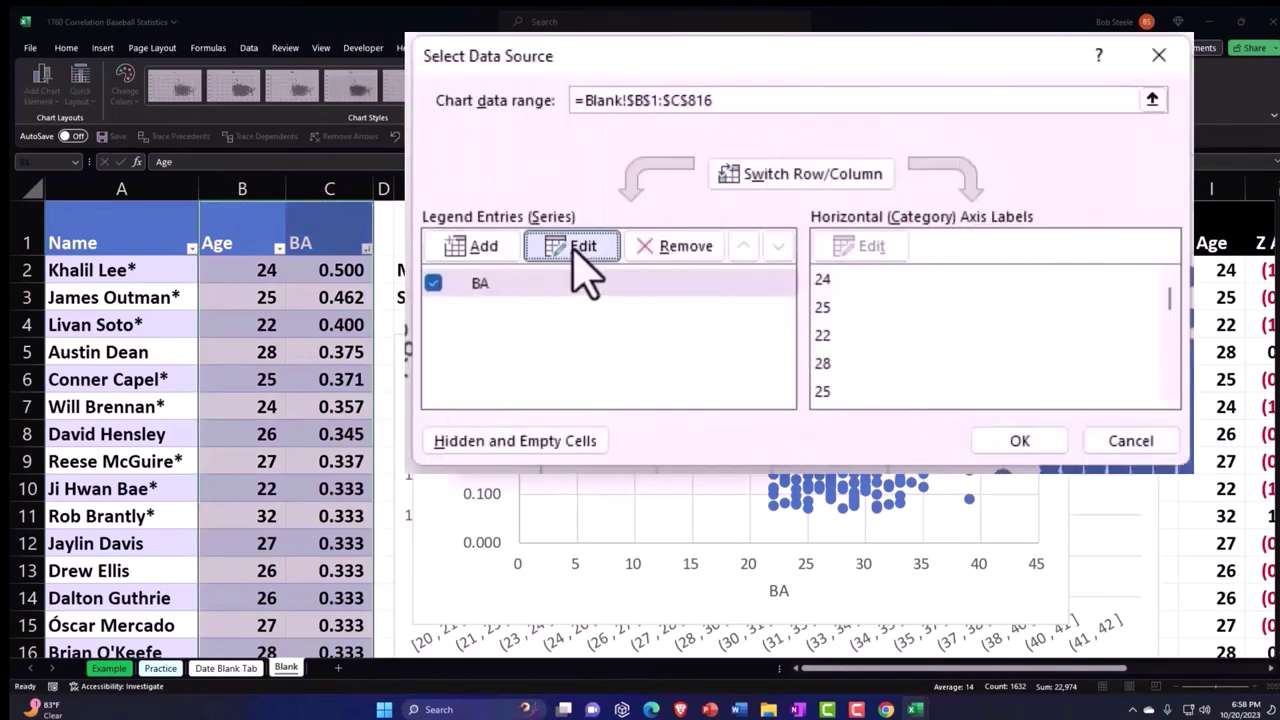
click(536, 350)
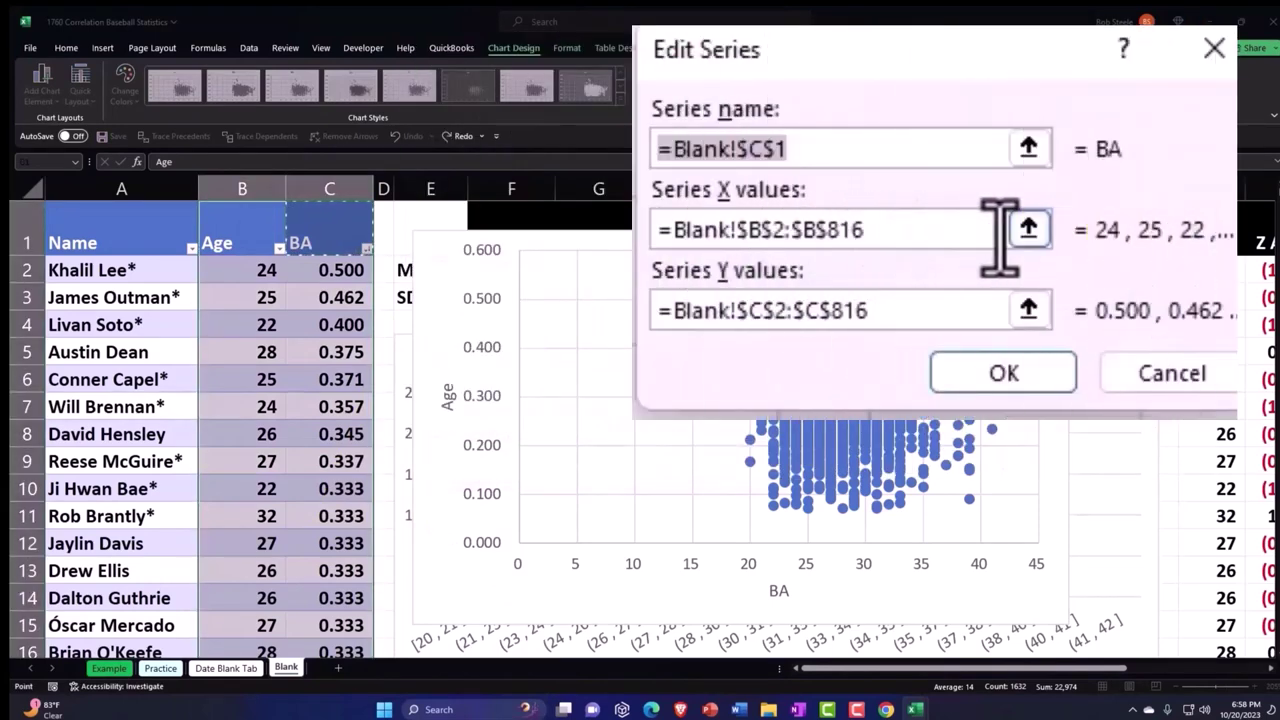
click(1121, 310)
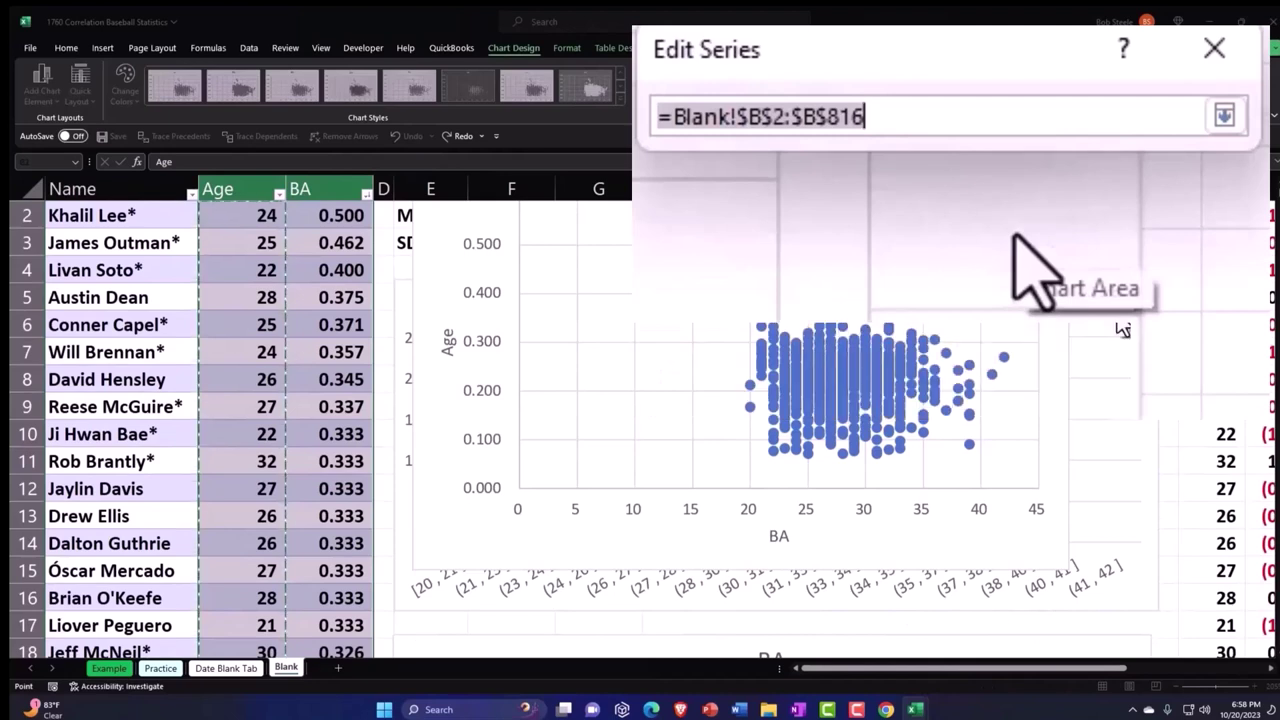
key(Delete)
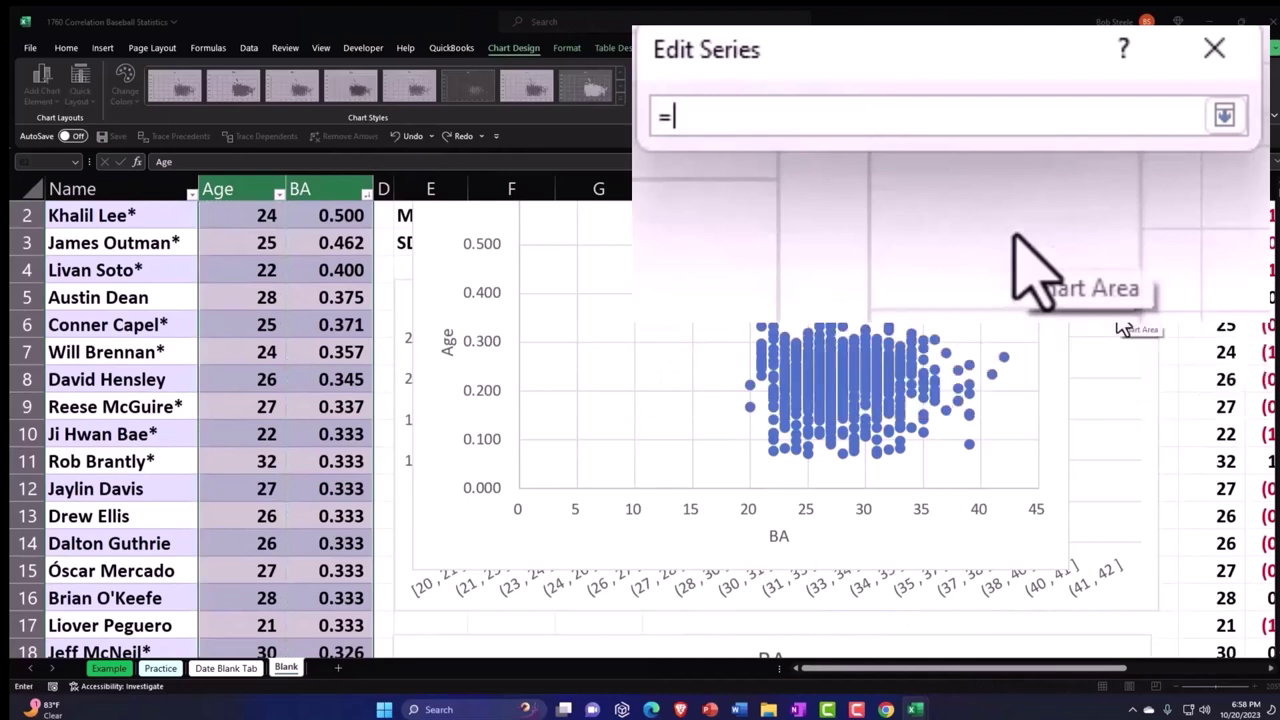
scroll(497, 293, up, 1)
click(325, 272)
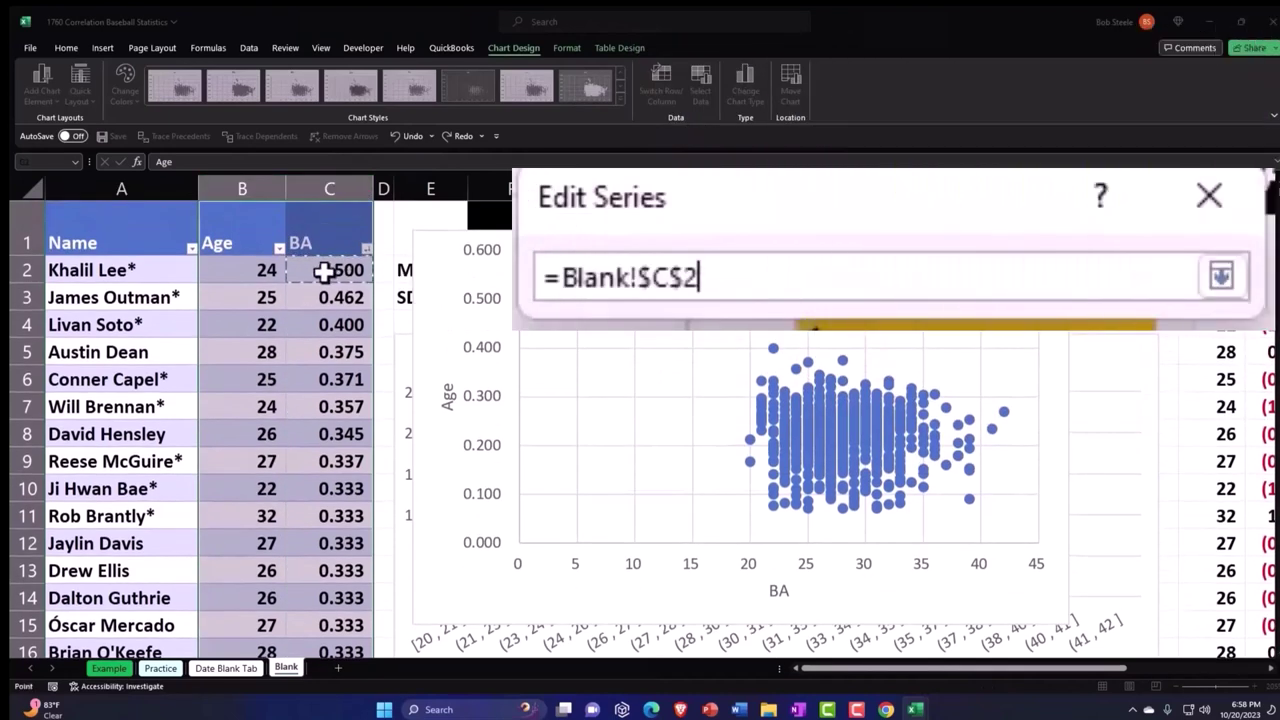
key(ctrl+shift+Down)
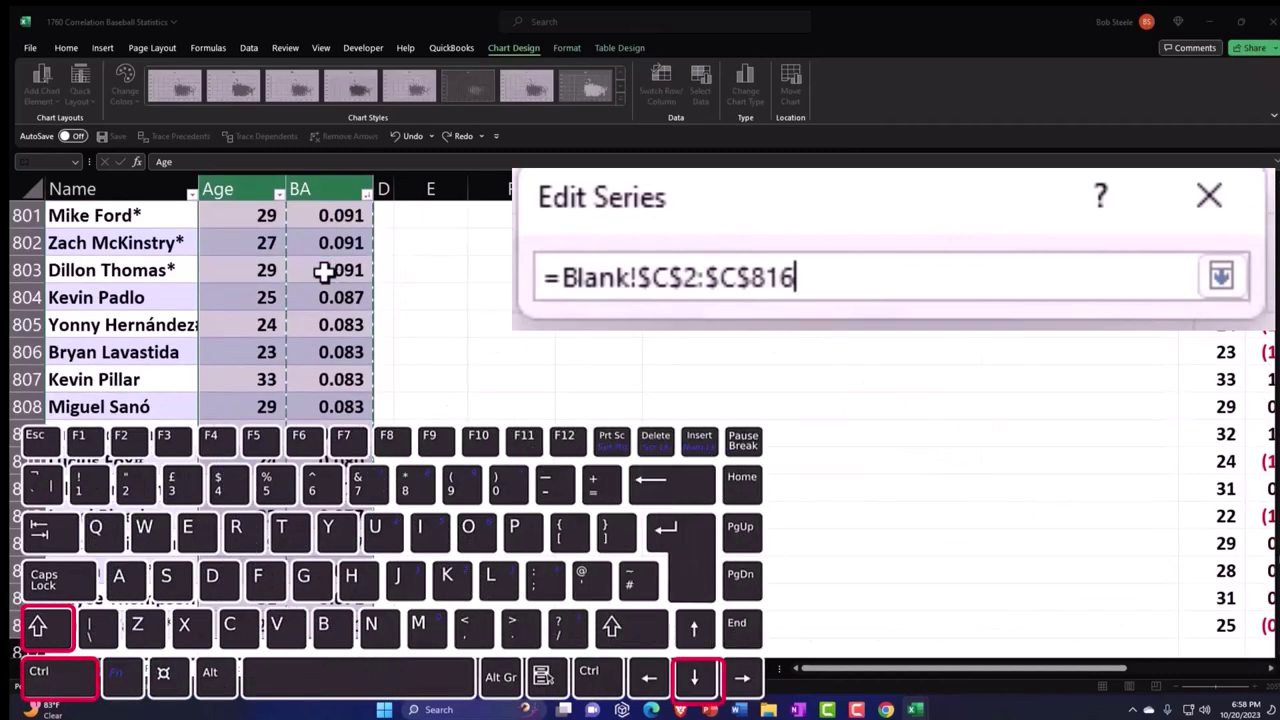
key(ctrl+BackSpace)
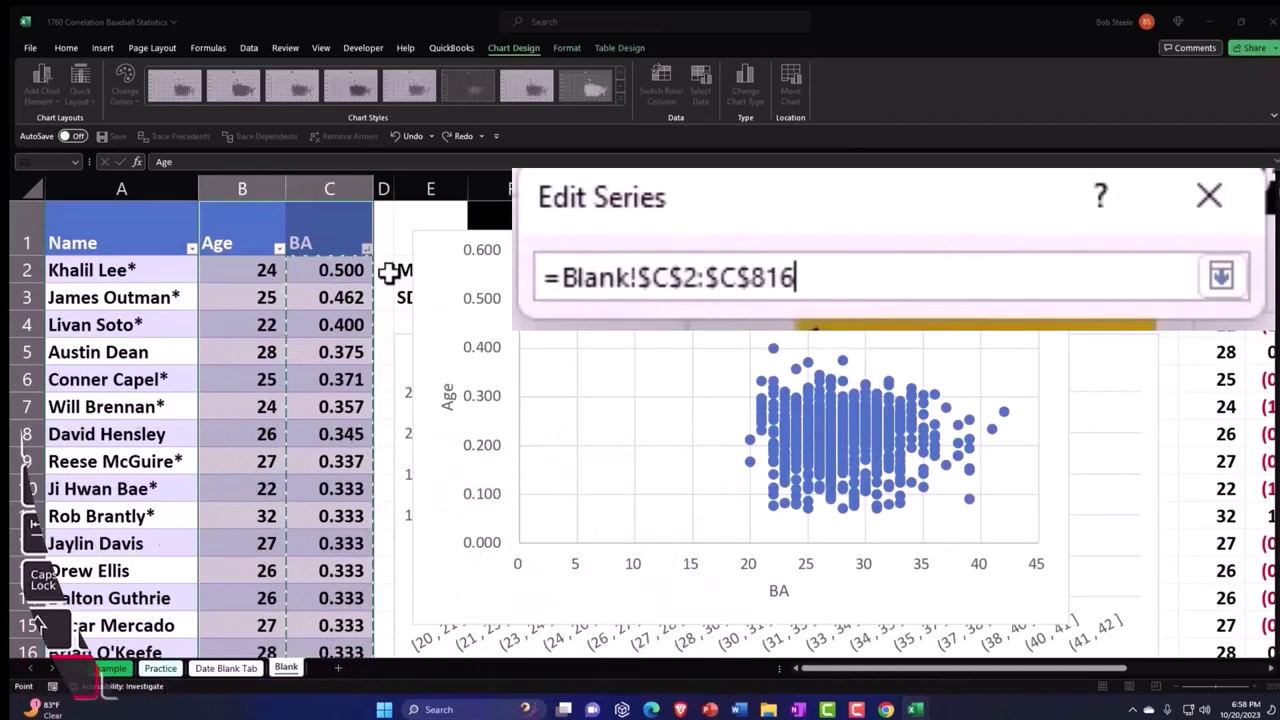
click(1221, 277)
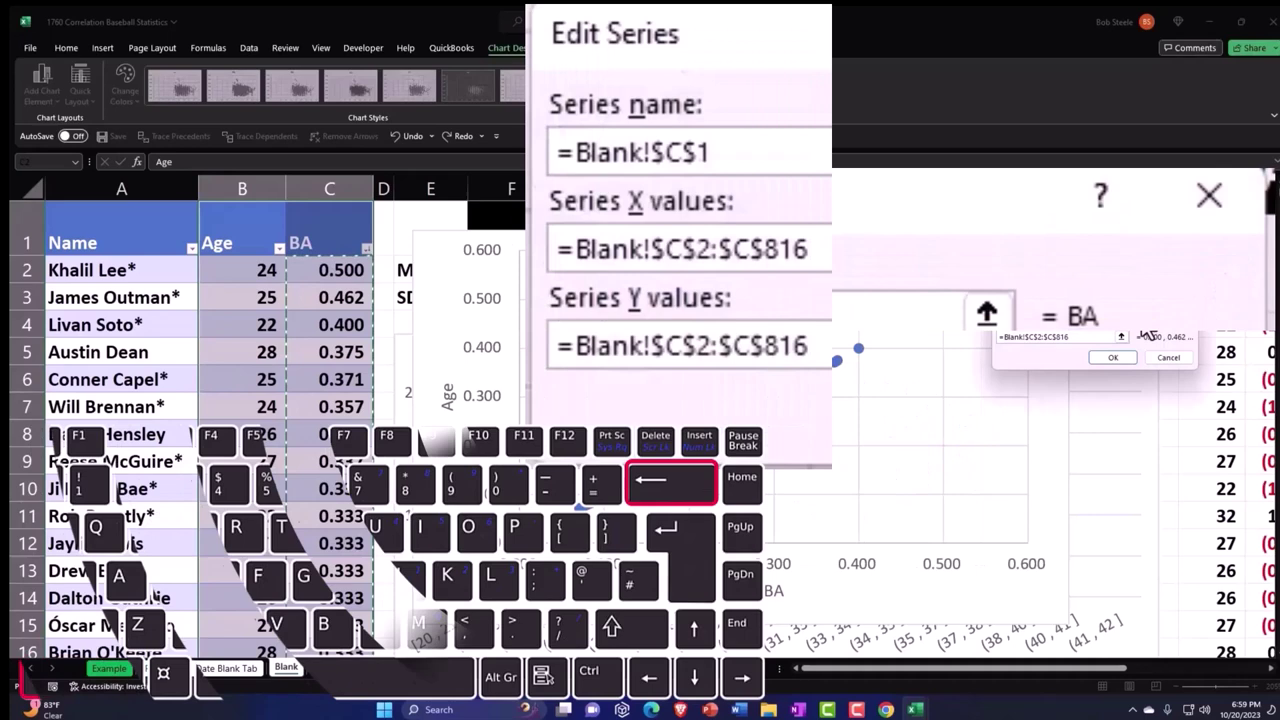
Step: Set the series' Y values to the Age data, =Blank!$B$2:$B$816, and apply the changed chart data source
click(1000, 345)
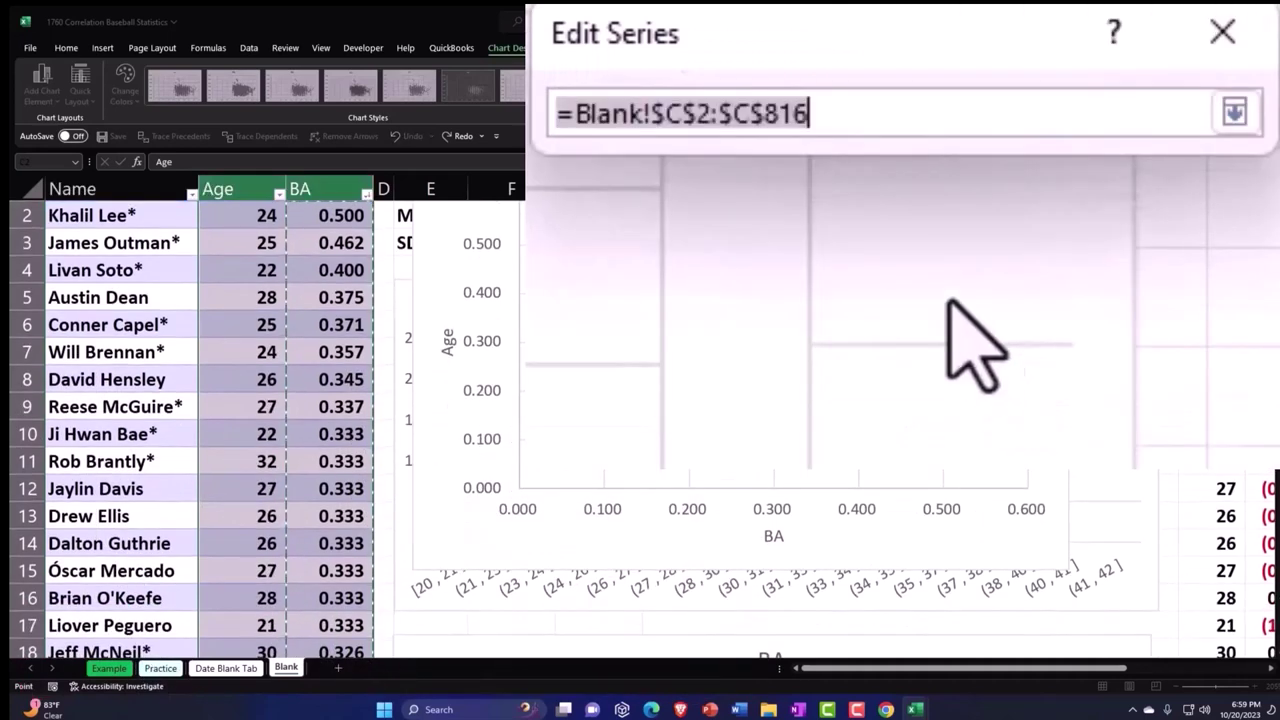
key(BackSpace)
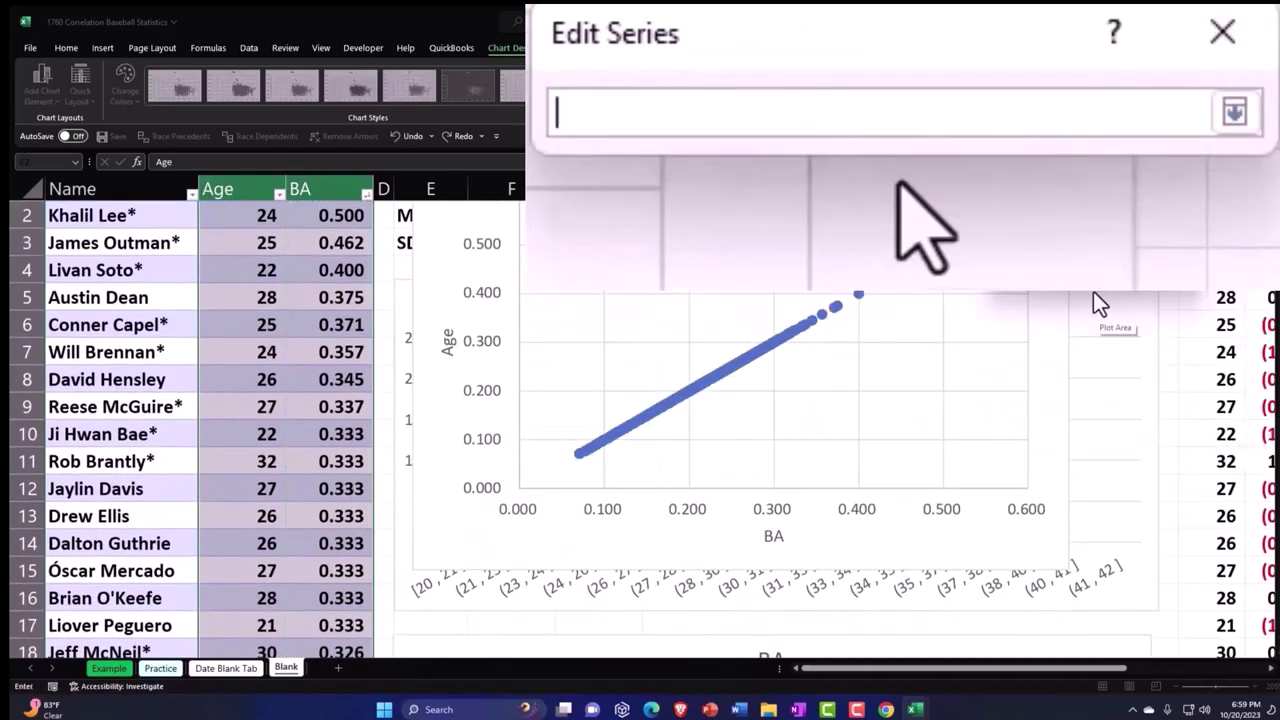
scroll(337, 323, up, 1)
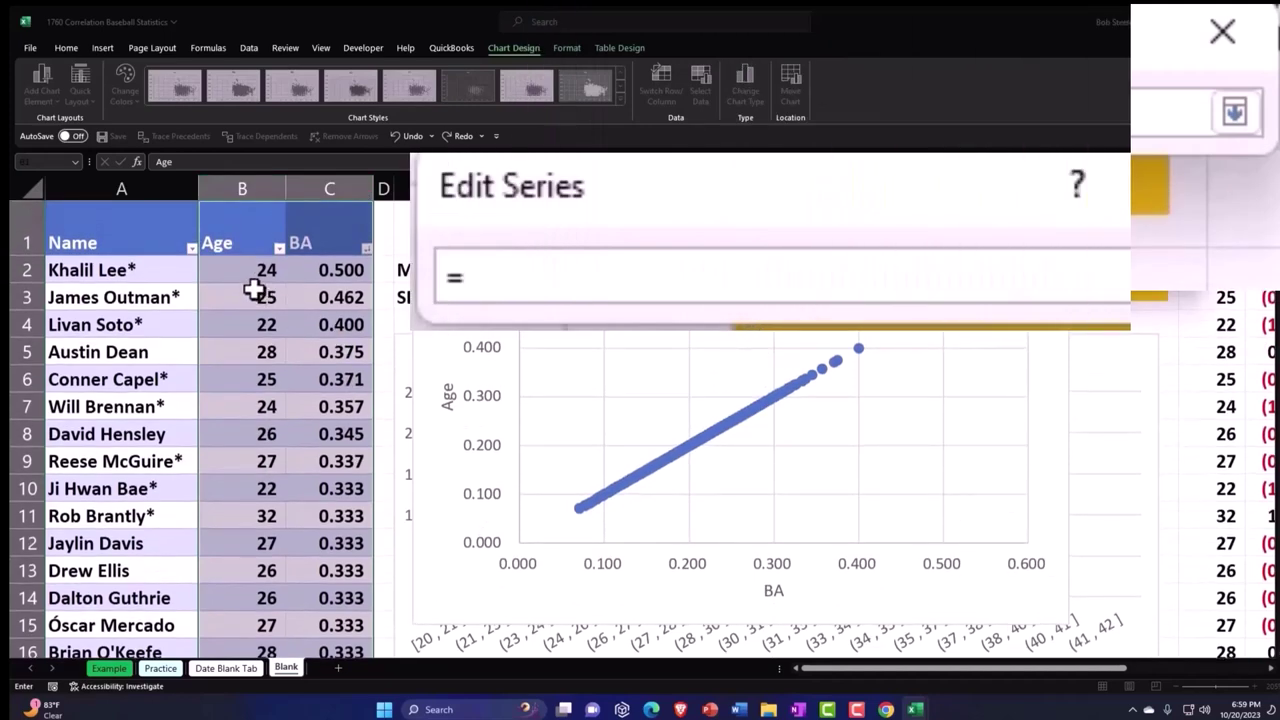
click(242, 270)
key(ctrl+shift+Down)
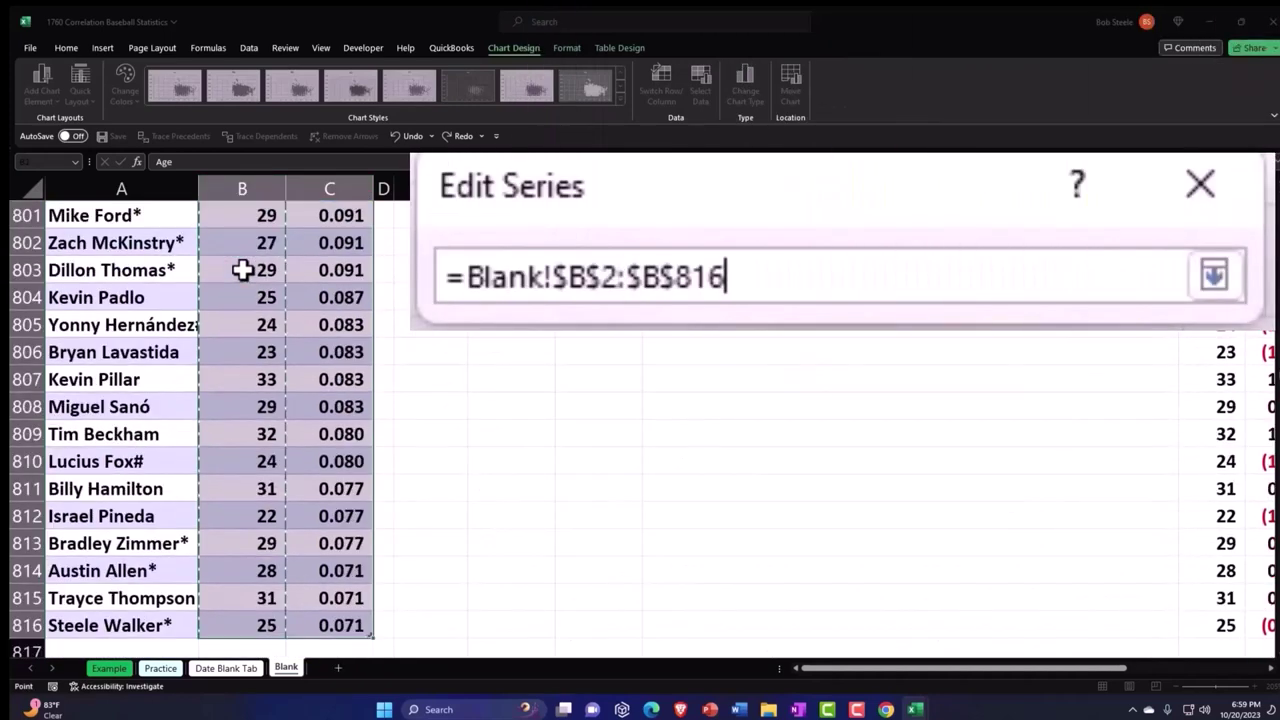
key(ctrl+BackSpace)
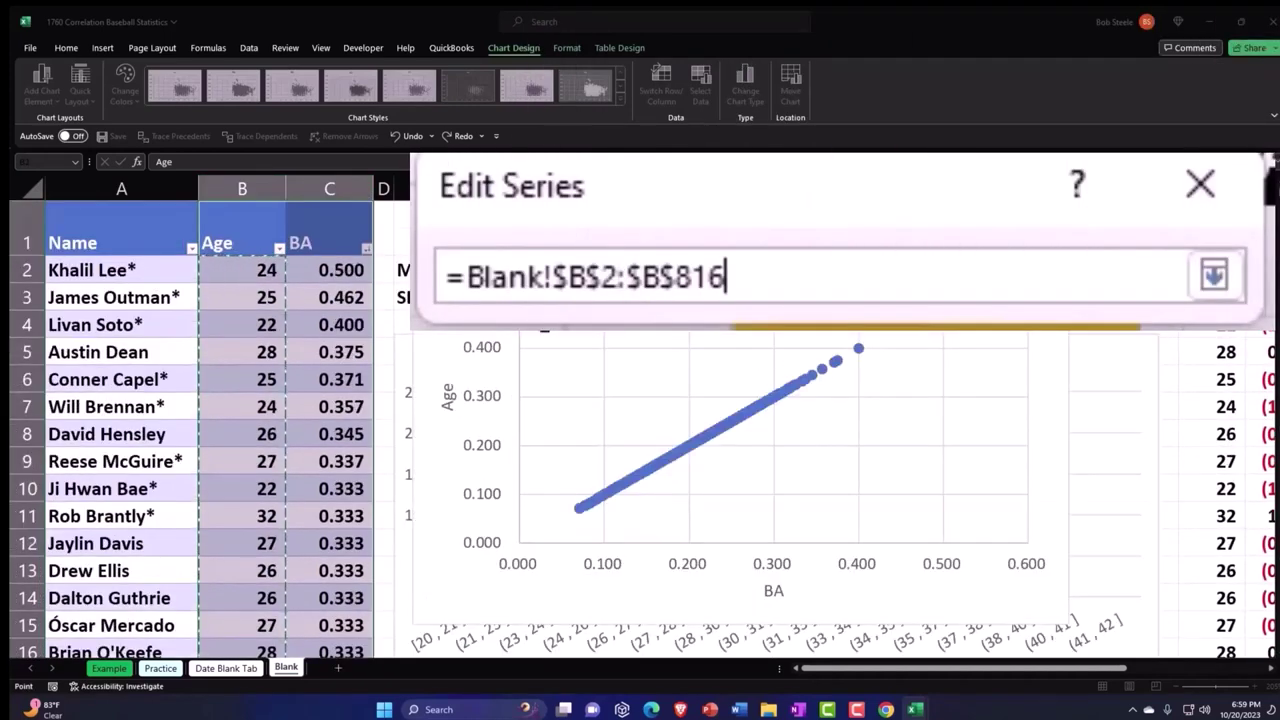
click(1213, 276)
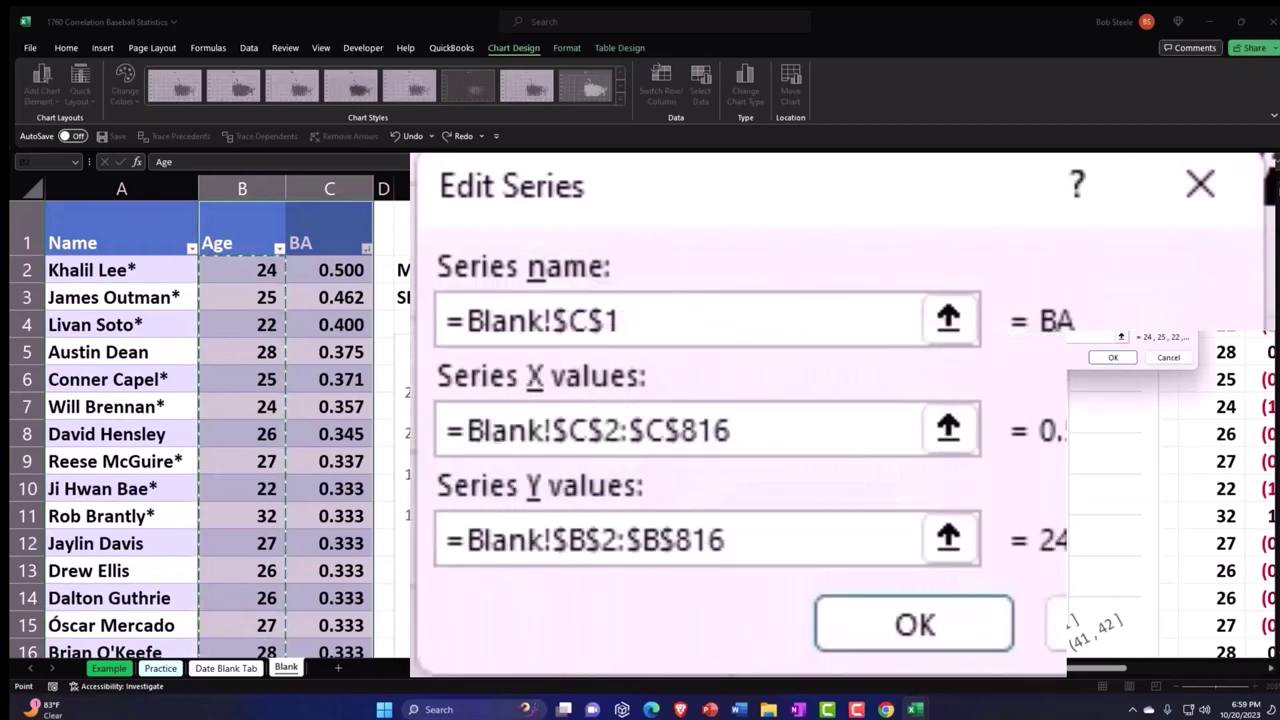
click(893, 650)
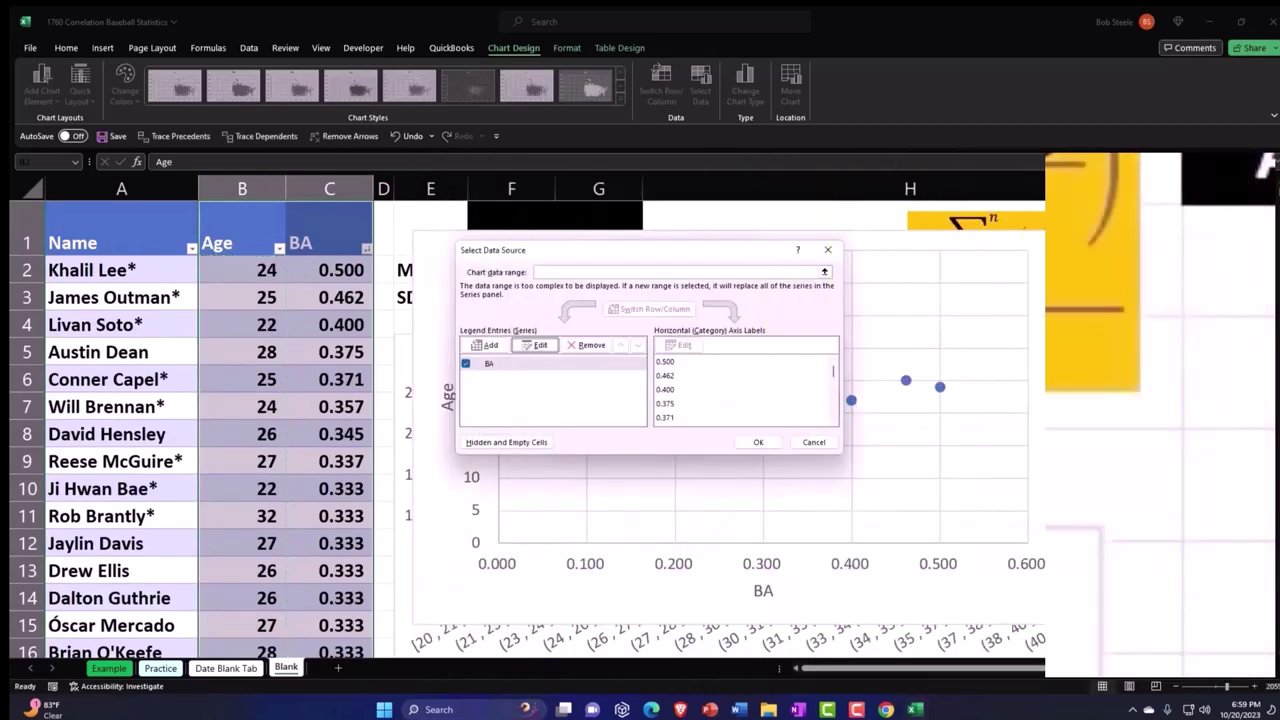
click(757, 443)
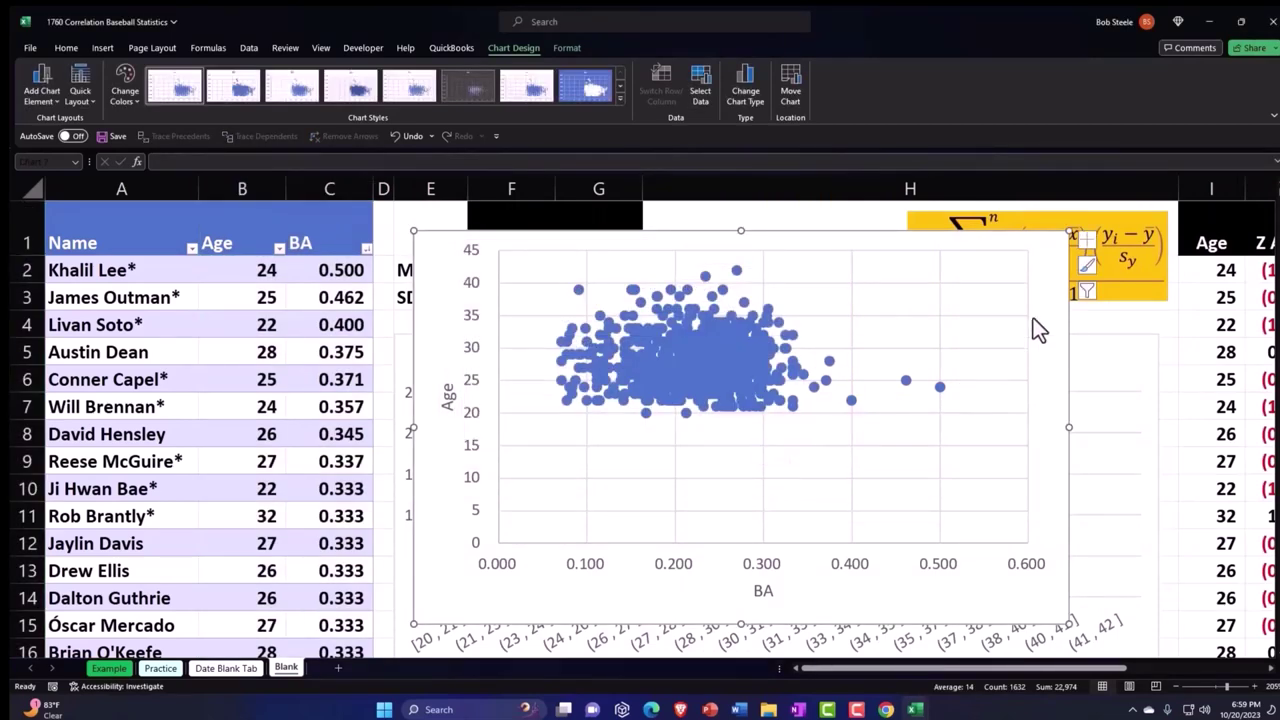
Step: Add a linear trendline to the new BA versus Age scatter chart and open its formatting options
click(1085, 242)
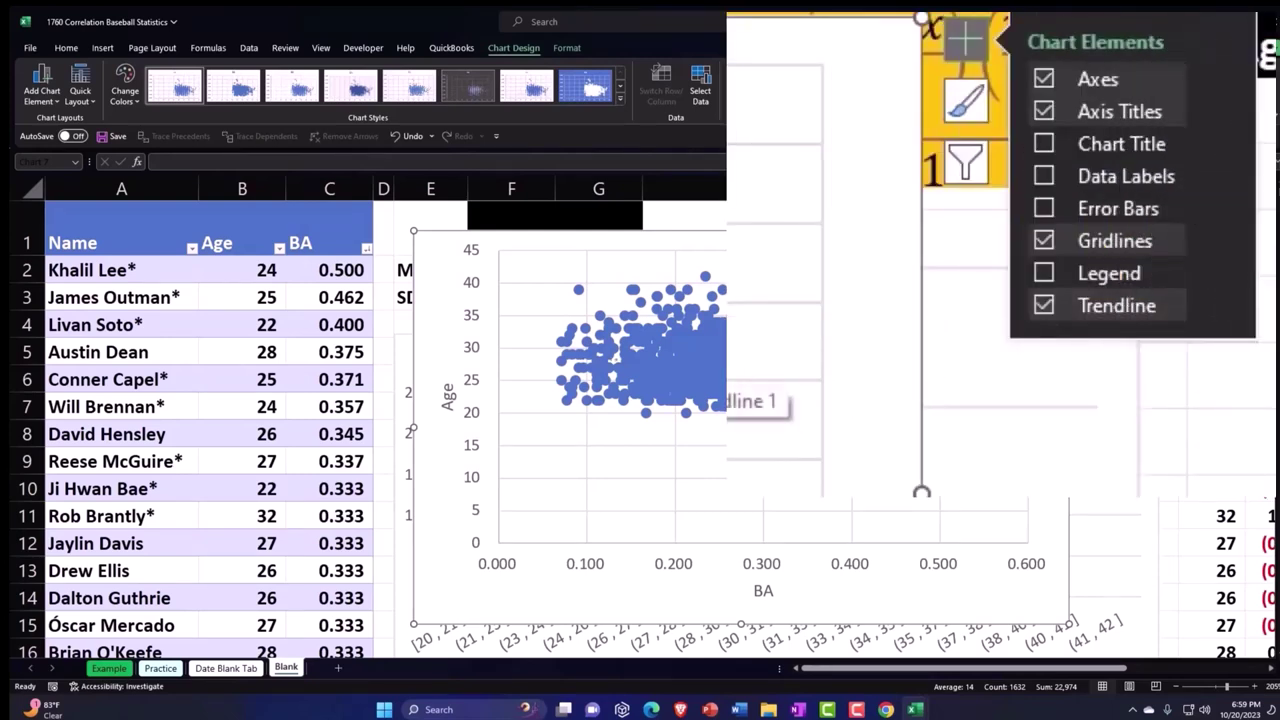
mouse_move(1230, 312)
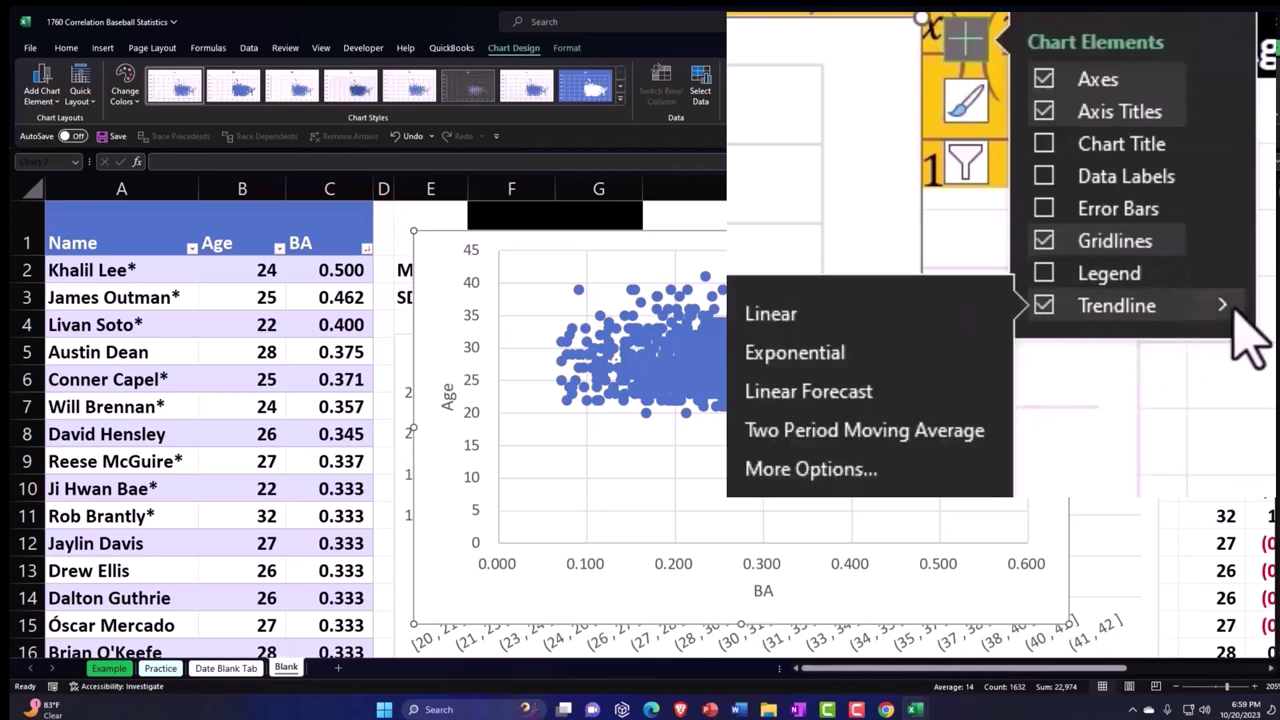
click(811, 469)
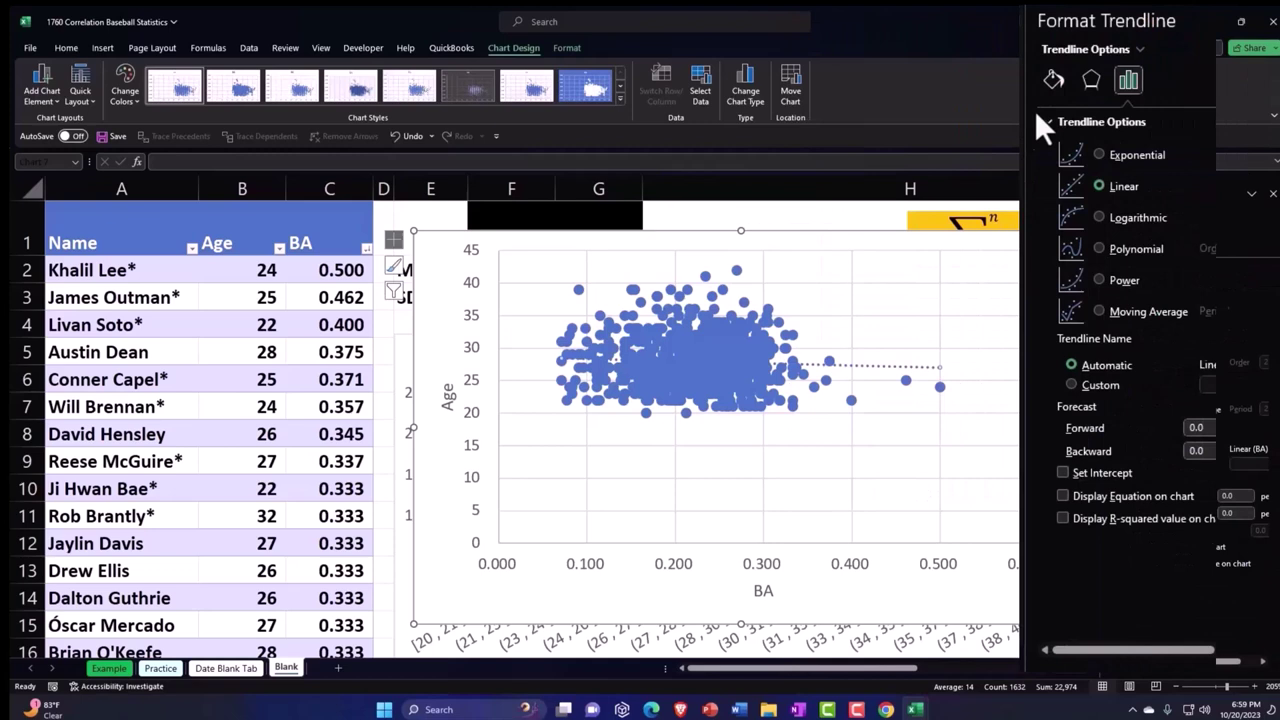
Step: Format the trendline as a solid line with the standard orange colour, and close the trendline formatting
click(1051, 86)
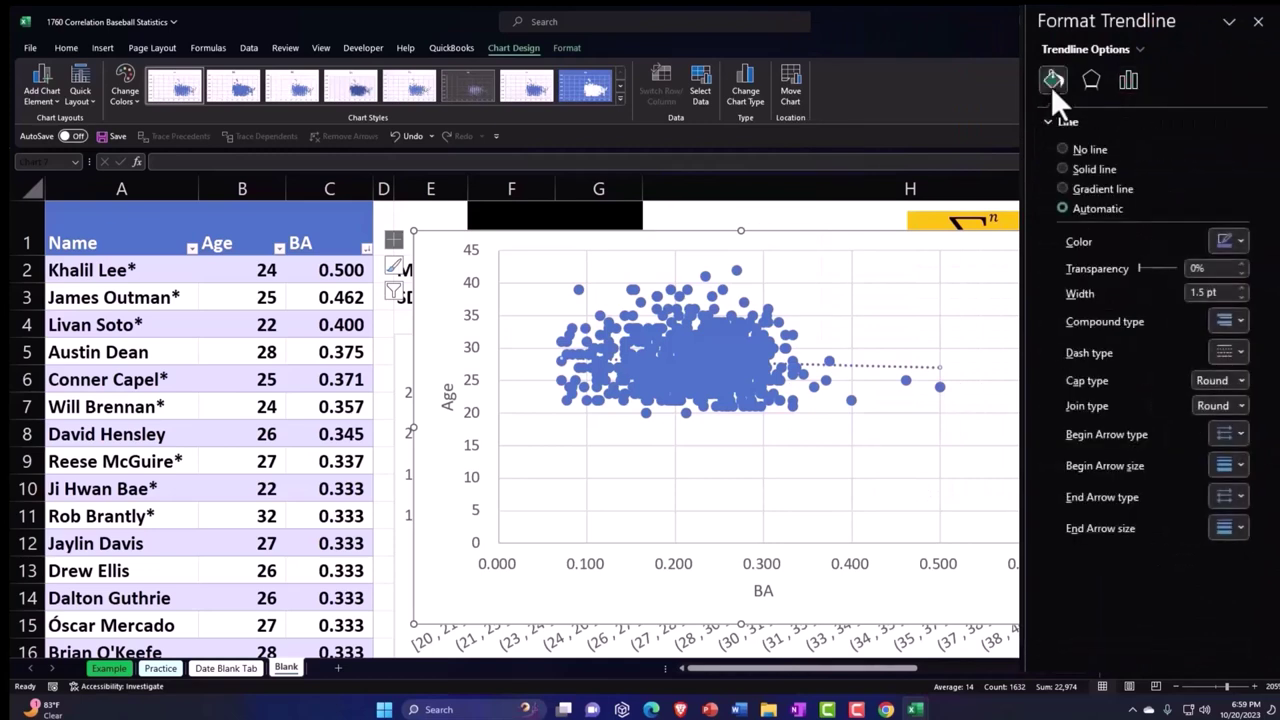
click(1222, 352)
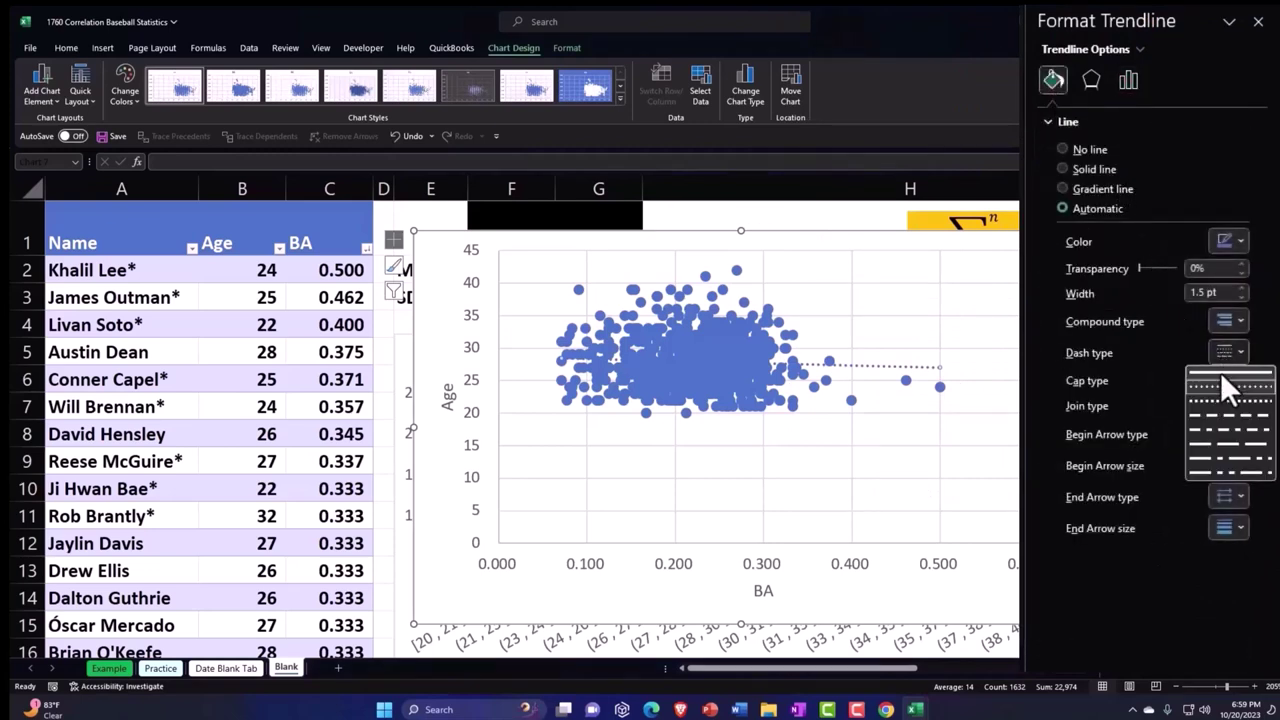
click(1220, 371)
click(1238, 243)
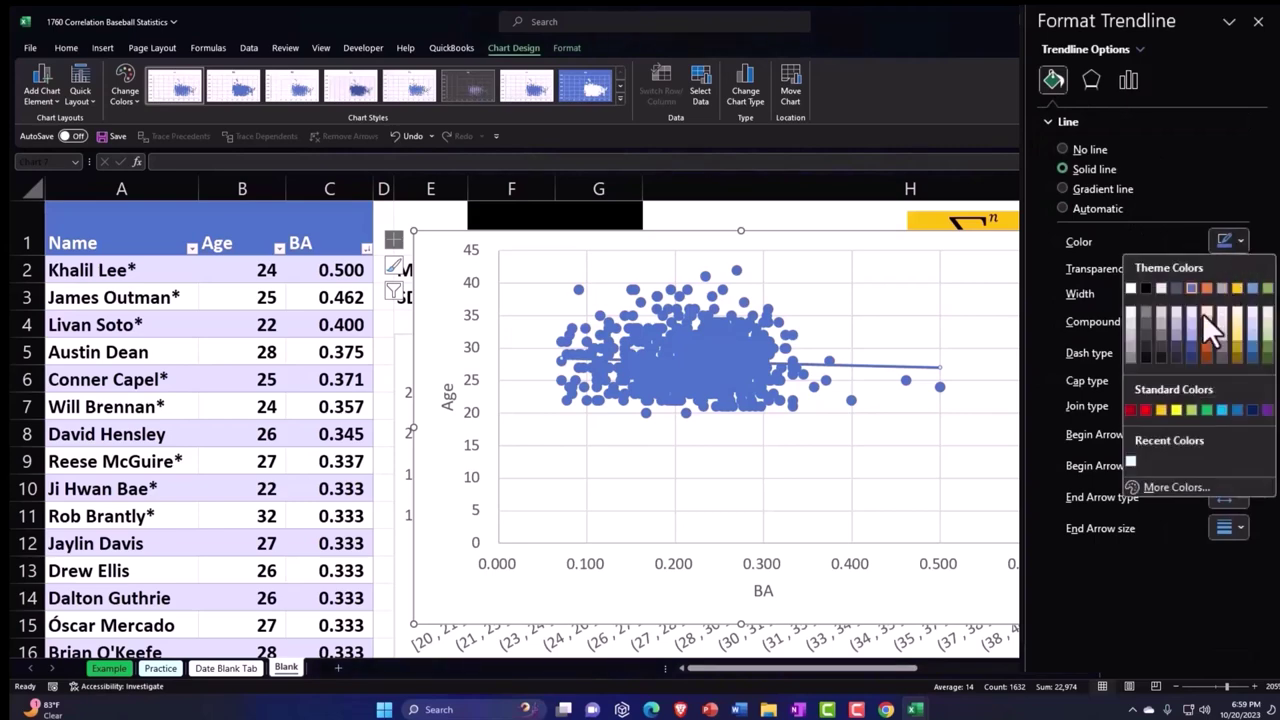
click(1163, 409)
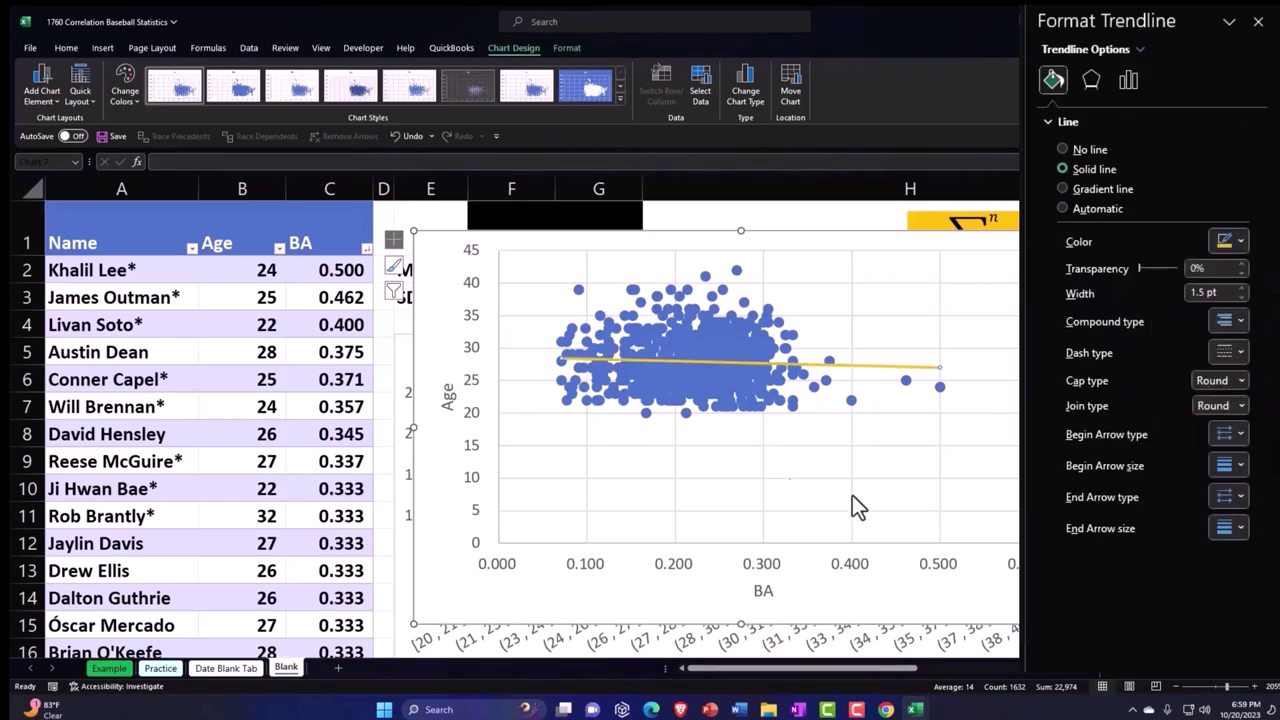
click(1258, 21)
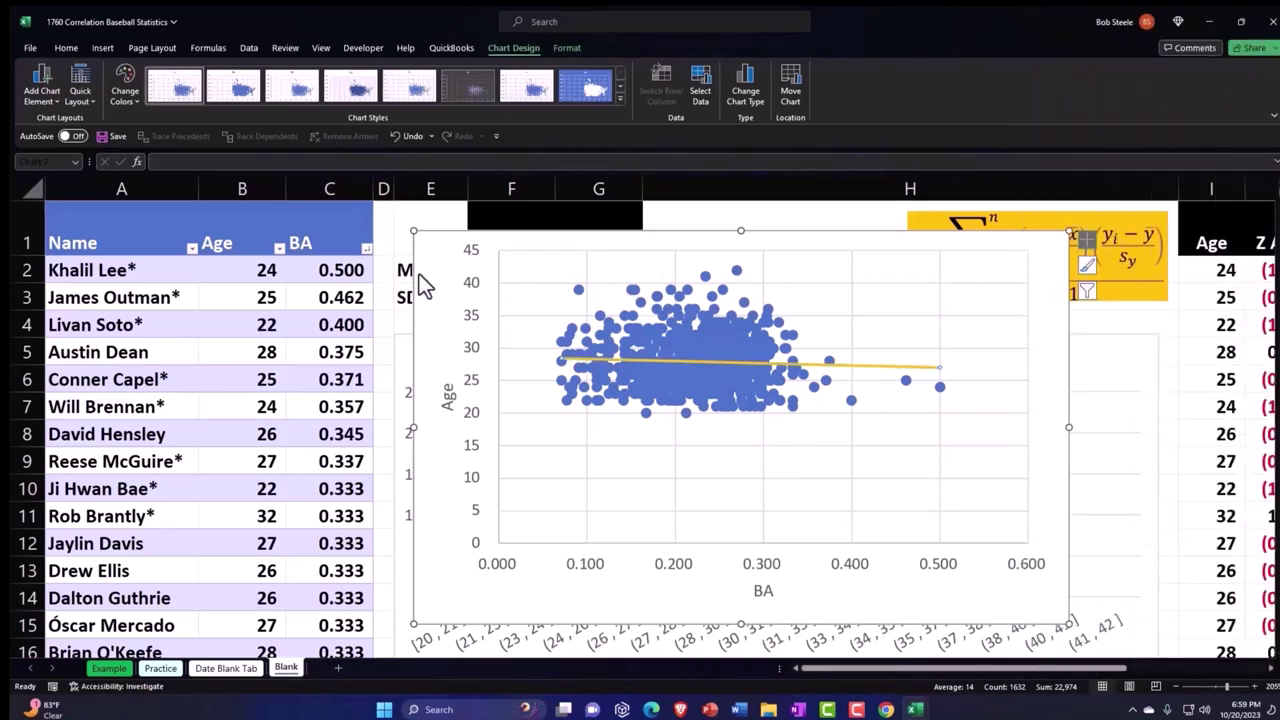
Step: Move the new scatter chart directly beneath the Age versus BA scatter chart, starting at column O
drag(427, 283, 992, 376)
drag(842, 668, 1037, 668)
drag(1006, 488, 1187, 531)
scroll(824, 499, down, 2)
drag(978, 676, 993, 676)
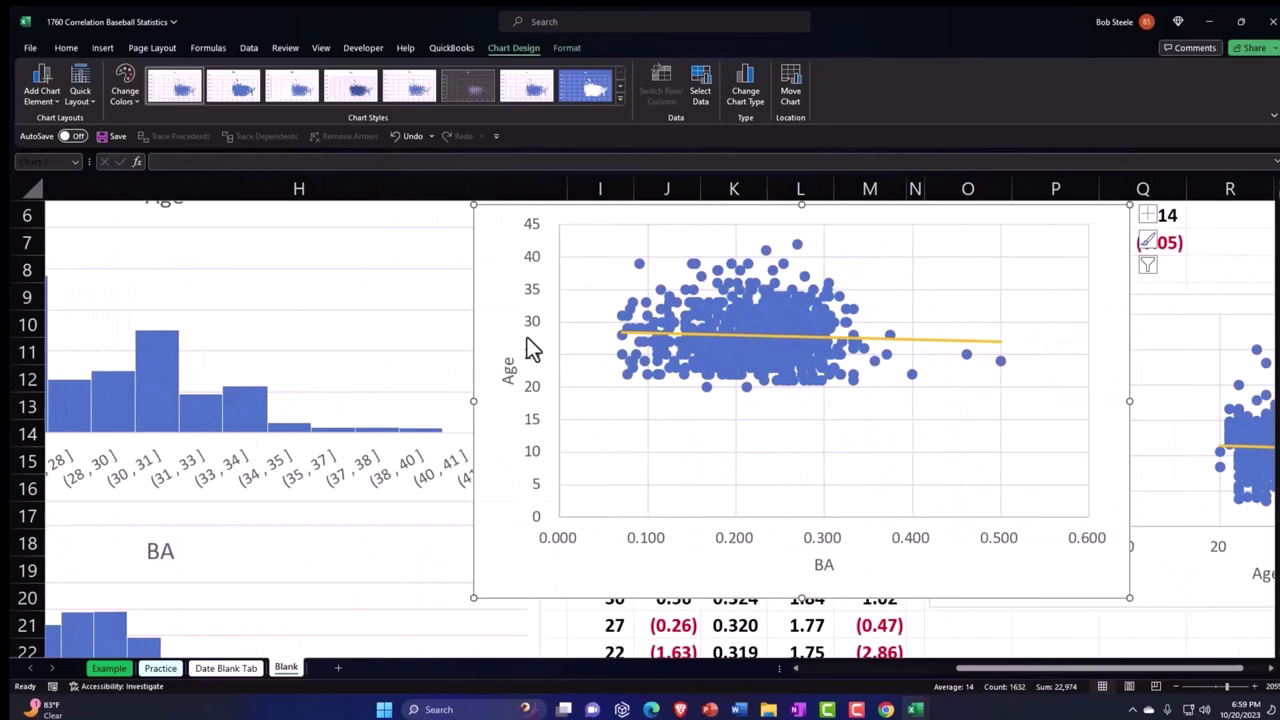
drag(509, 269, 971, 523)
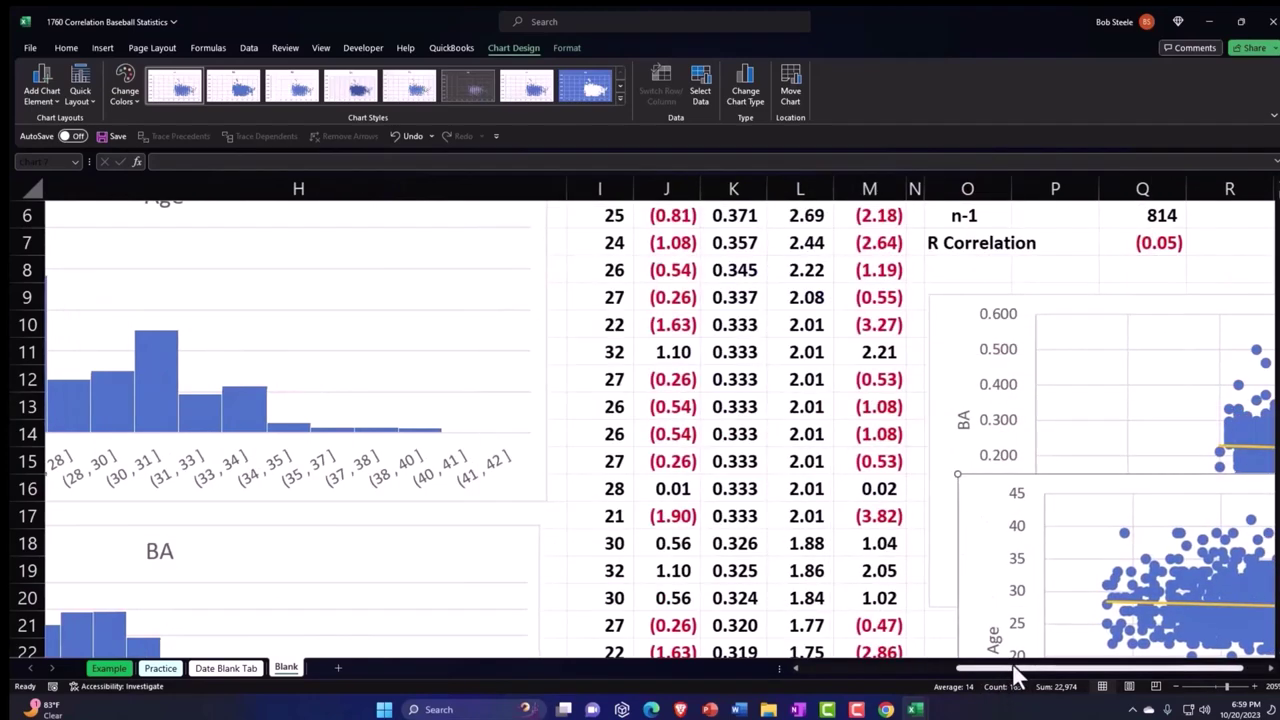
scroll(1013, 665, right, 2)
scroll(1028, 517, down, 1)
drag(894, 437, 860, 574)
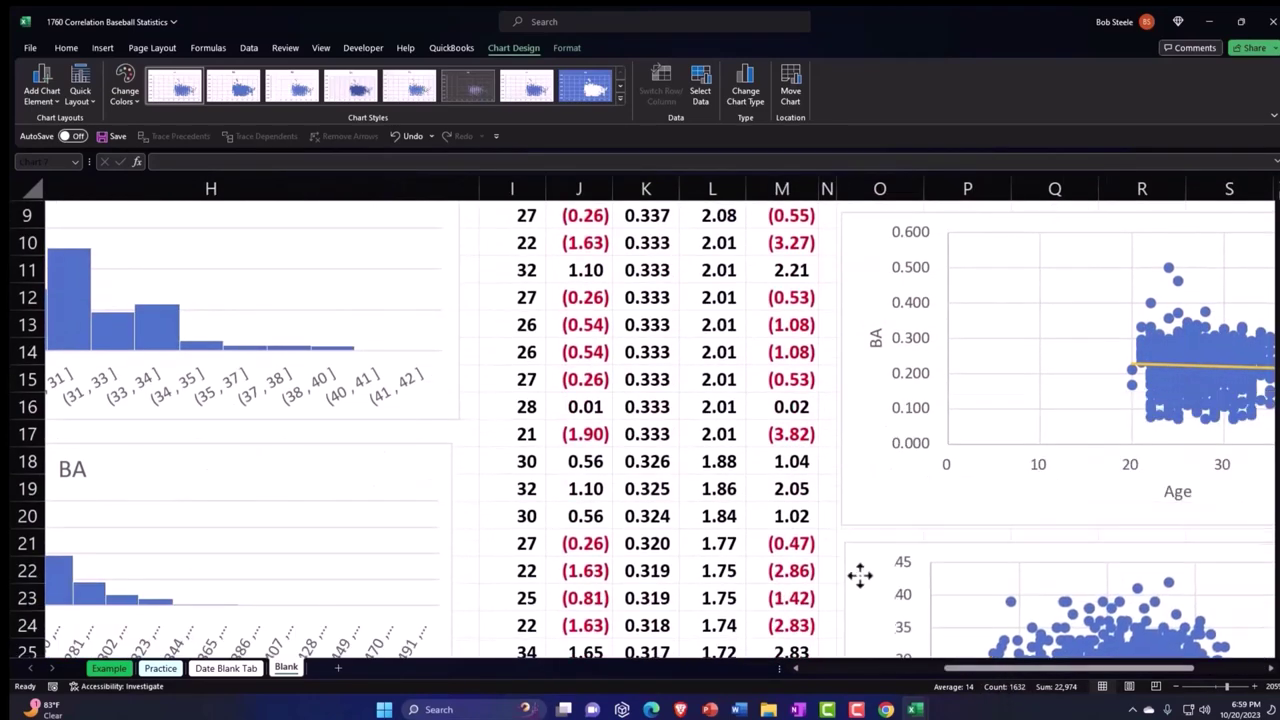
drag(971, 663, 1050, 657)
scroll(1145, 566, down, 4)
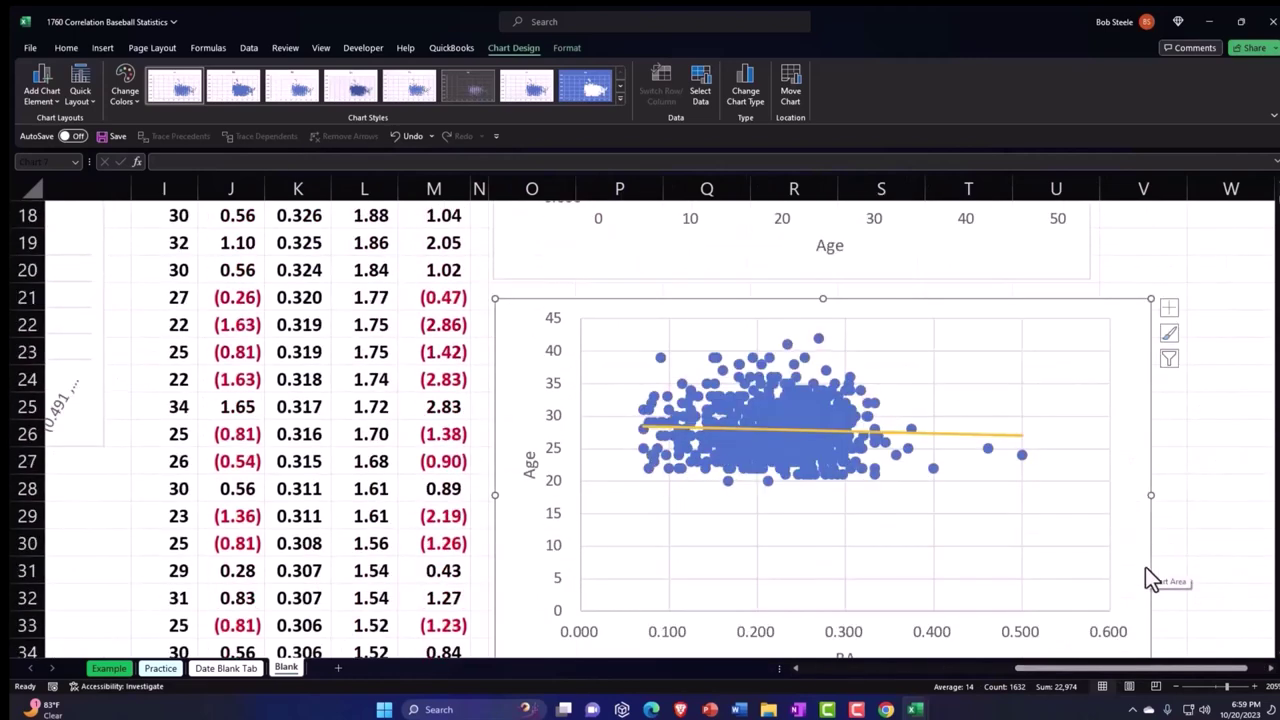
Step: Shrink the lower scatter chart so its width matches the scatter chart above it
drag(1151, 609, 1090, 591)
scroll(972, 600, up, 3)
scroll(972, 600, up, 4)
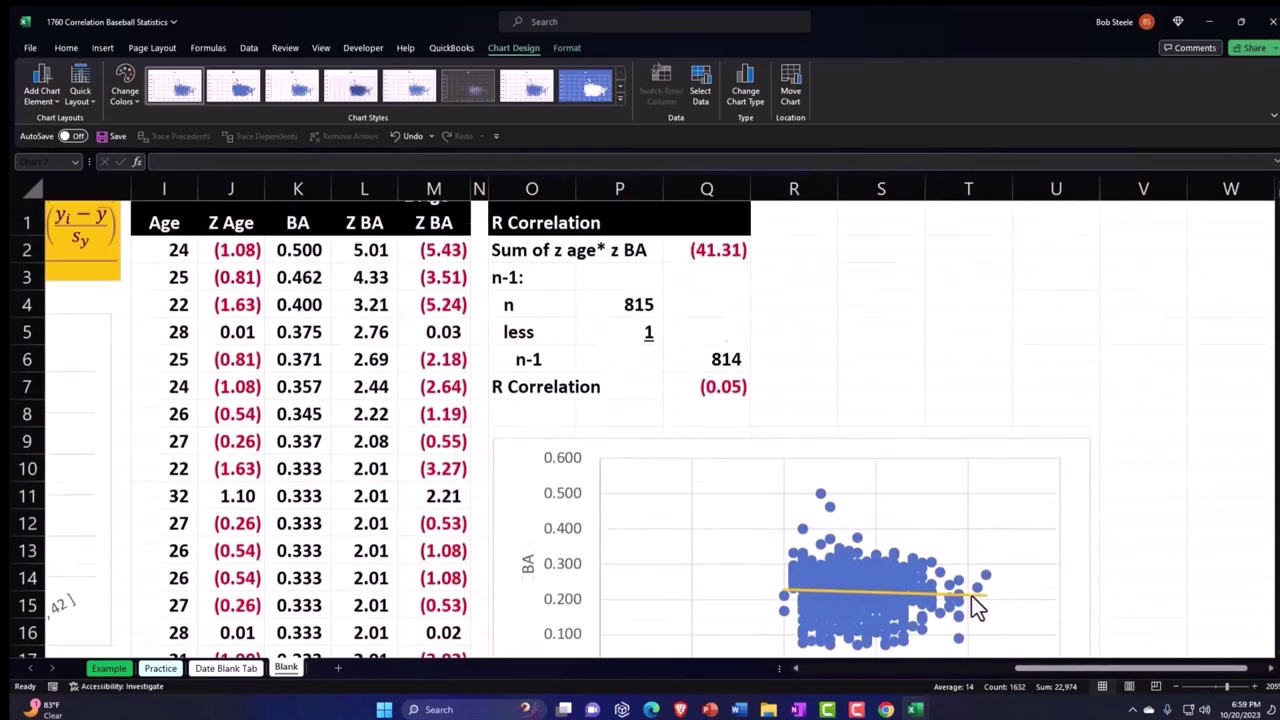
Step: Check in the Excel add-ins manager whether the Analysis ToolPak is enabled
click(715, 406)
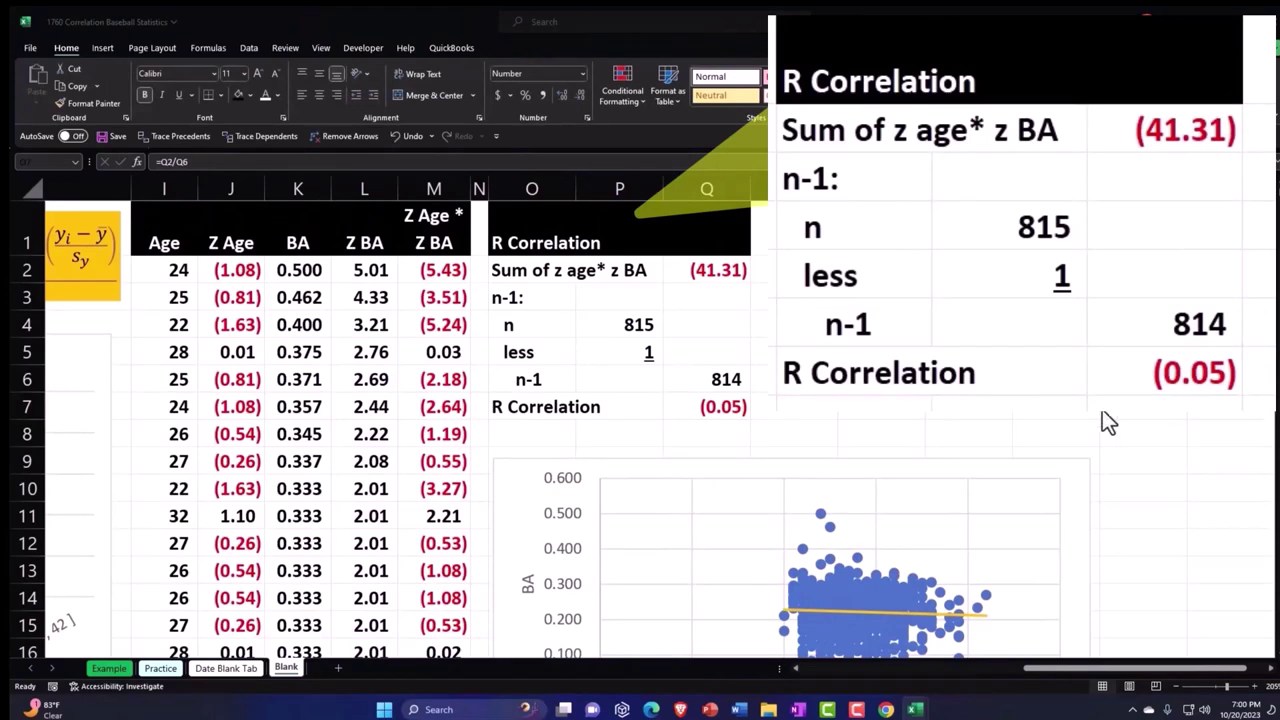
click(106, 44)
click(246, 40)
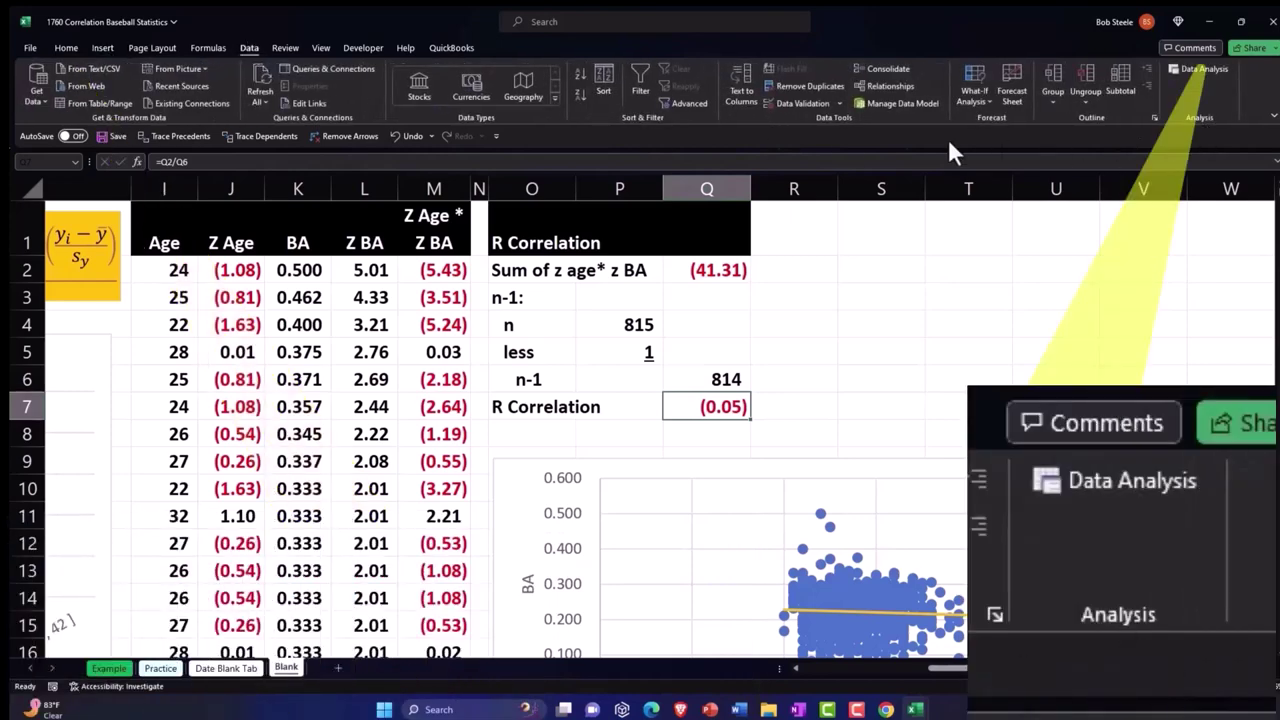
click(31, 47)
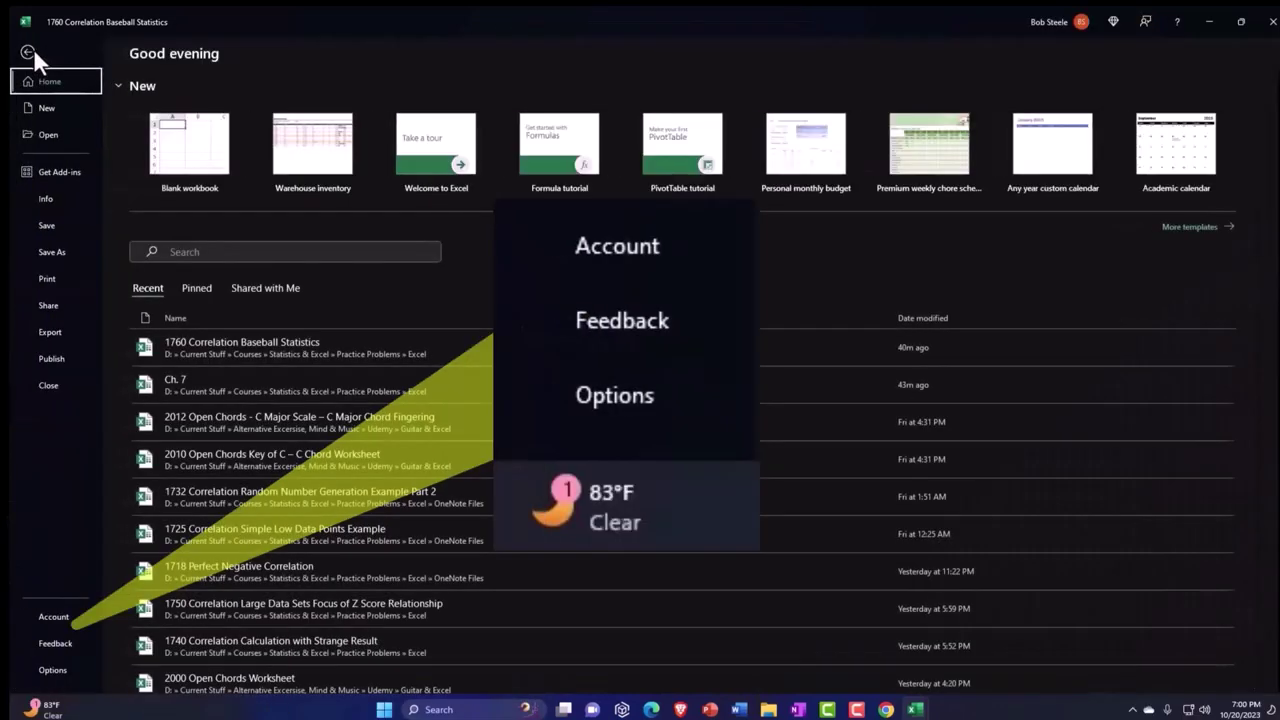
click(58, 668)
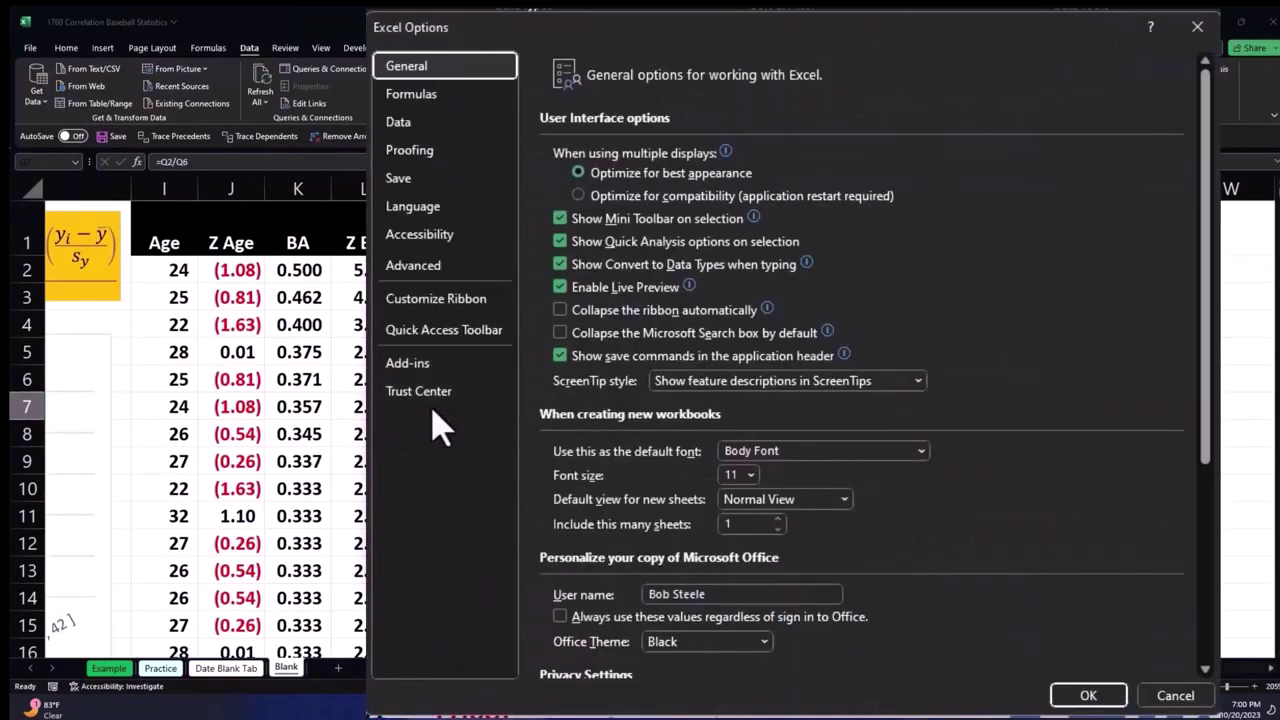
click(420, 366)
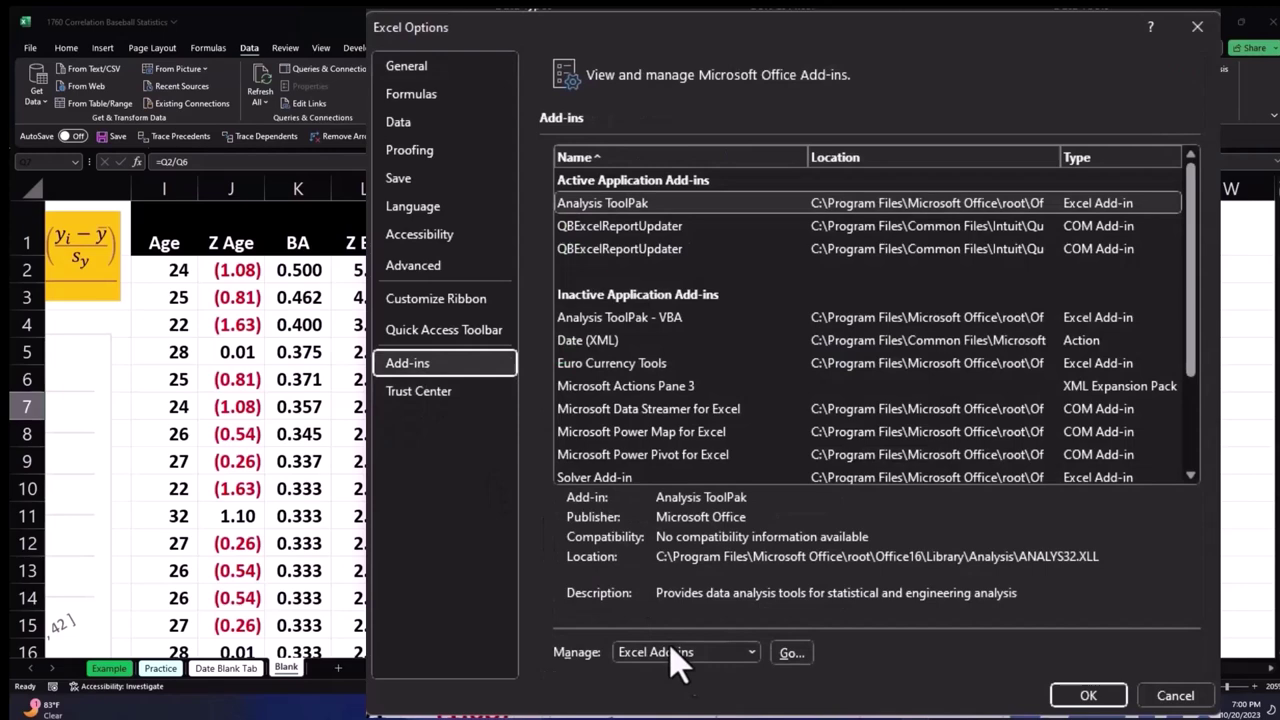
click(794, 656)
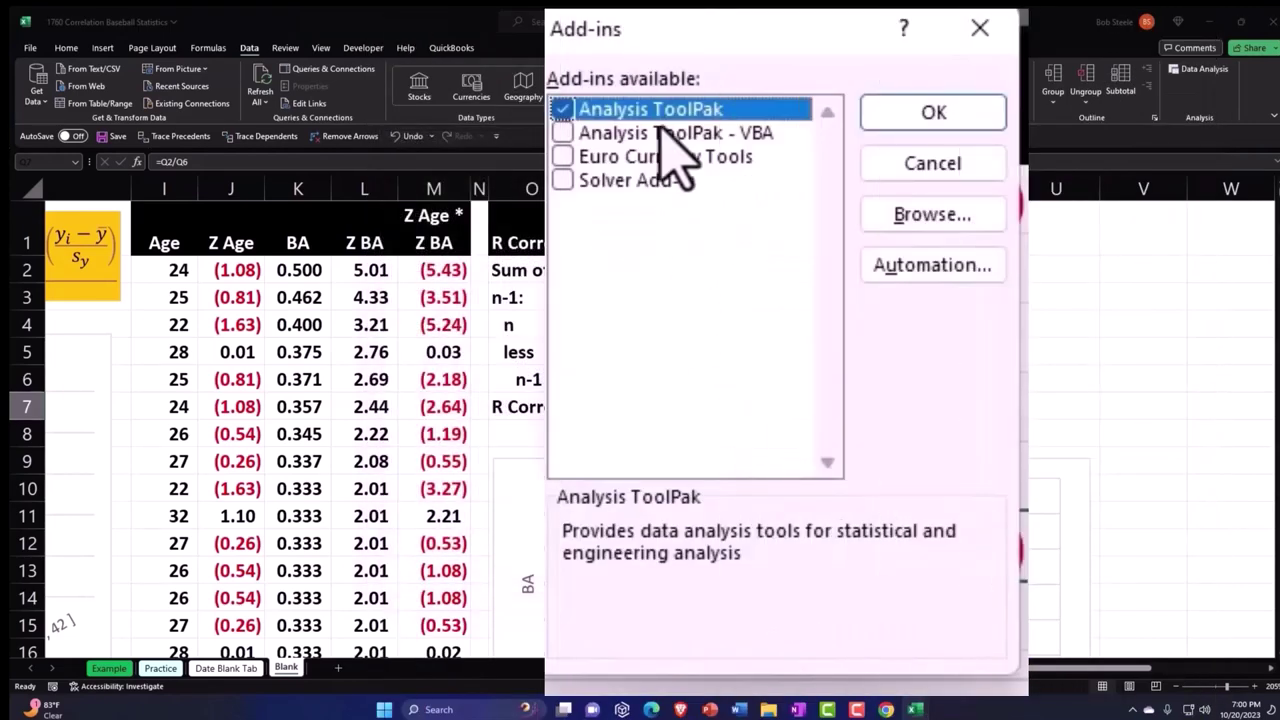
click(933, 140)
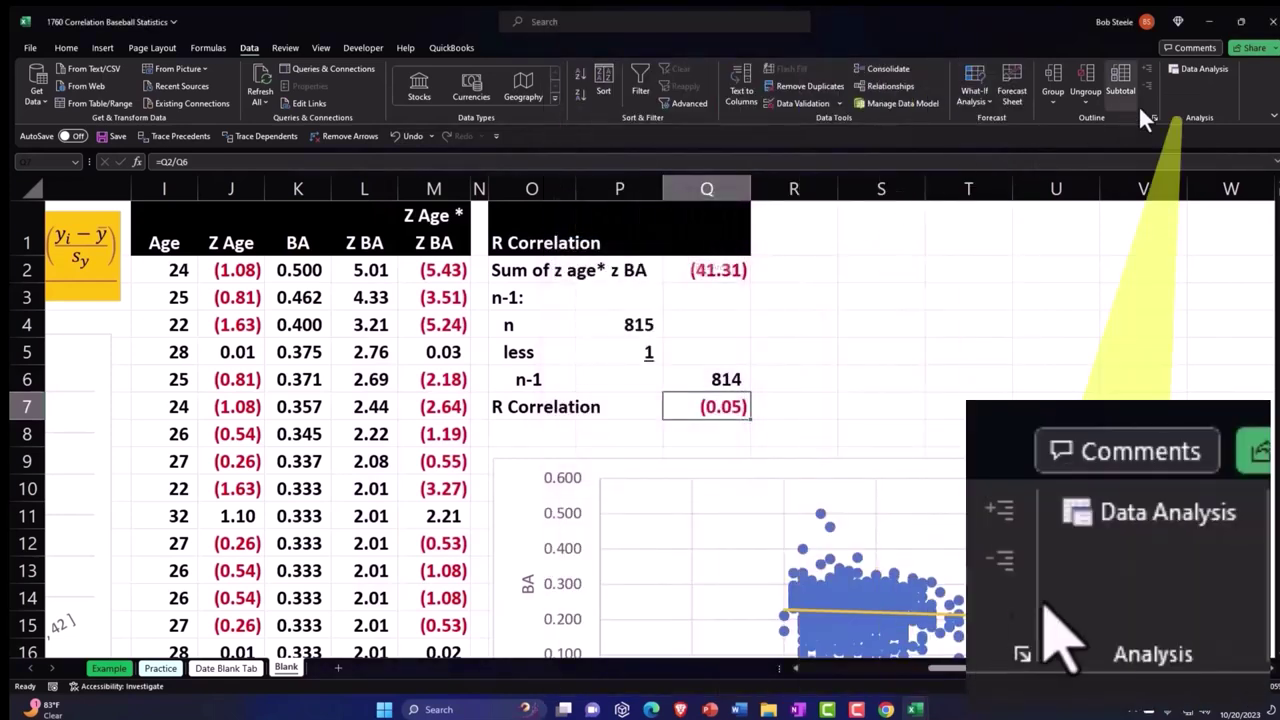
Step: Start the Data Analysis Correlation tool and set its input range to the Age and BA columns, $B$1:$C$816
click(1193, 70)
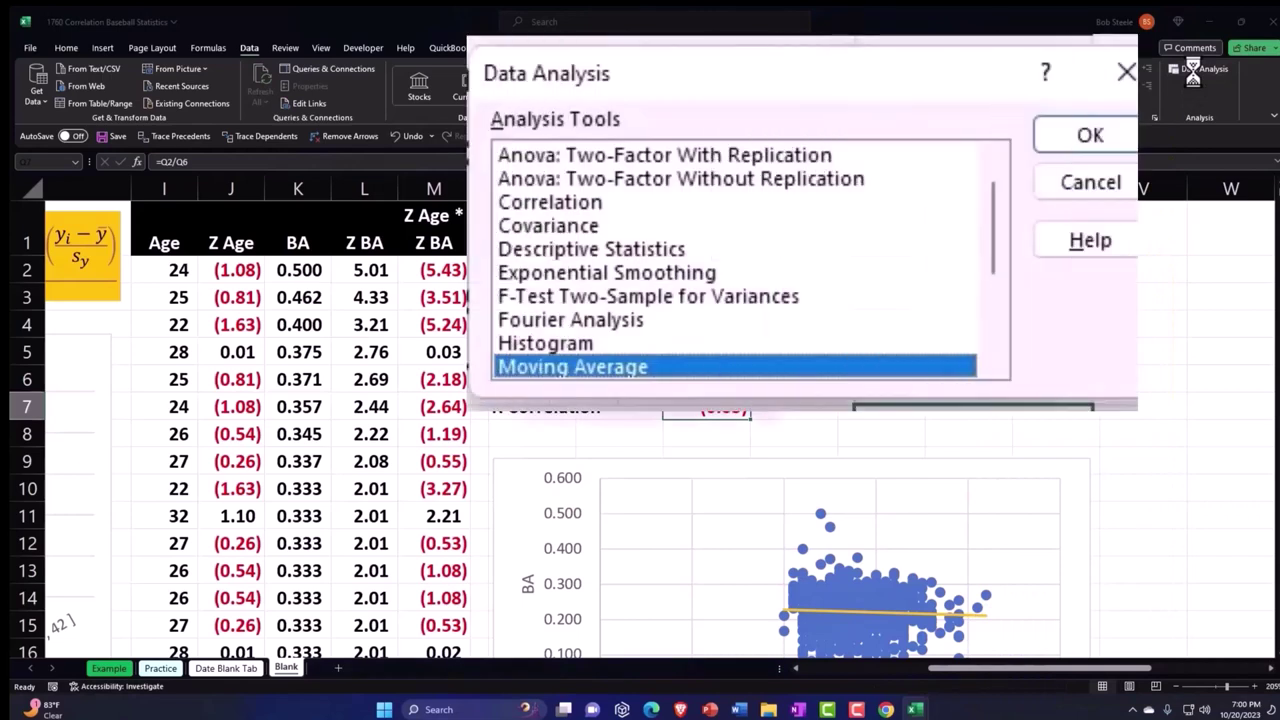
click(612, 204)
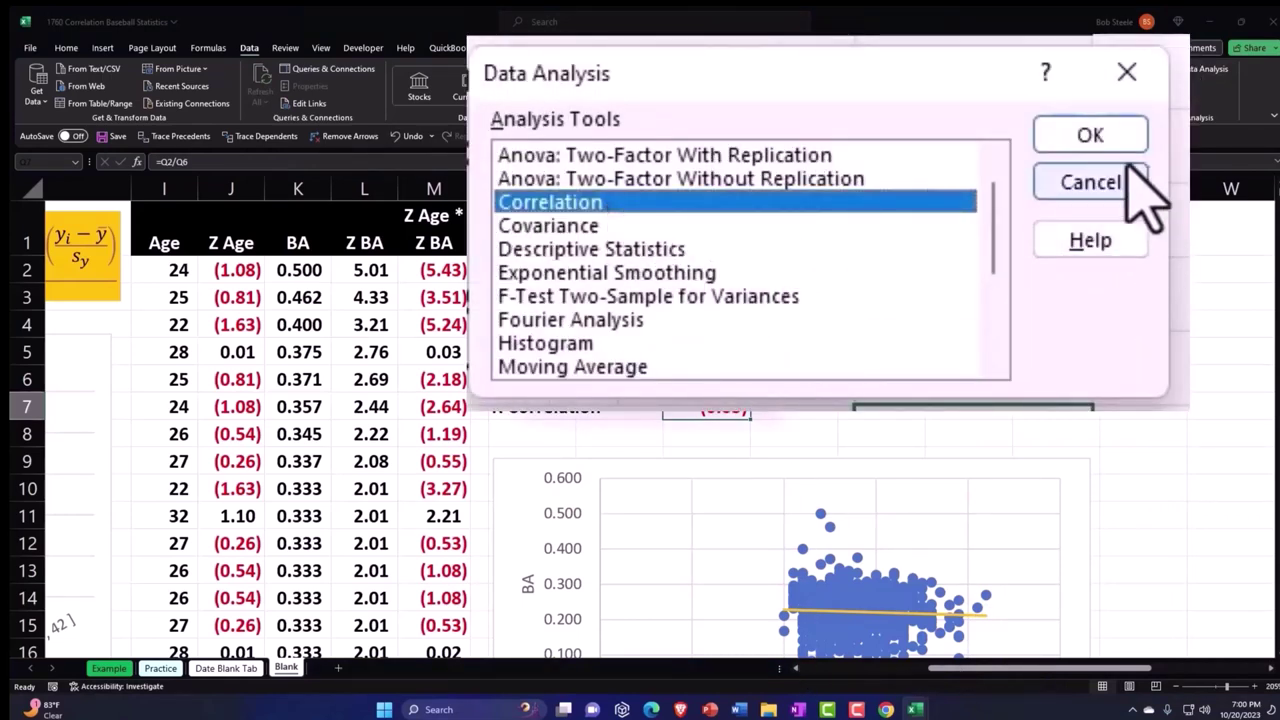
click(1092, 138)
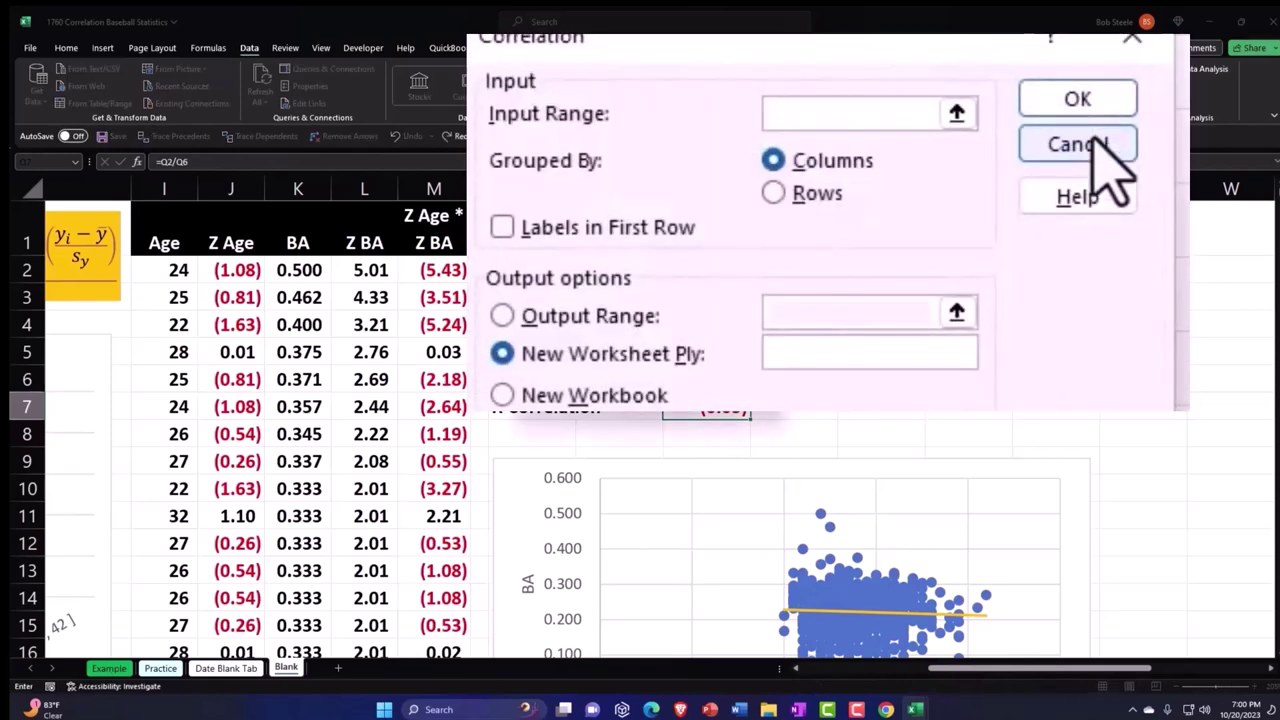
click(958, 114)
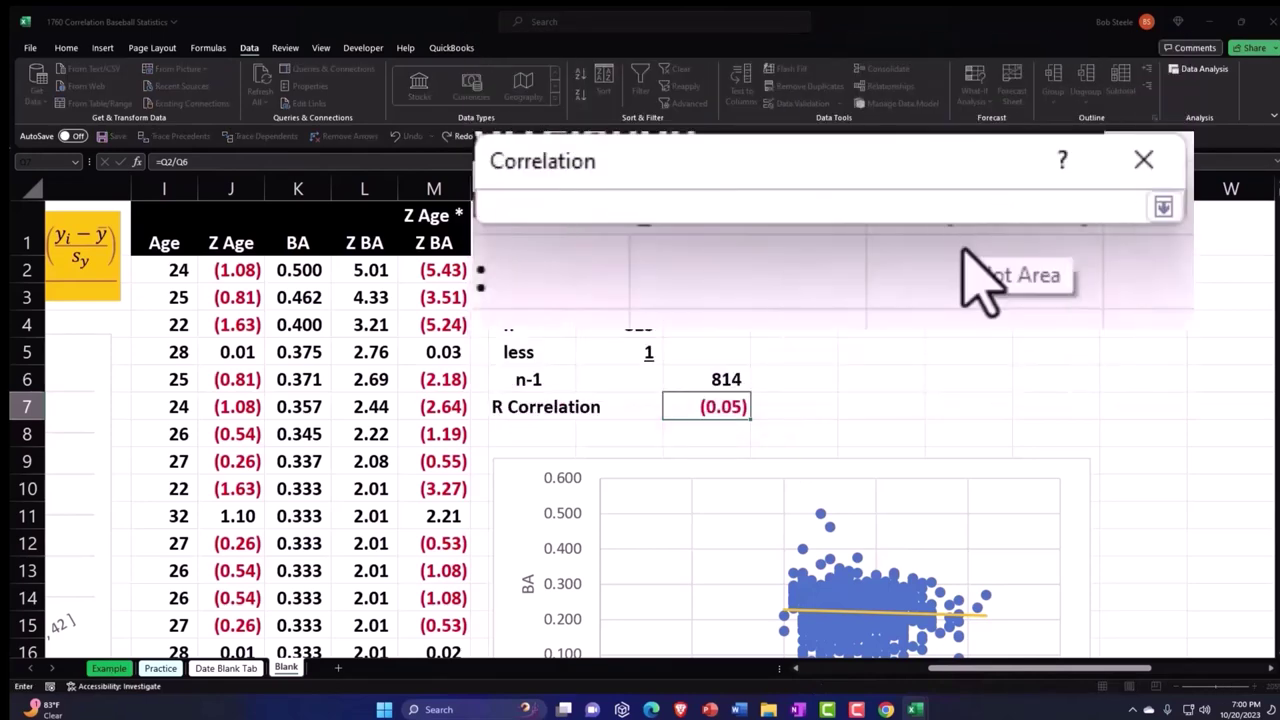
click(772, 272)
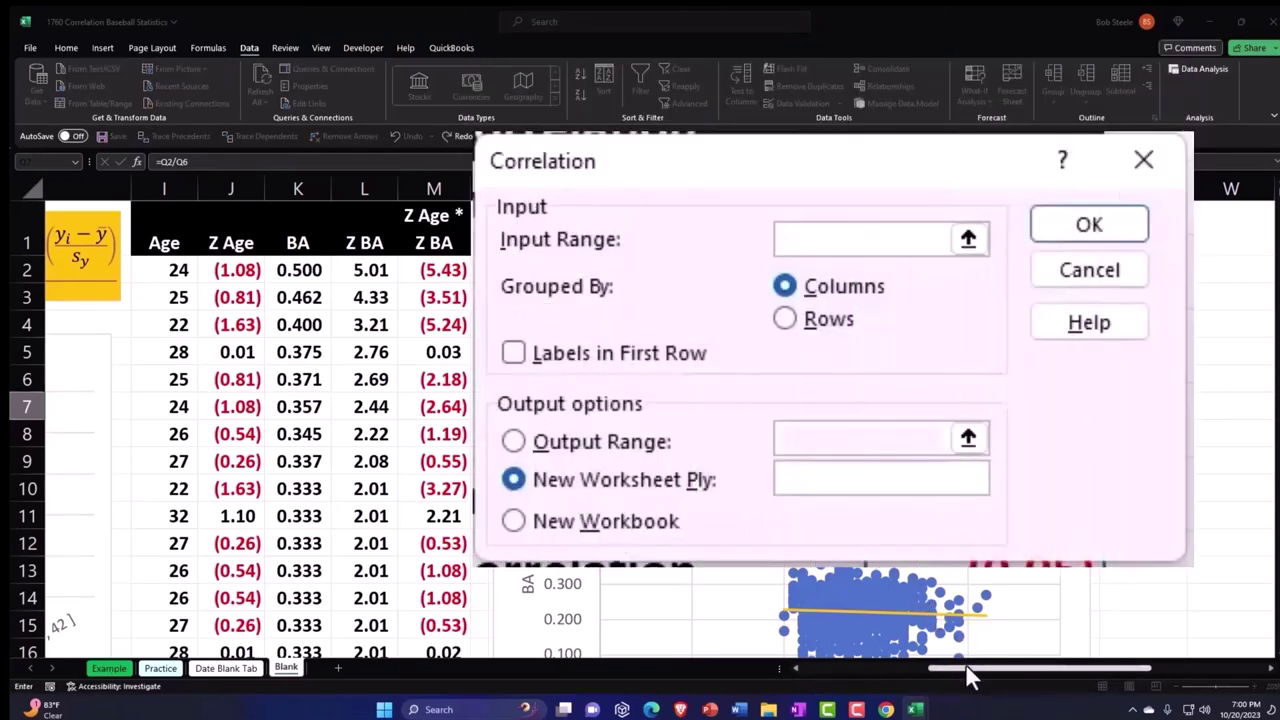
drag(965, 663, 680, 690)
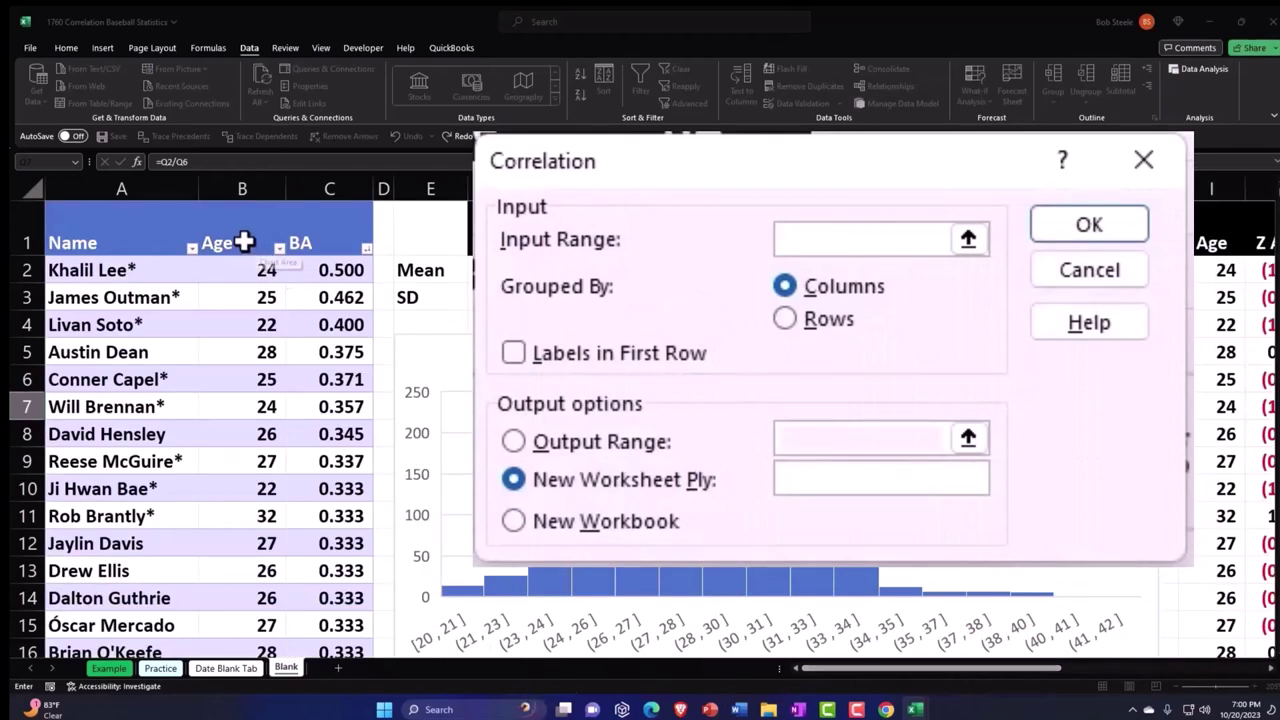
click(277, 234)
drag(300, 236, 300, 236)
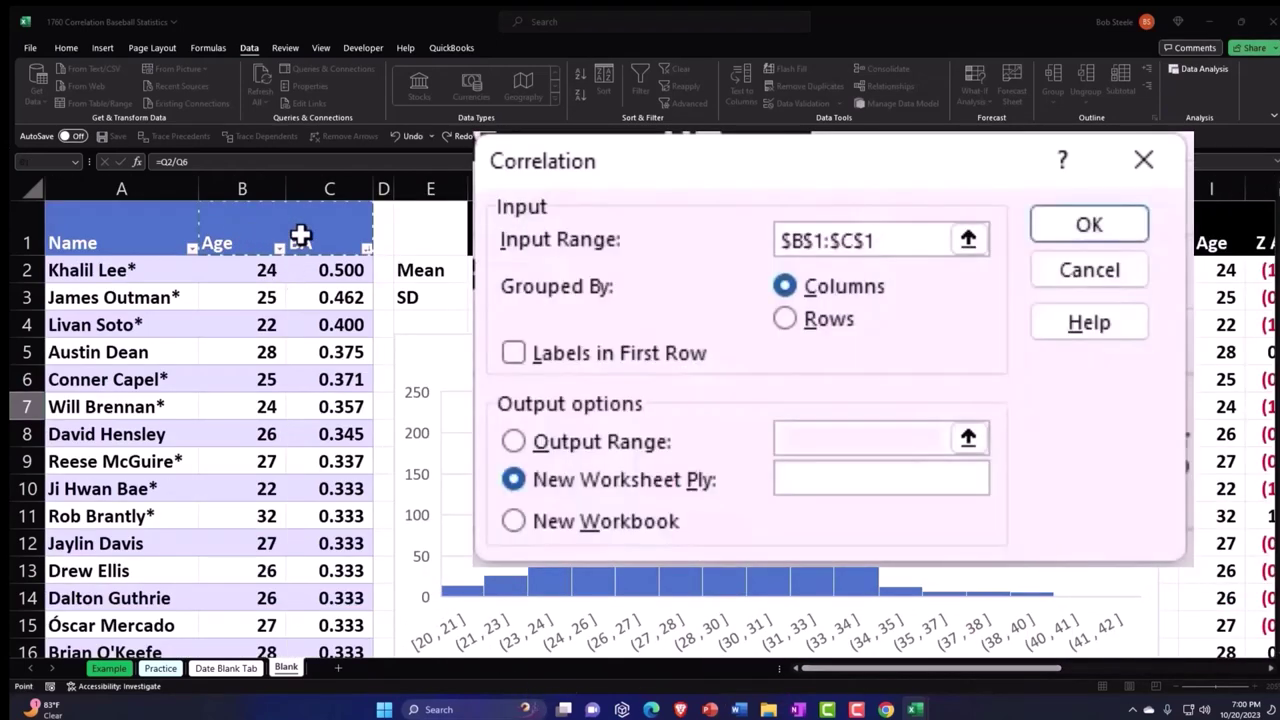
key(ctrl+shift+Down)
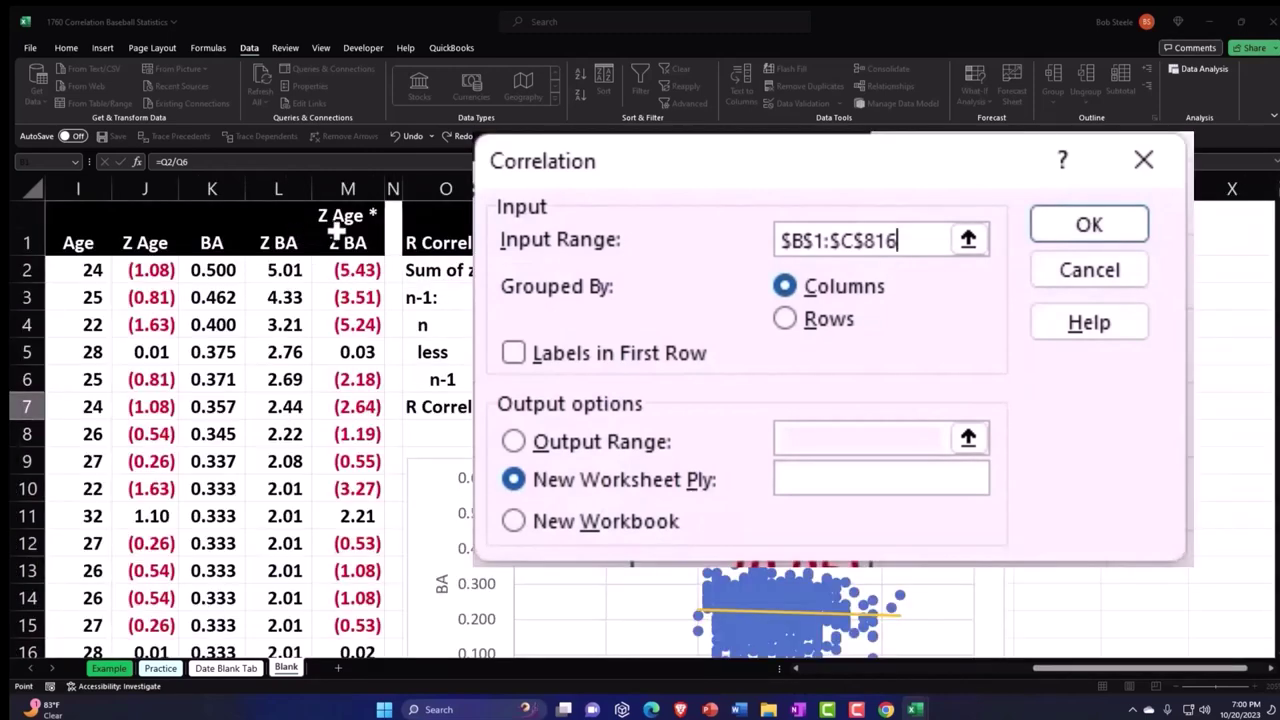
Step: Treat the first row as labels, set the output range to $S$1, and run the correlation
click(524, 356)
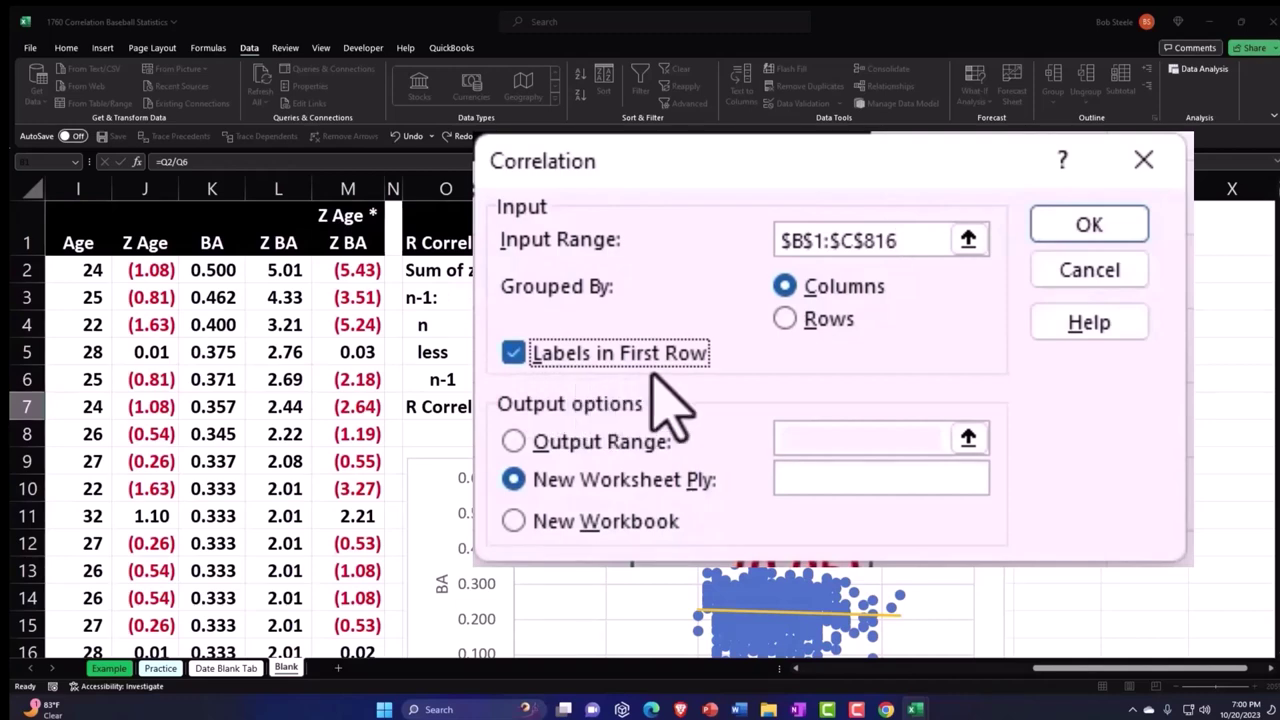
click(514, 441)
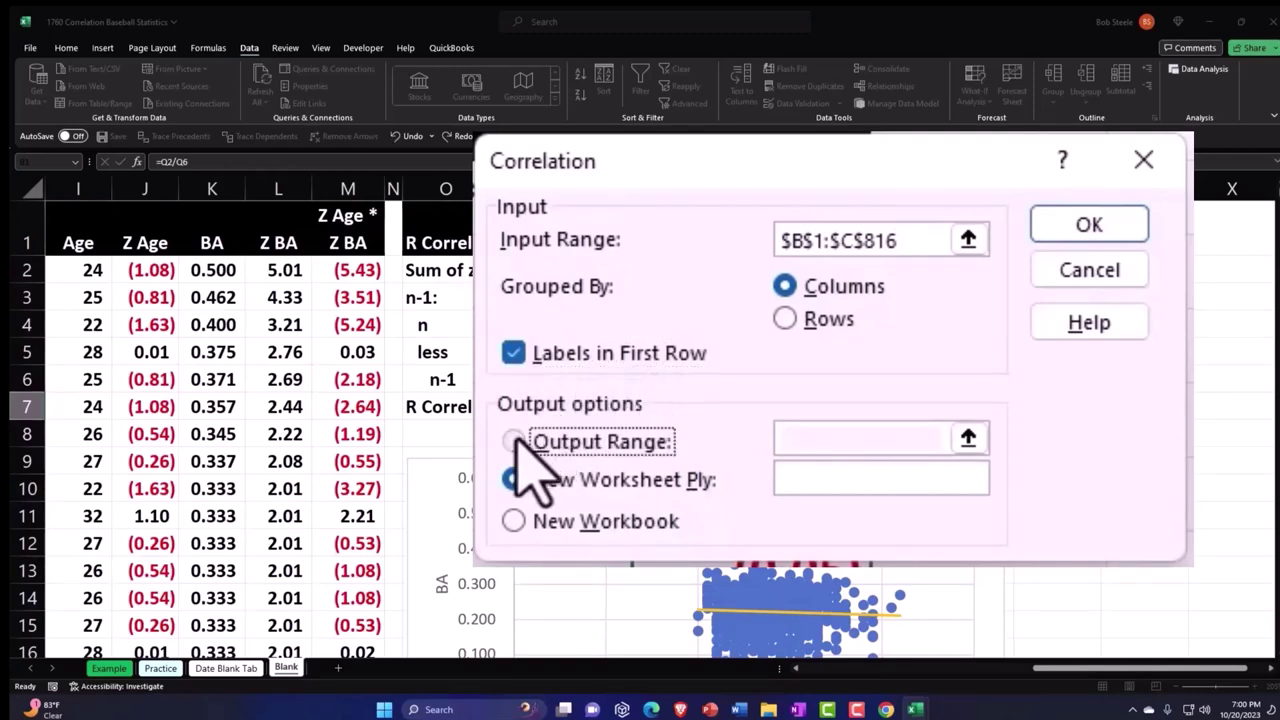
click(780, 432)
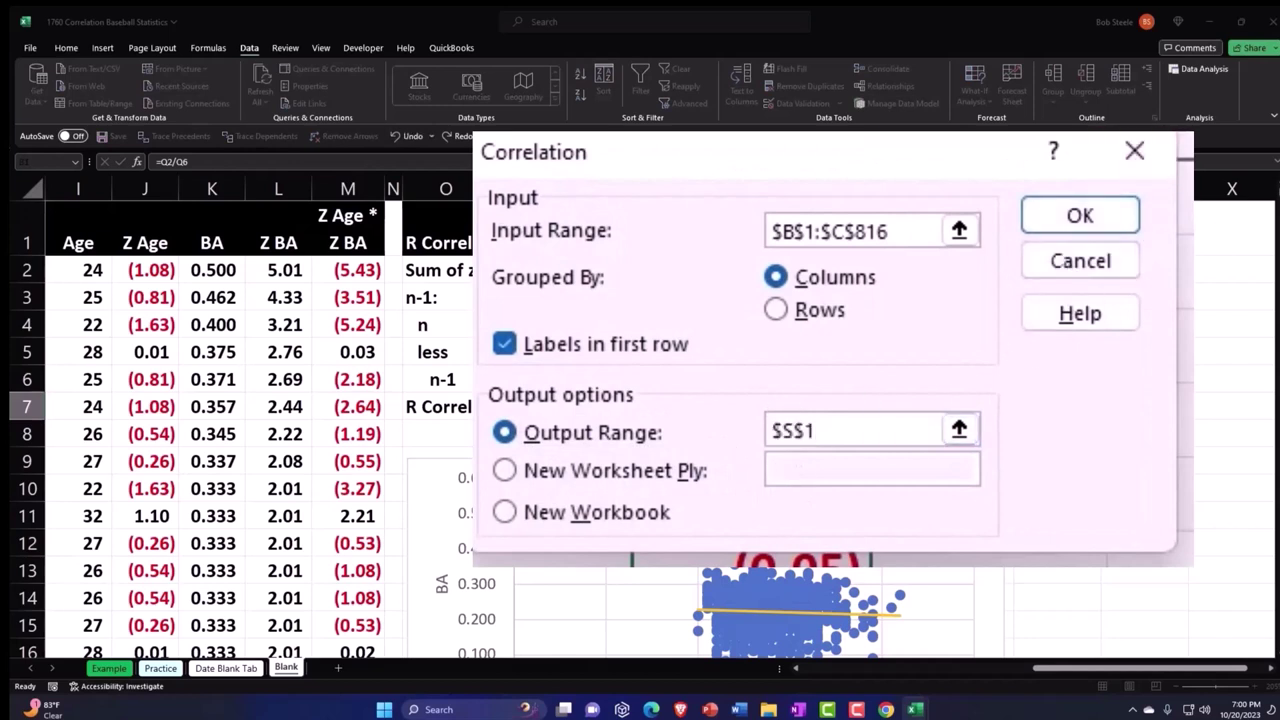
click(1110, 216)
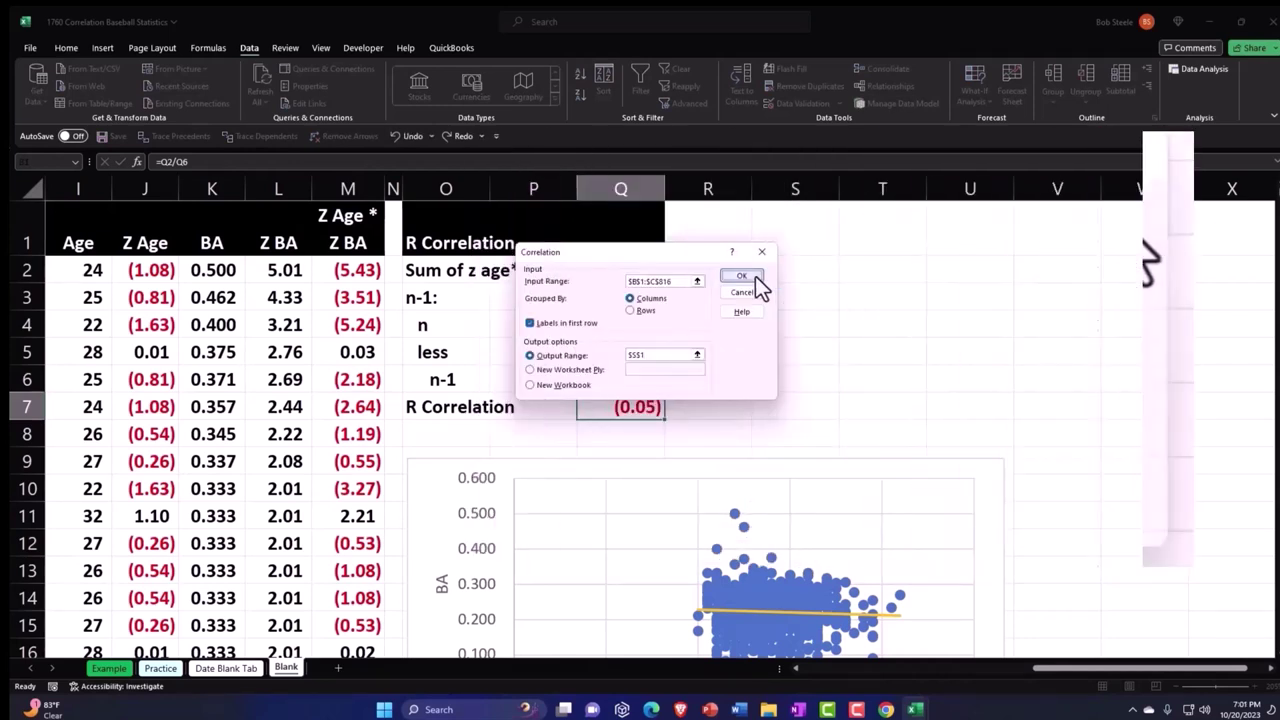
click(800, 352)
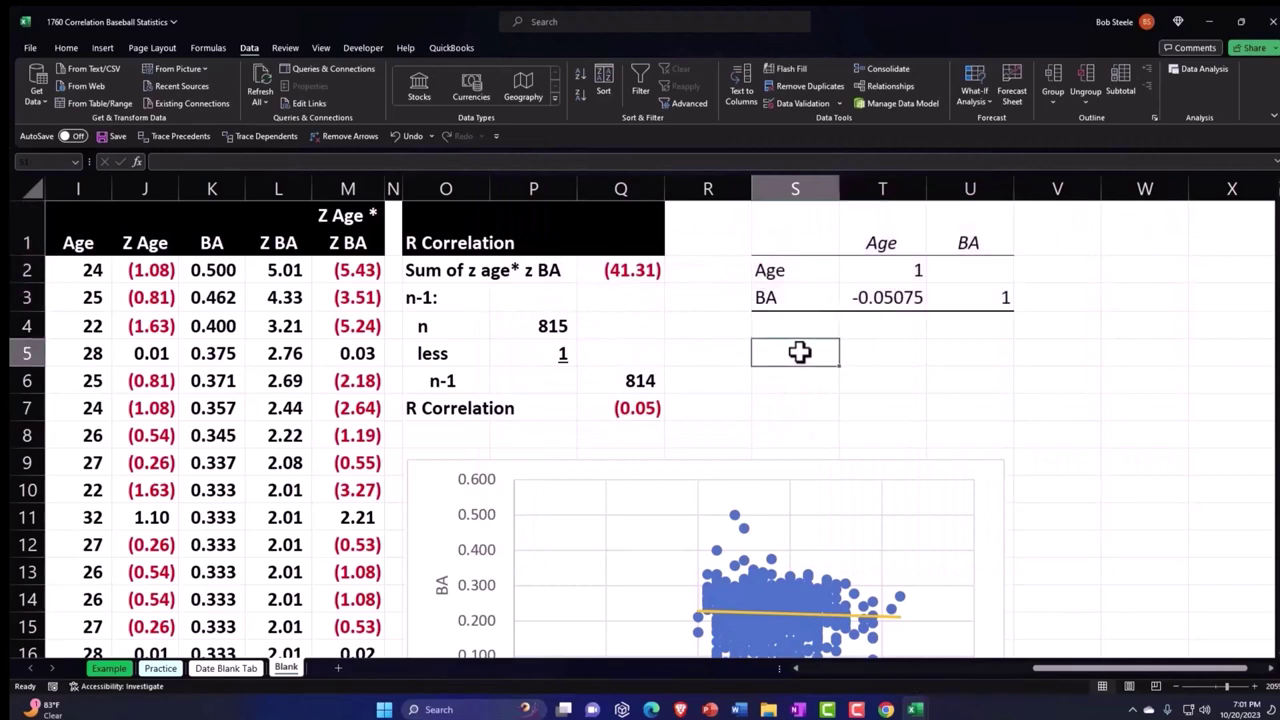
Step: Show the manually calculated R Correlation in Q7 with five decimal places
click(636, 408)
click(66, 47)
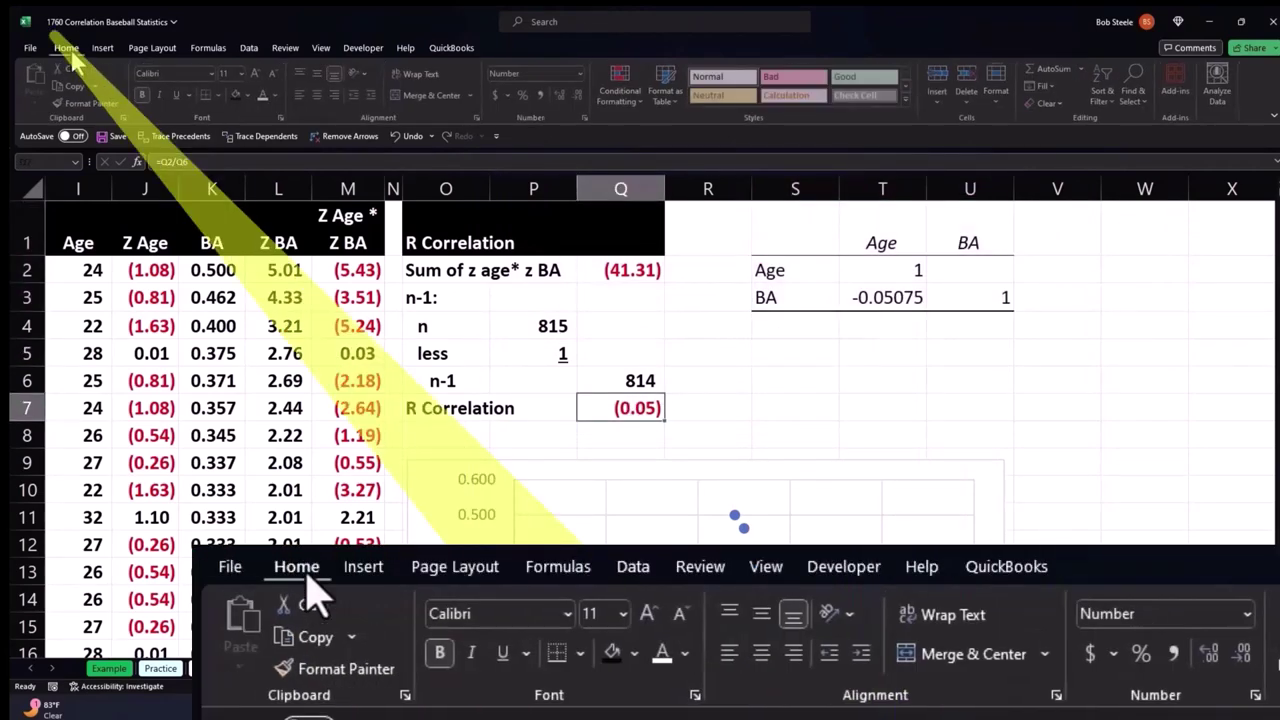
click(561, 94)
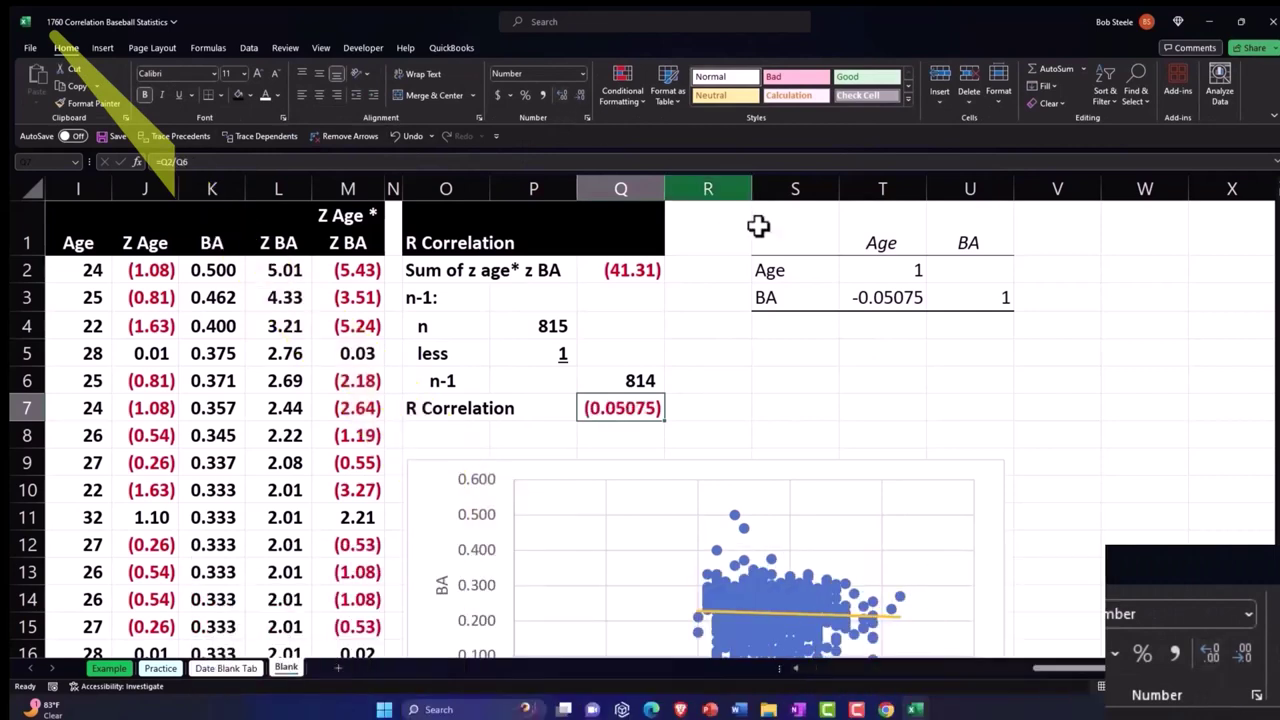
click(876, 326)
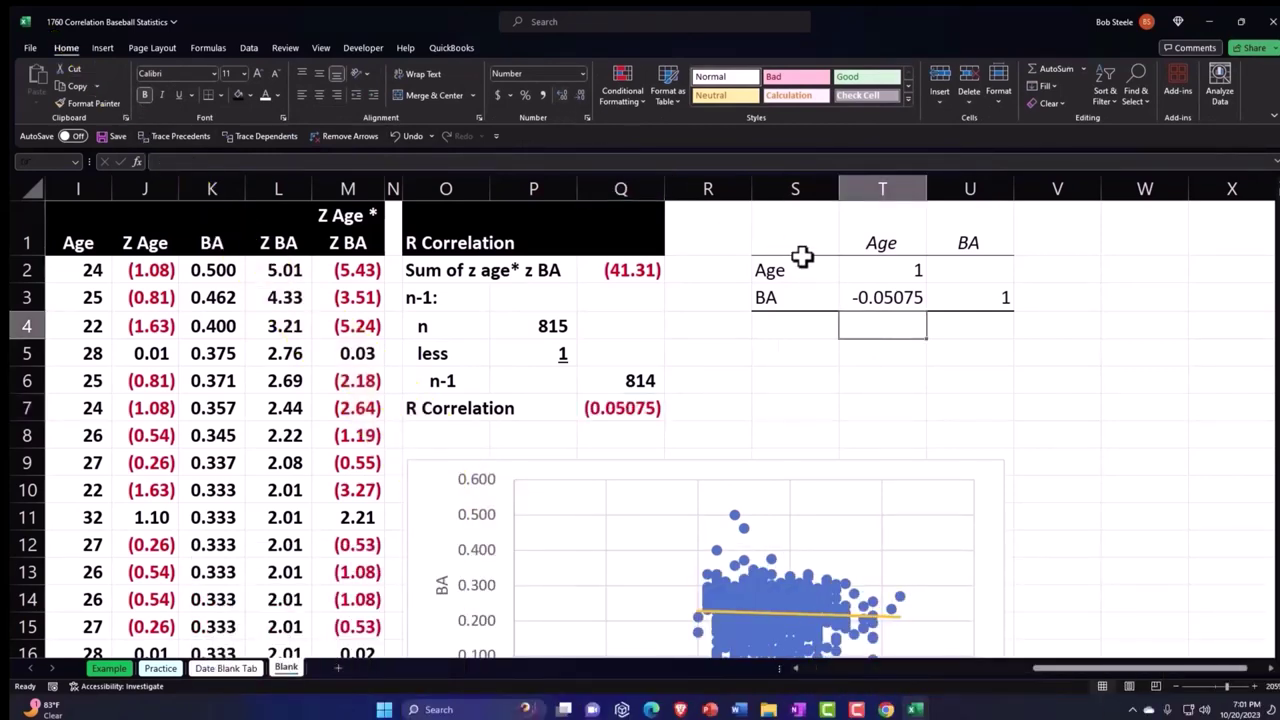
Step: Narrow column R and give the correlation table's header cells S1:U1 a black fill with white text
drag(750, 190, 872, 211)
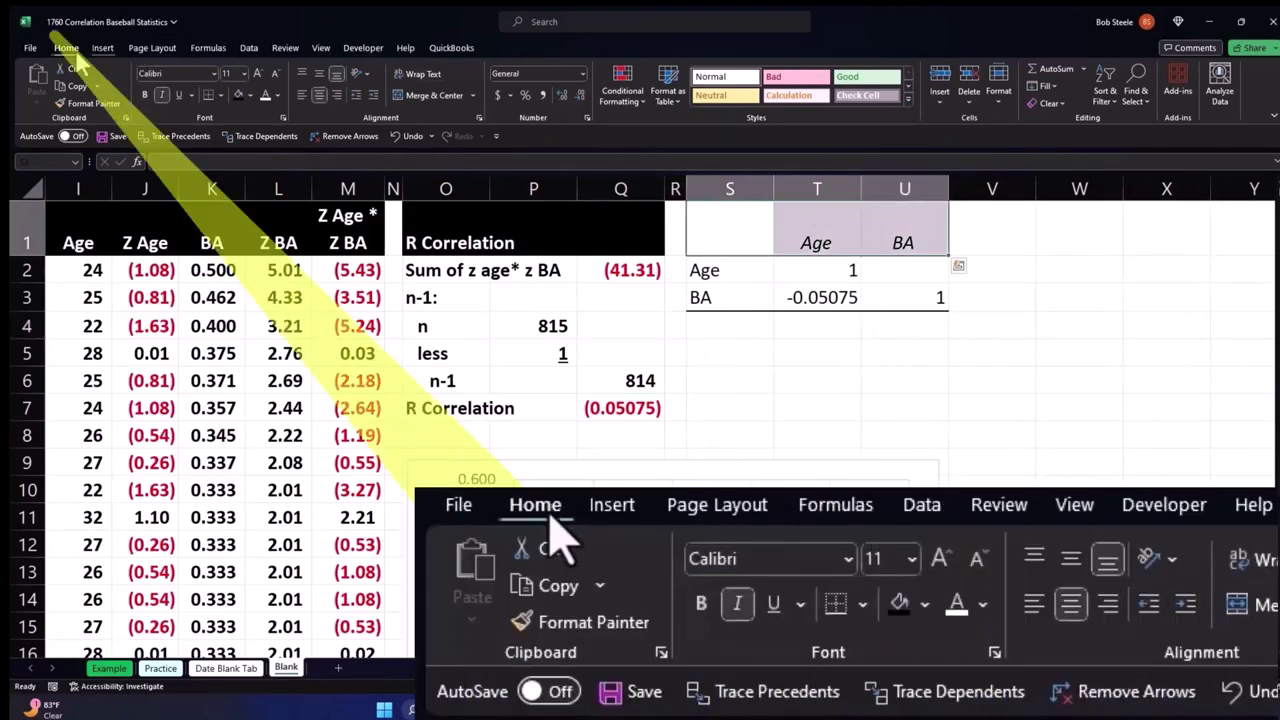
click(238, 95)
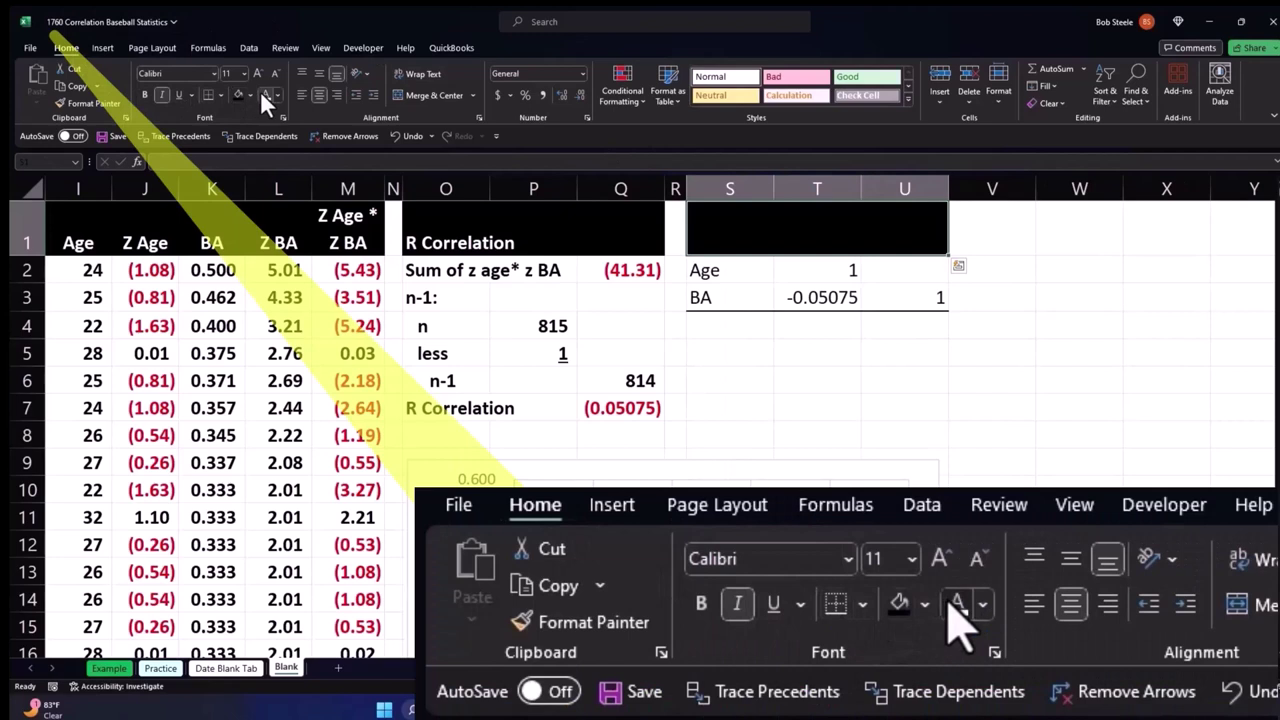
click(751, 381)
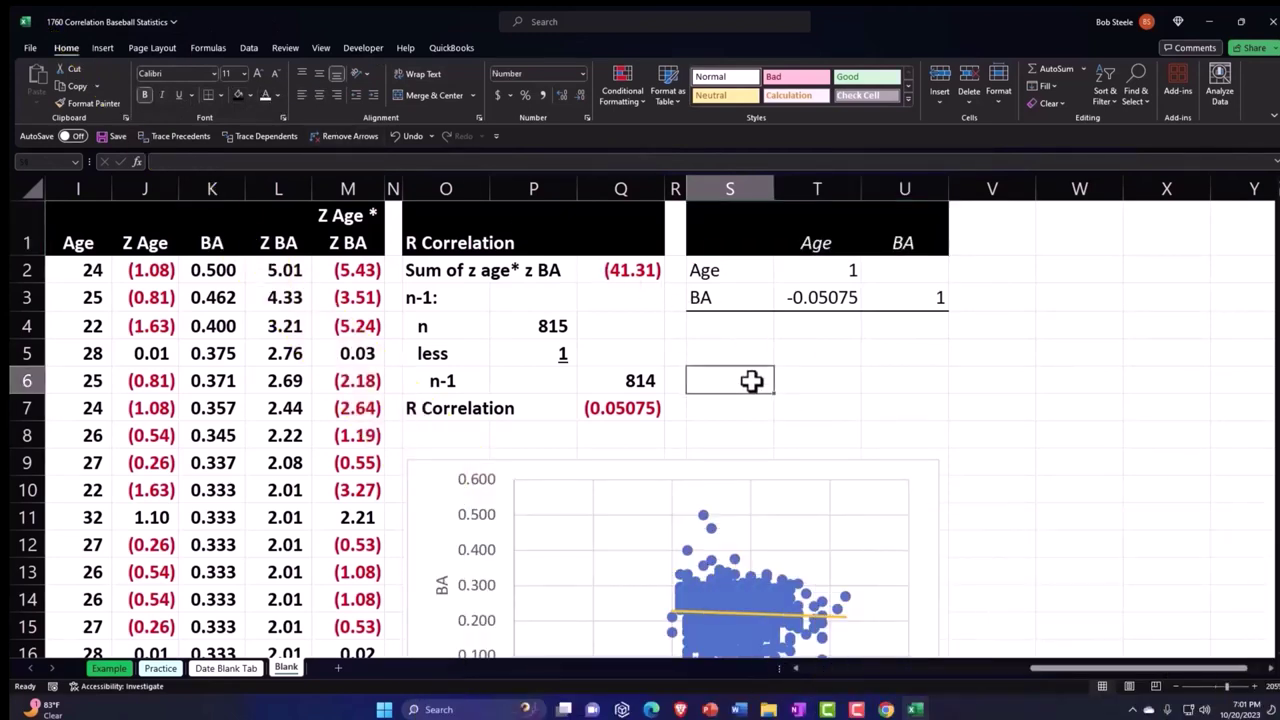
Step: Start the Data Analysis Descriptive Statistics tool with the Age and BA columns, $B$1:$C$816, as the input range
key(Left)
key(Left)
key(Left)
key(Left)
key(Left)
key(Left)
key(Left)
key(Left)
key(Left)
key(Left)
key(Left)
key(Left)
key(Left)
key(Left)
key(Left)
key(Left)
key(Left)
key(Left)
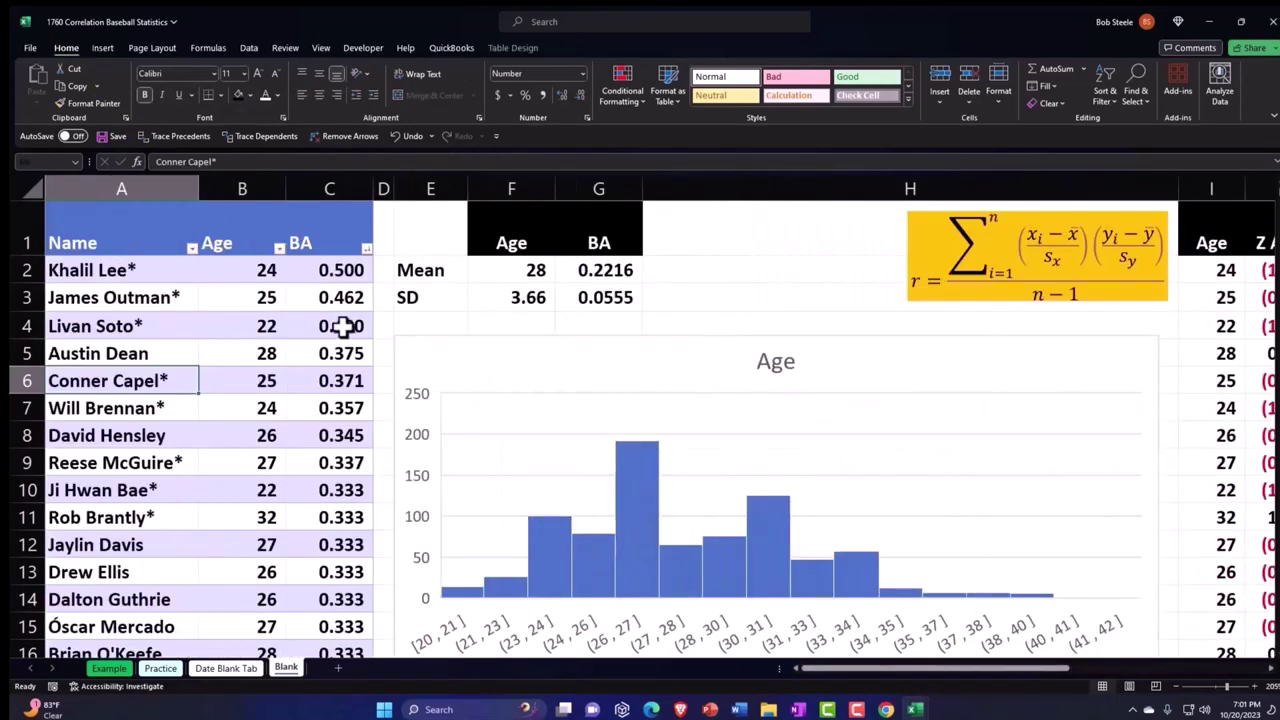
click(247, 48)
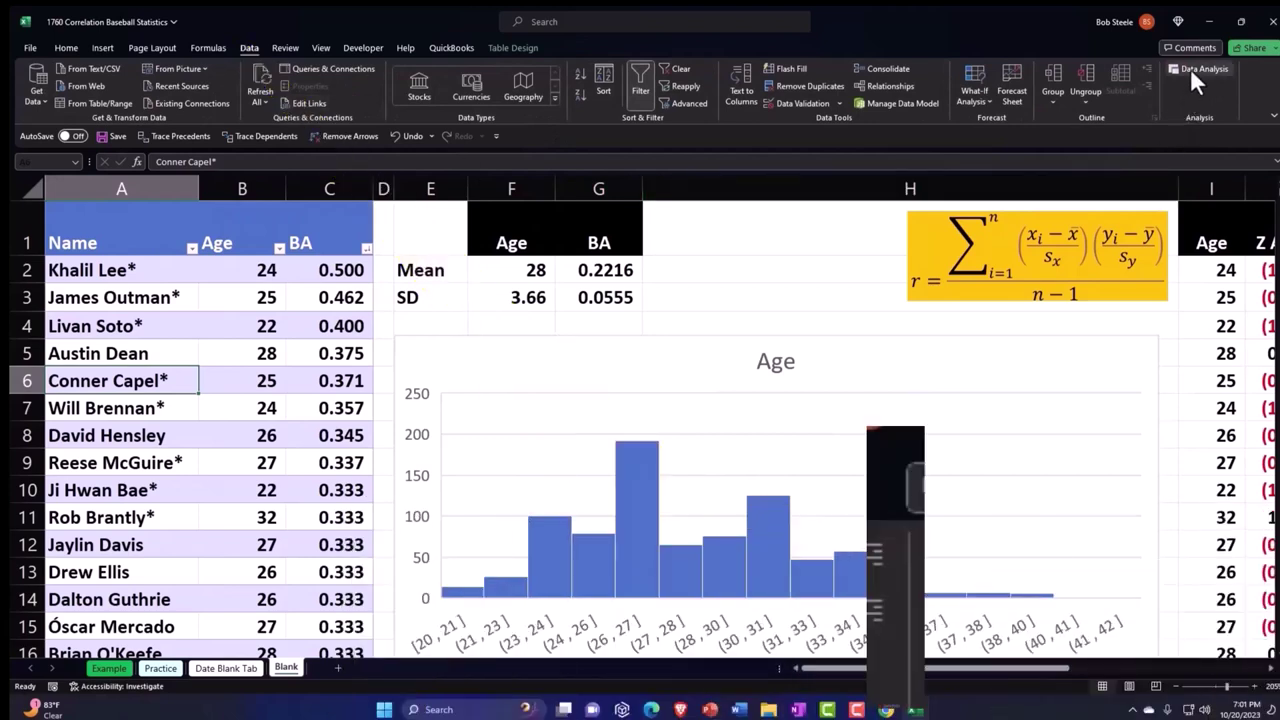
click(1195, 68)
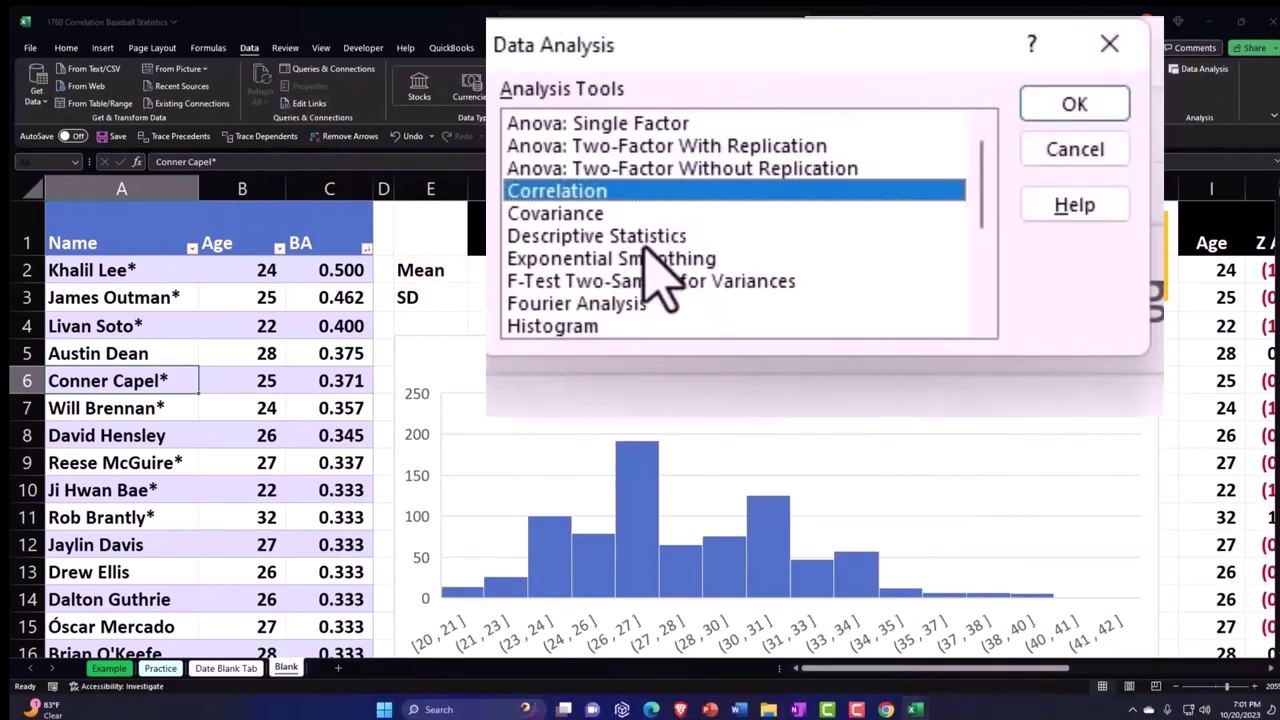
click(636, 236)
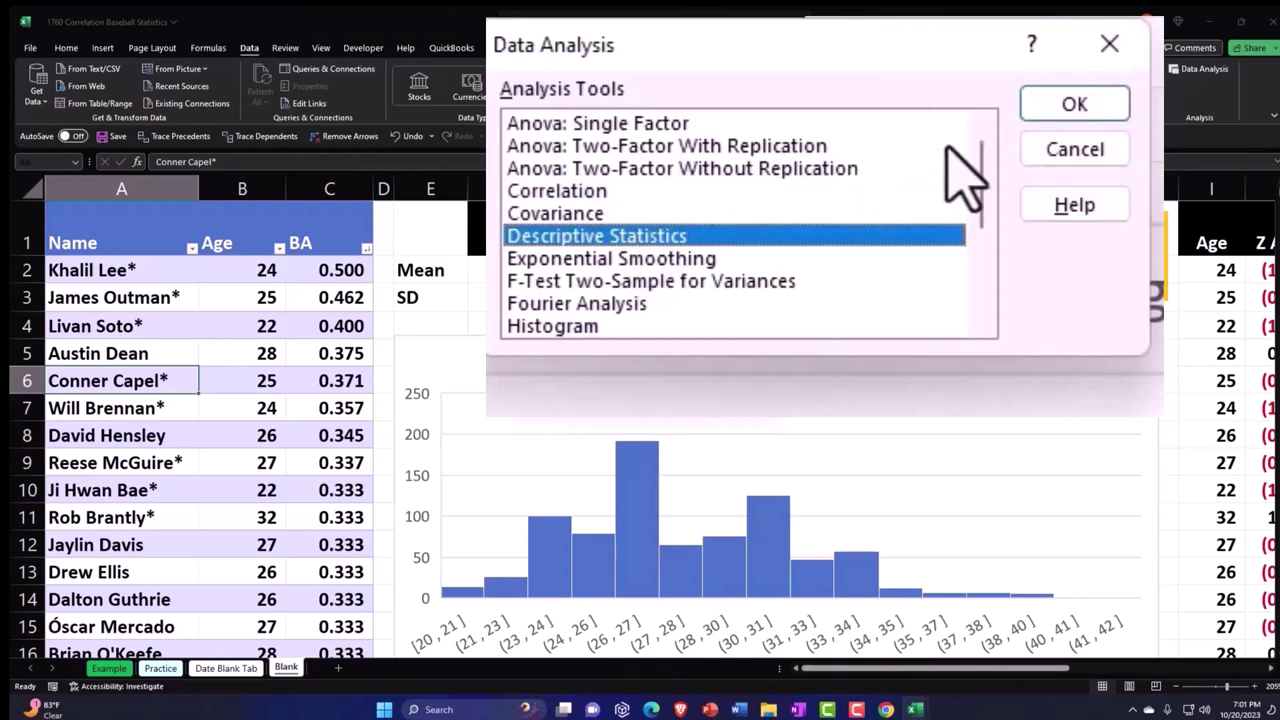
click(1042, 112)
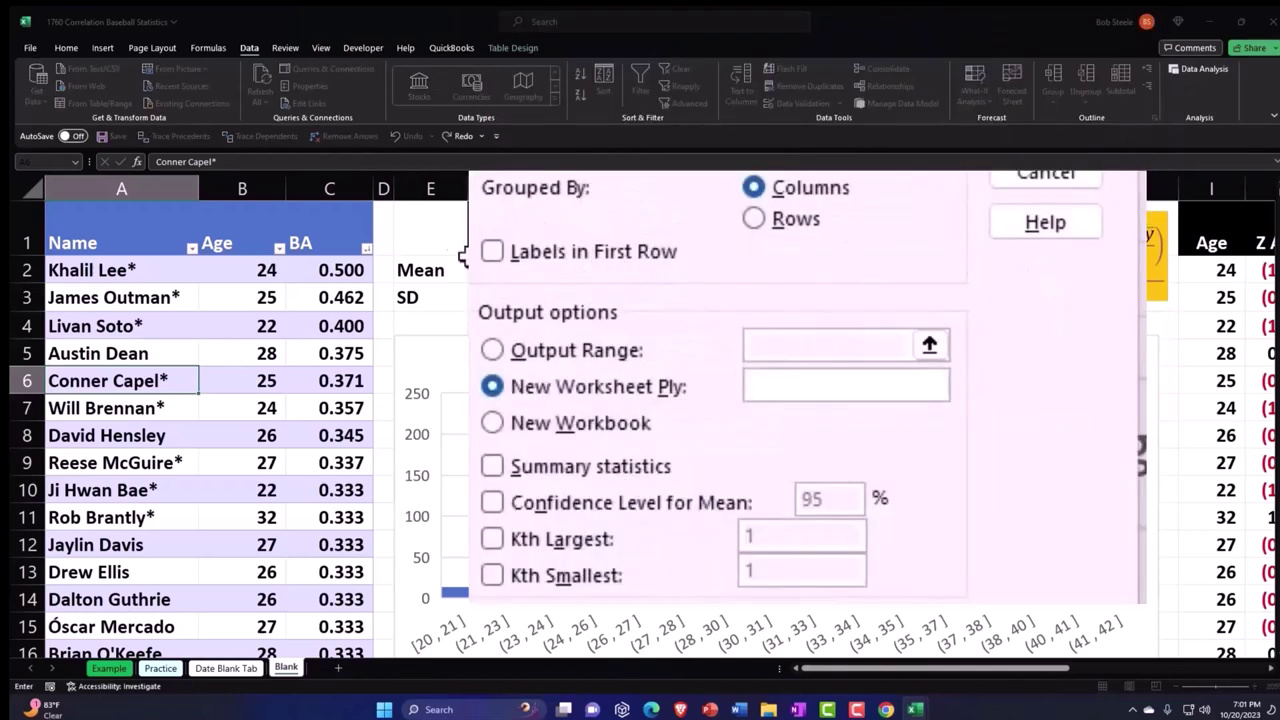
drag(240, 232, 294, 232)
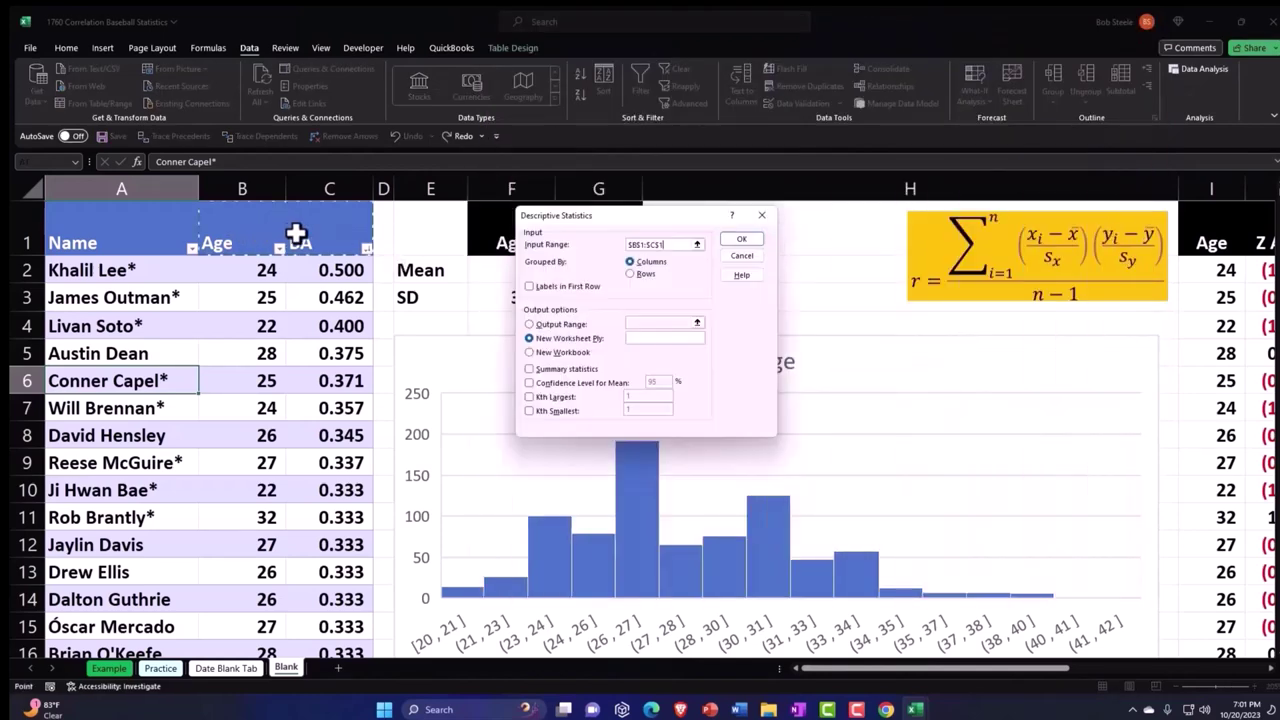
key(ctrl+shift+Down)
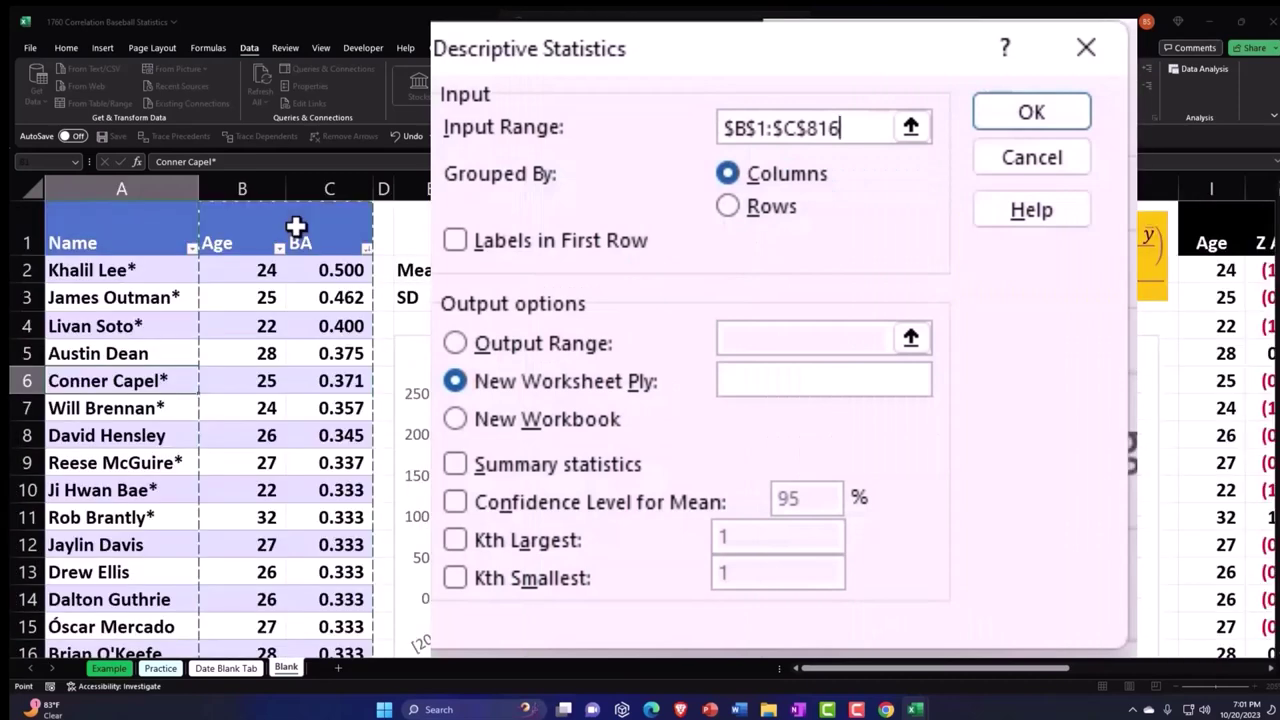
Step: Mark the first row as labels and set the descriptive statistics output range to $W$1
click(456, 243)
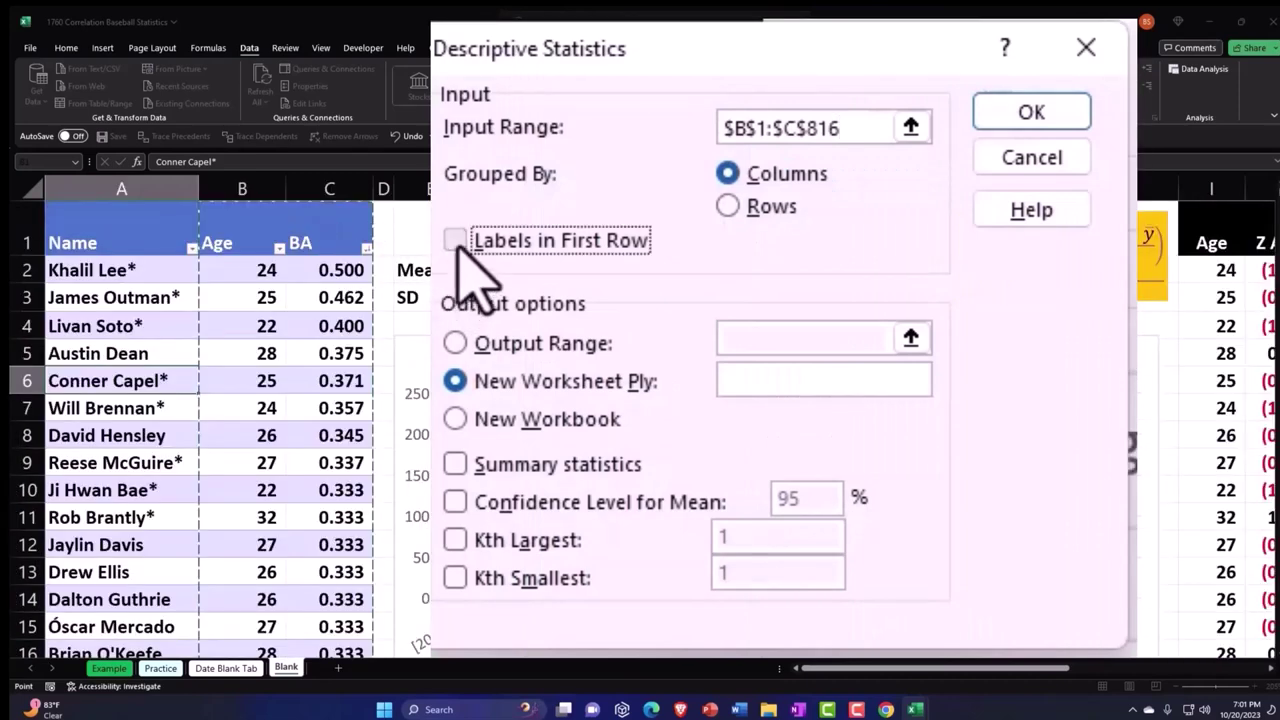
click(455, 343)
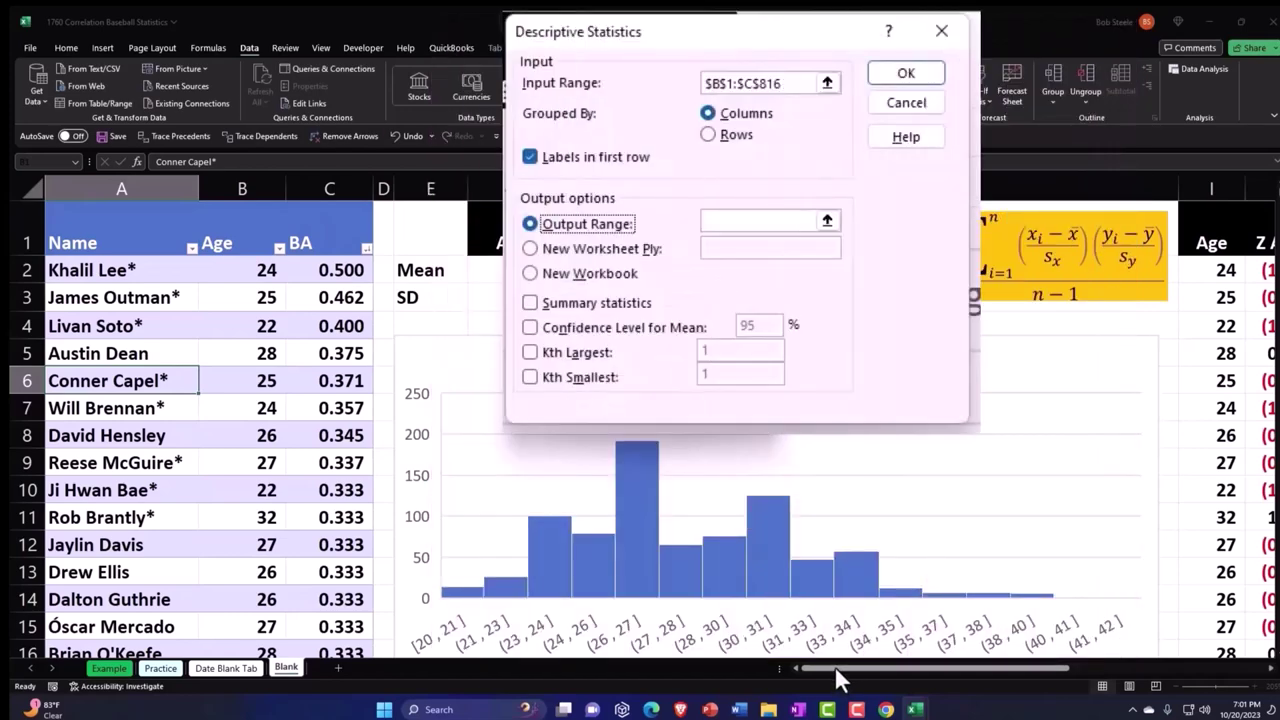
click(827, 221)
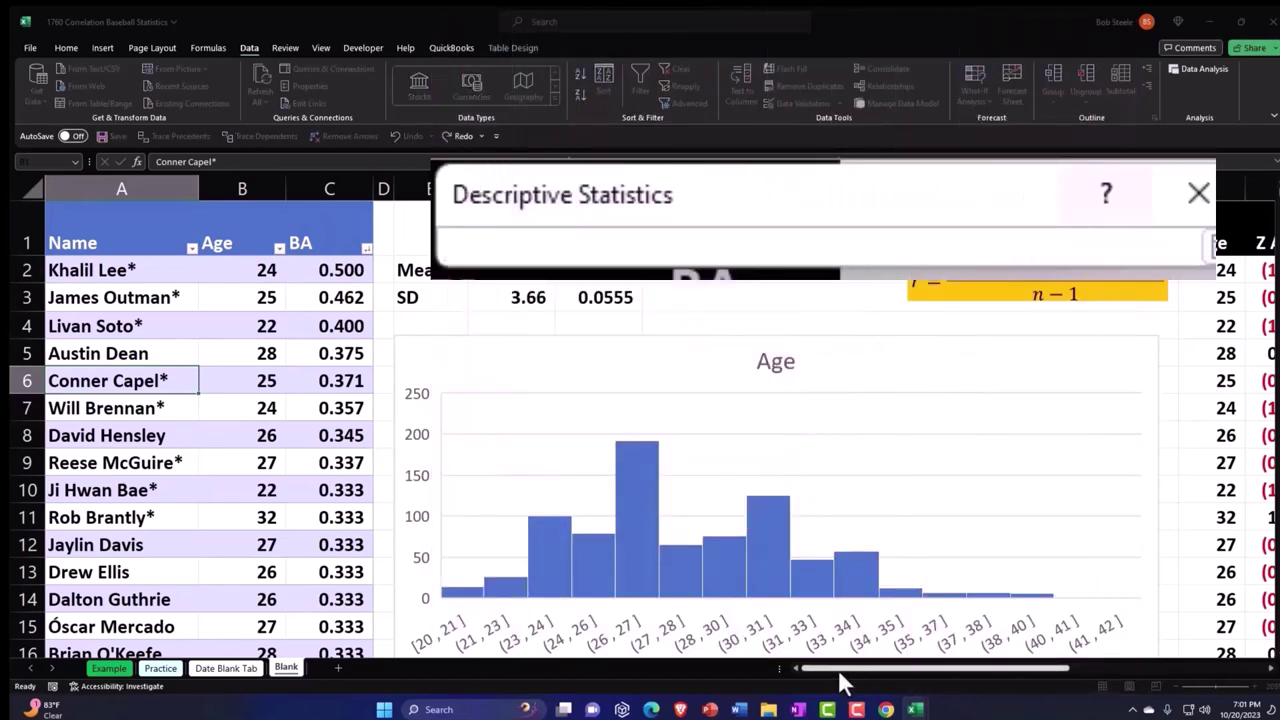
drag(838, 669, 1172, 668)
click(1060, 370)
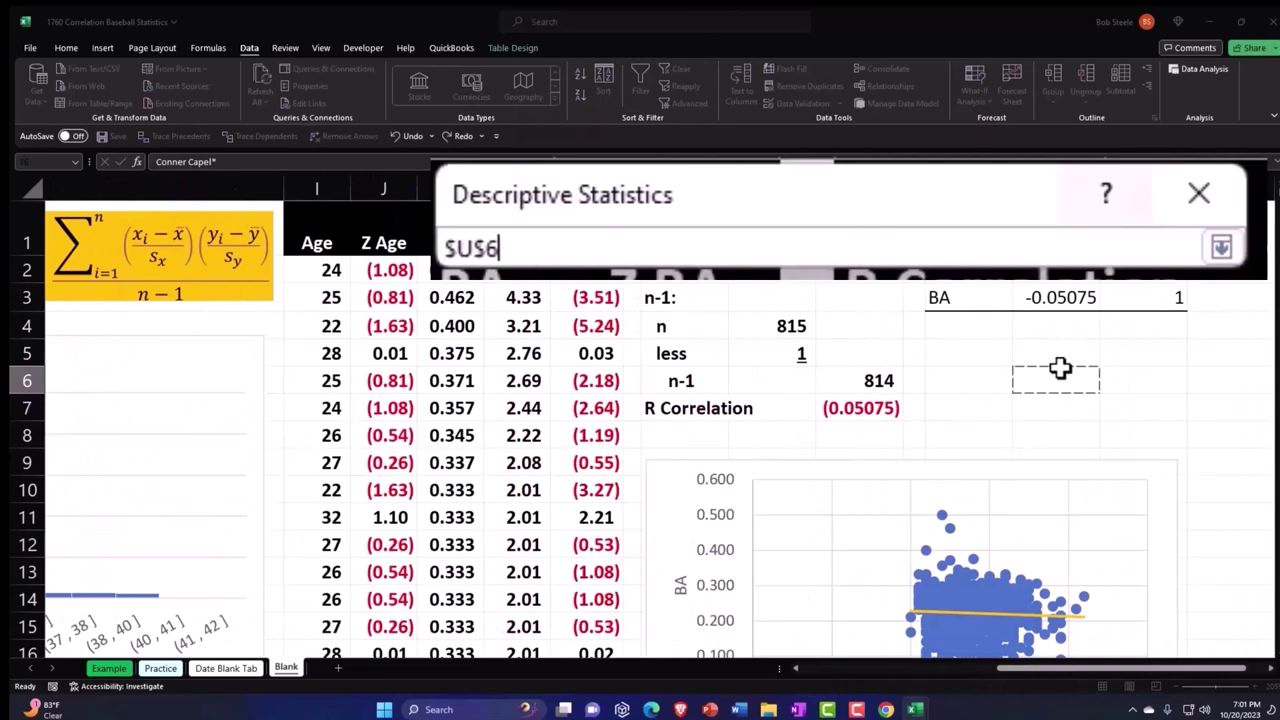
key(Right)
key(Right)
key(Right)
key(Up)
key(Up)
key(Up)
key(Left)
key(Up)
key(Up)
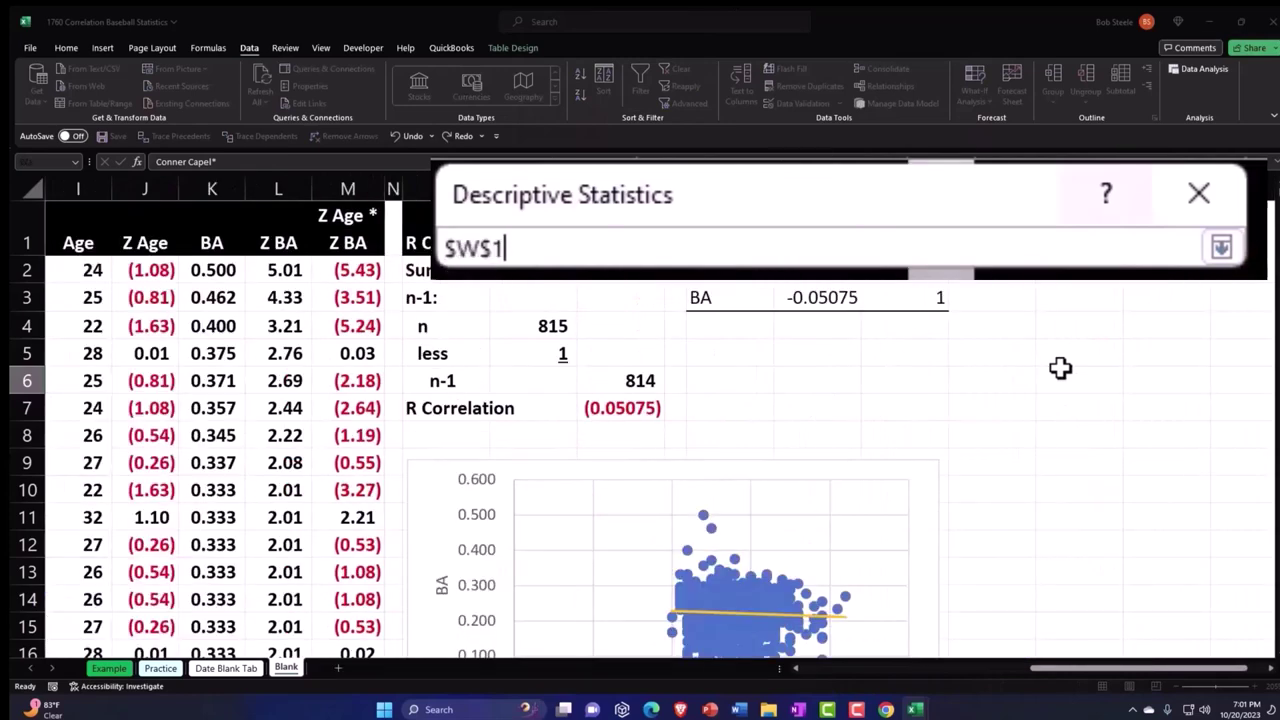
click(766, 230)
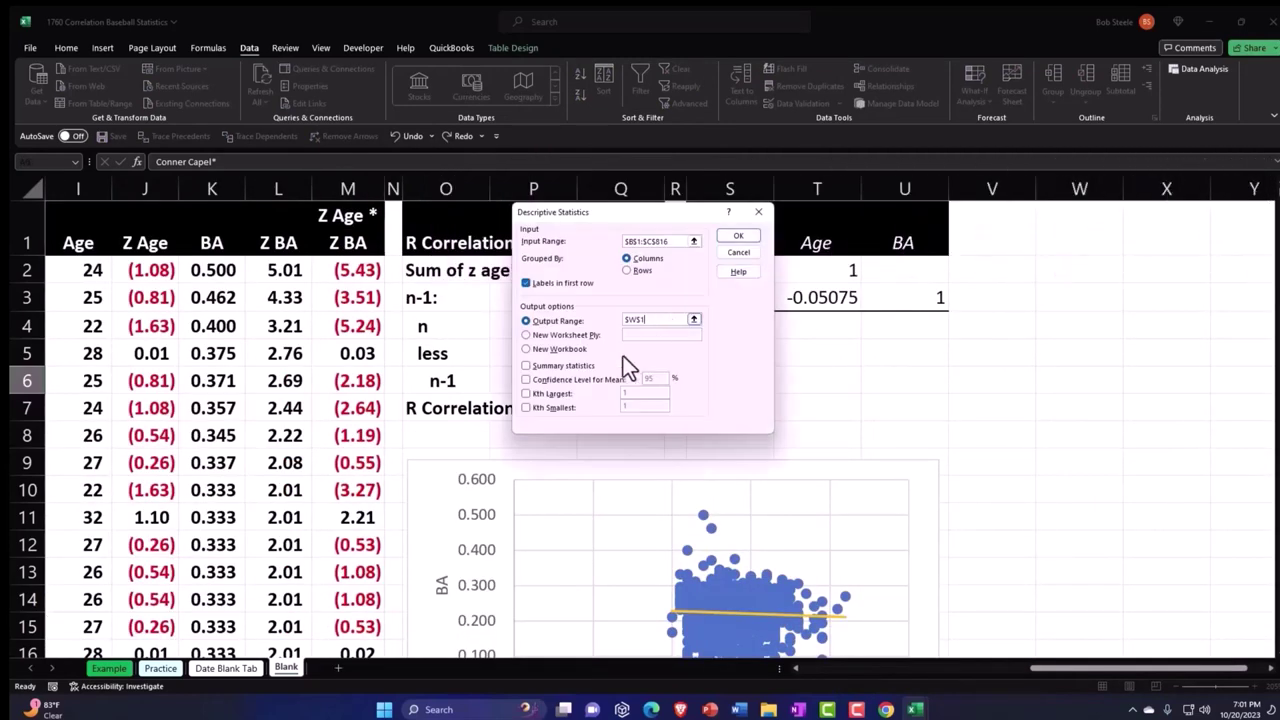
Step: Include summary statistics and a 95% confidence level for the mean, and generate the descriptive statistics output
click(541, 452)
click(541, 489)
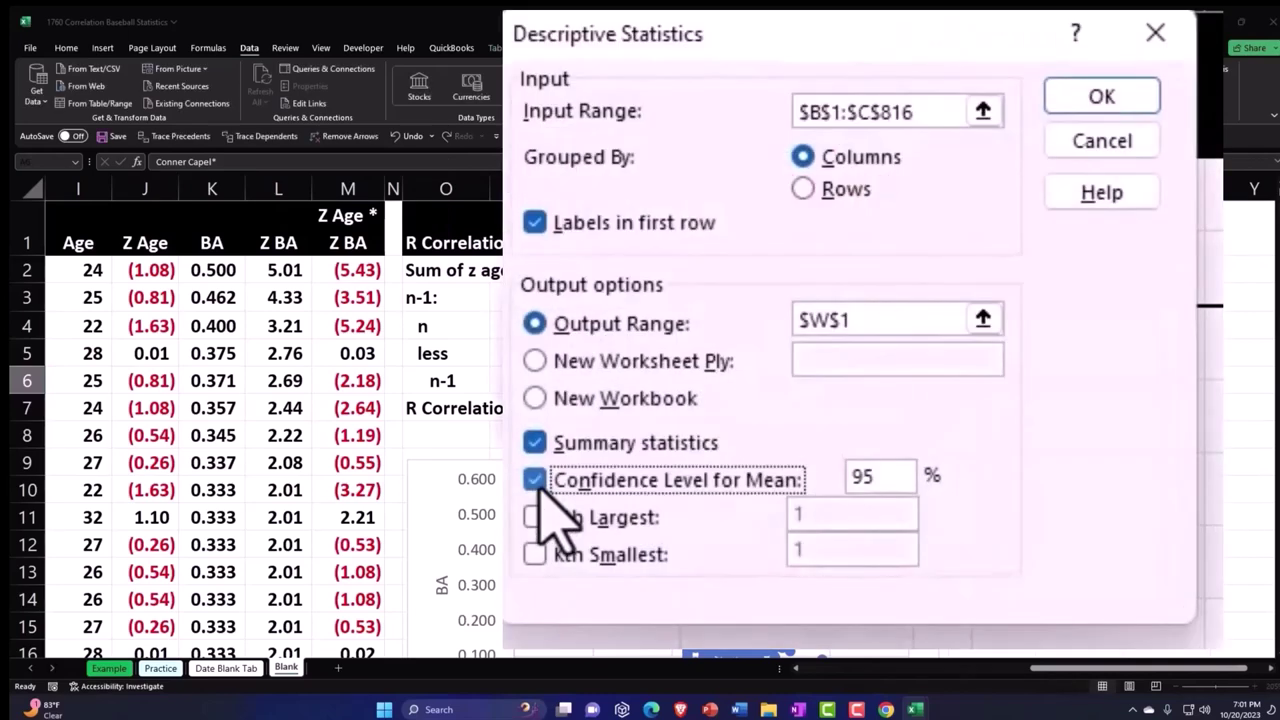
click(1101, 97)
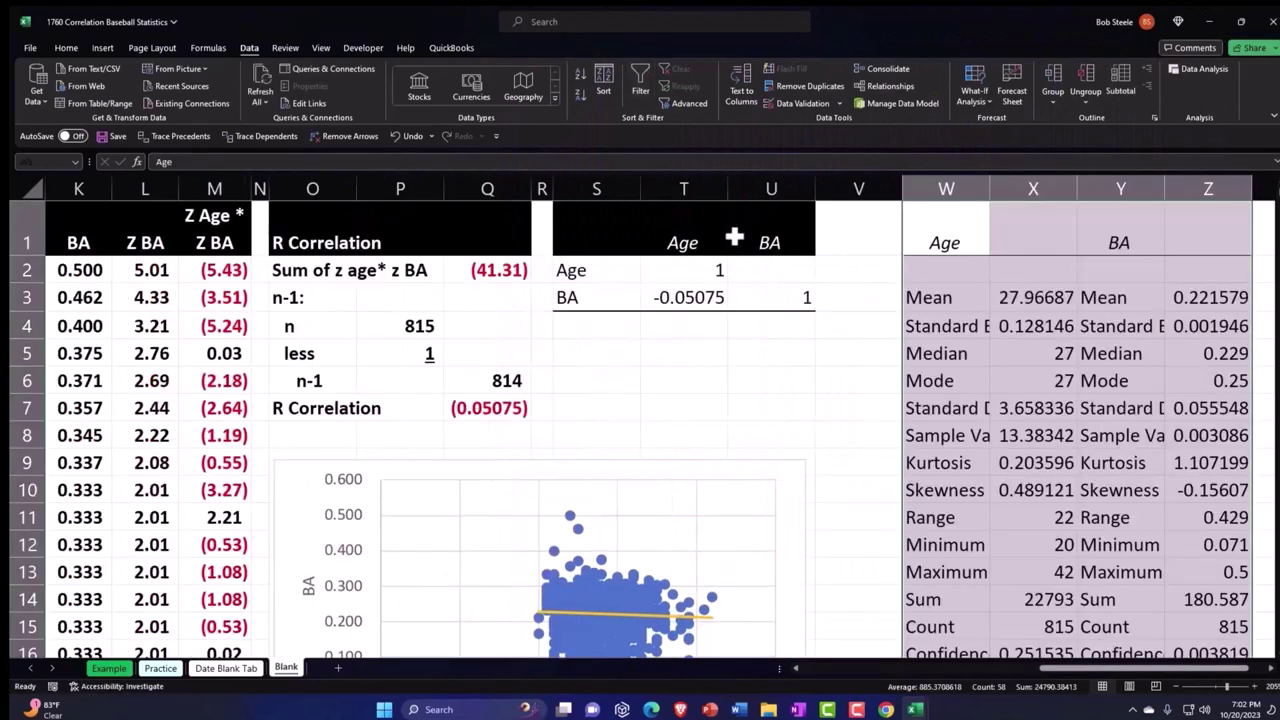
click(994, 294)
key(Right)
key(Right)
key(Right)
key(Right)
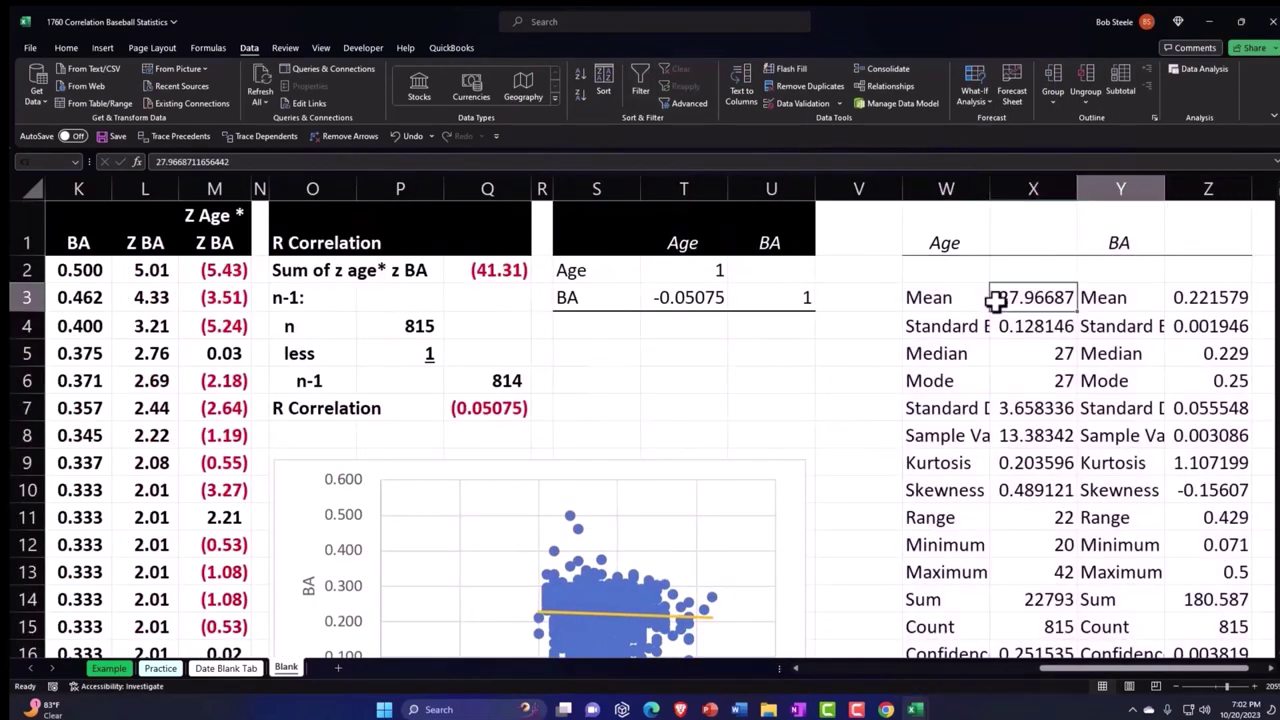
Step: Widen columns W and Y so the descriptive statistics labels fit fully
key(Right)
key(Right)
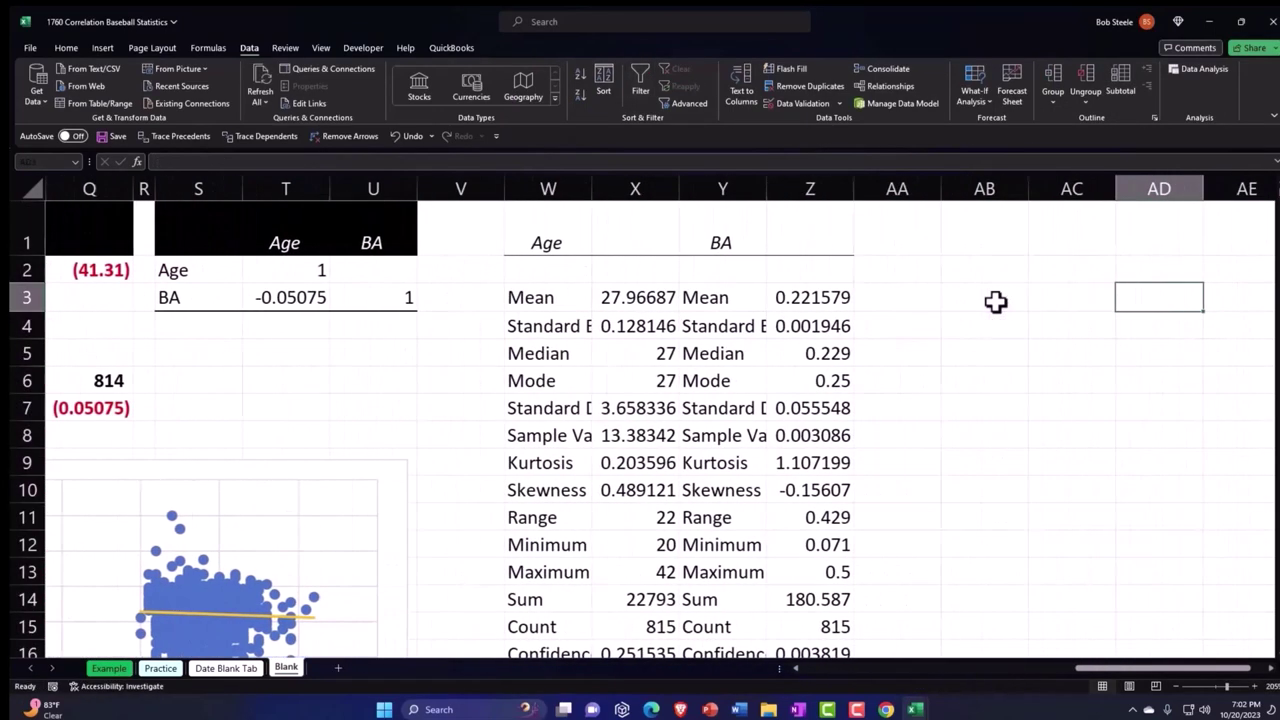
double_click(591, 186)
double_click(901, 189)
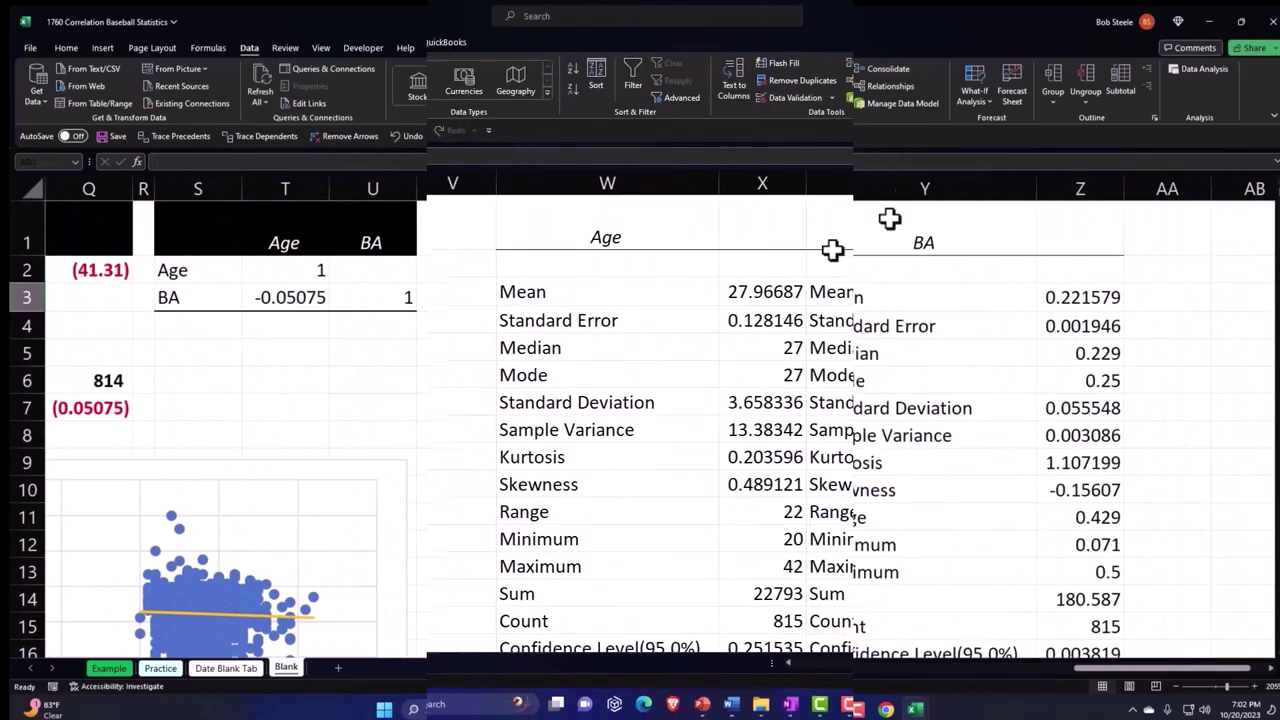
Step: Inspect the contents of the Age mean cell X3 to see whether it holds a formula or a fixed value
click(782, 296)
double_click(775, 289)
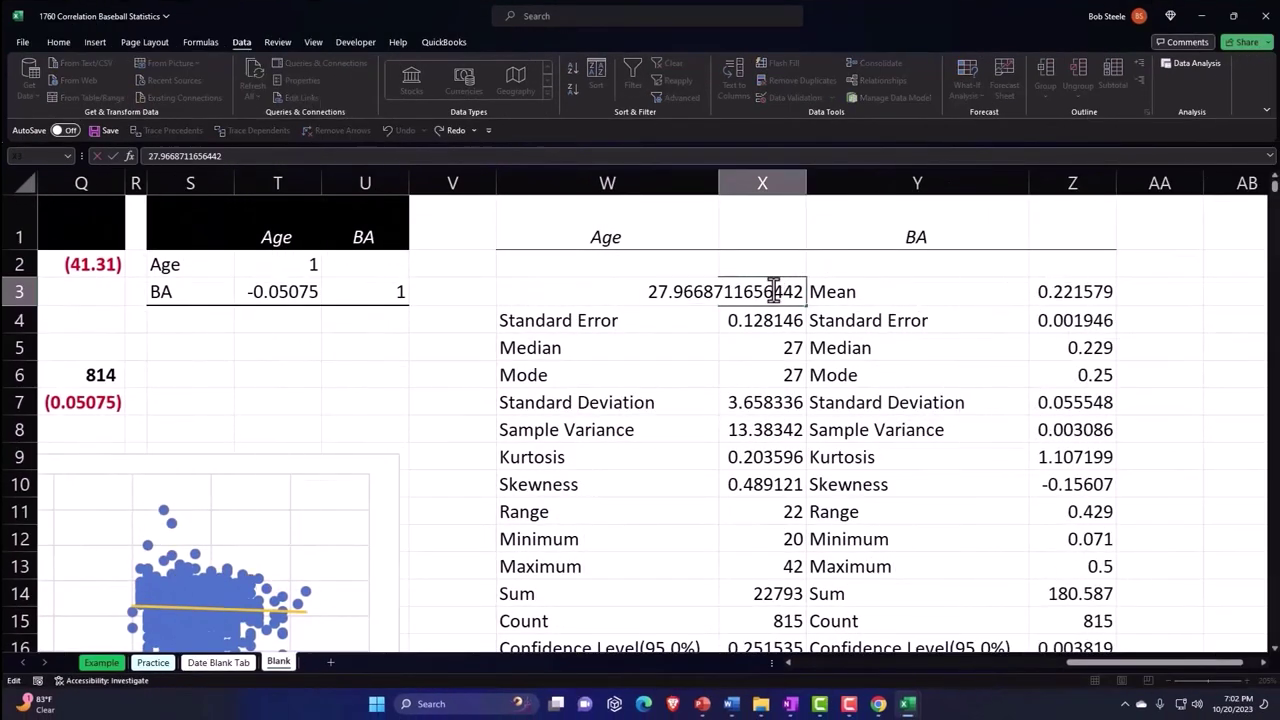
key(Escape)
key(Down)
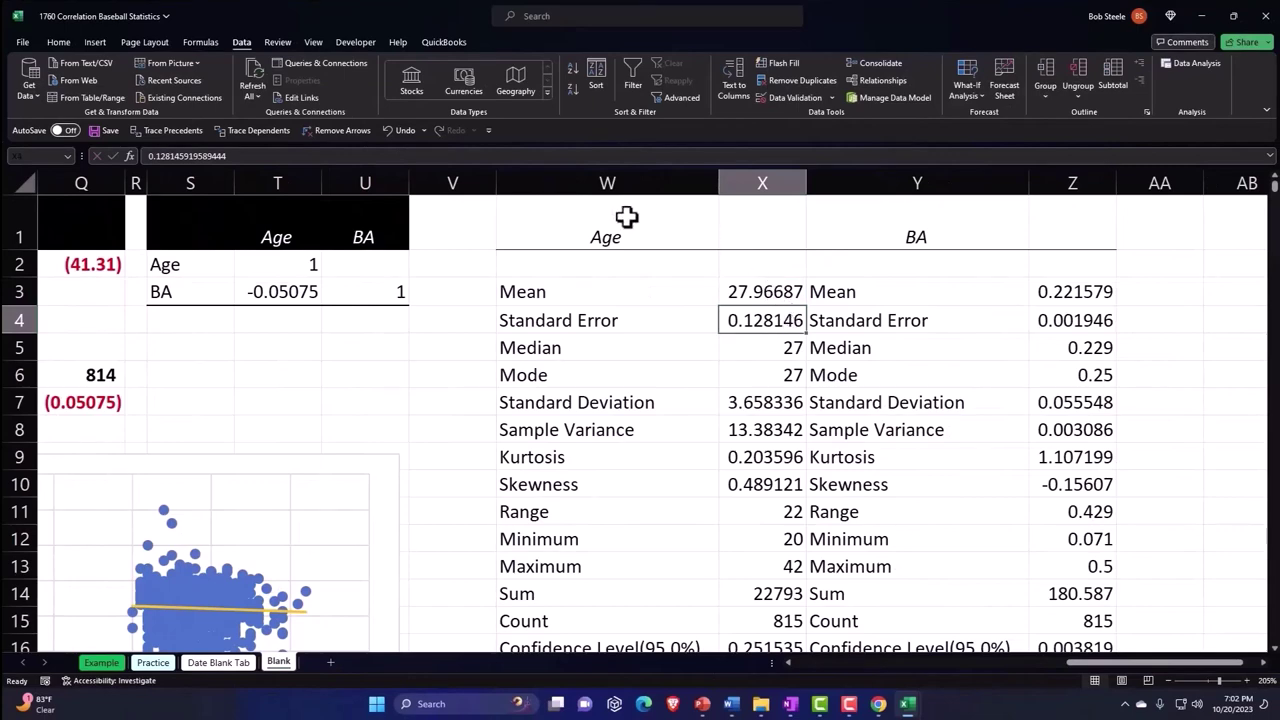
Step: Give the descriptive statistics header cells W1:Z1 a black fill with white text, and narrow the spacer column V
drag(626, 217, 1021, 221)
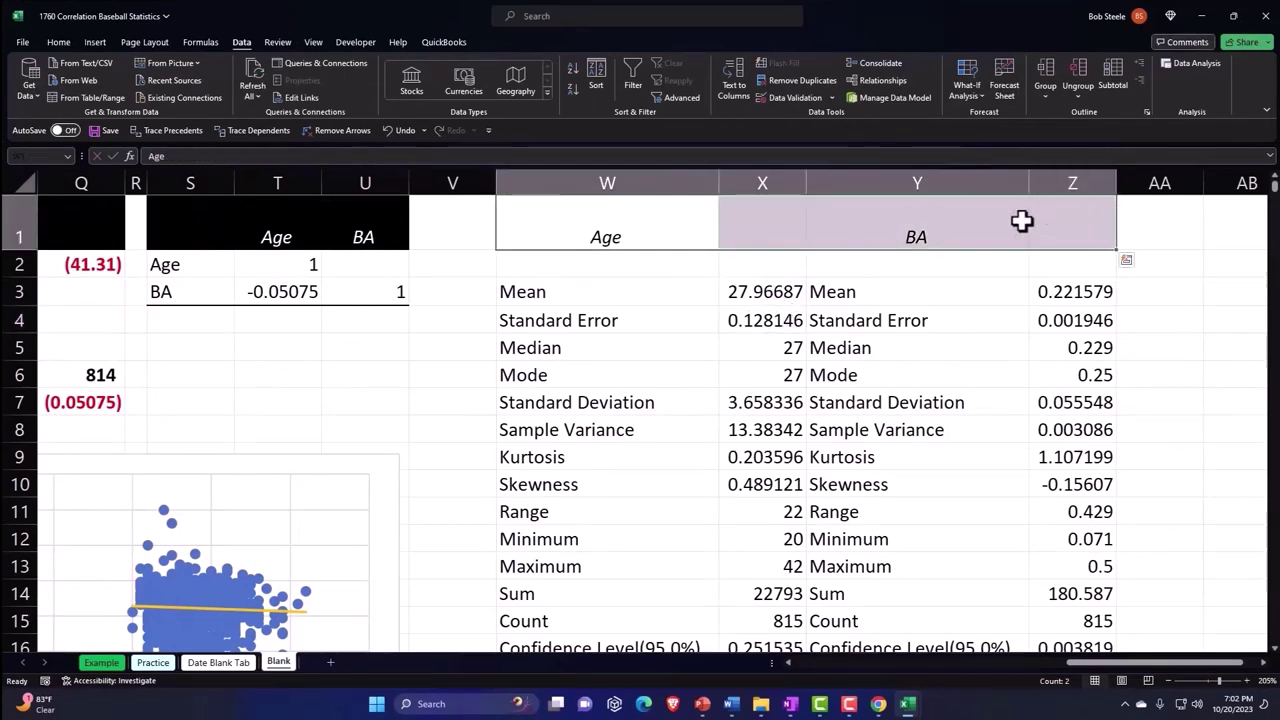
click(58, 42)
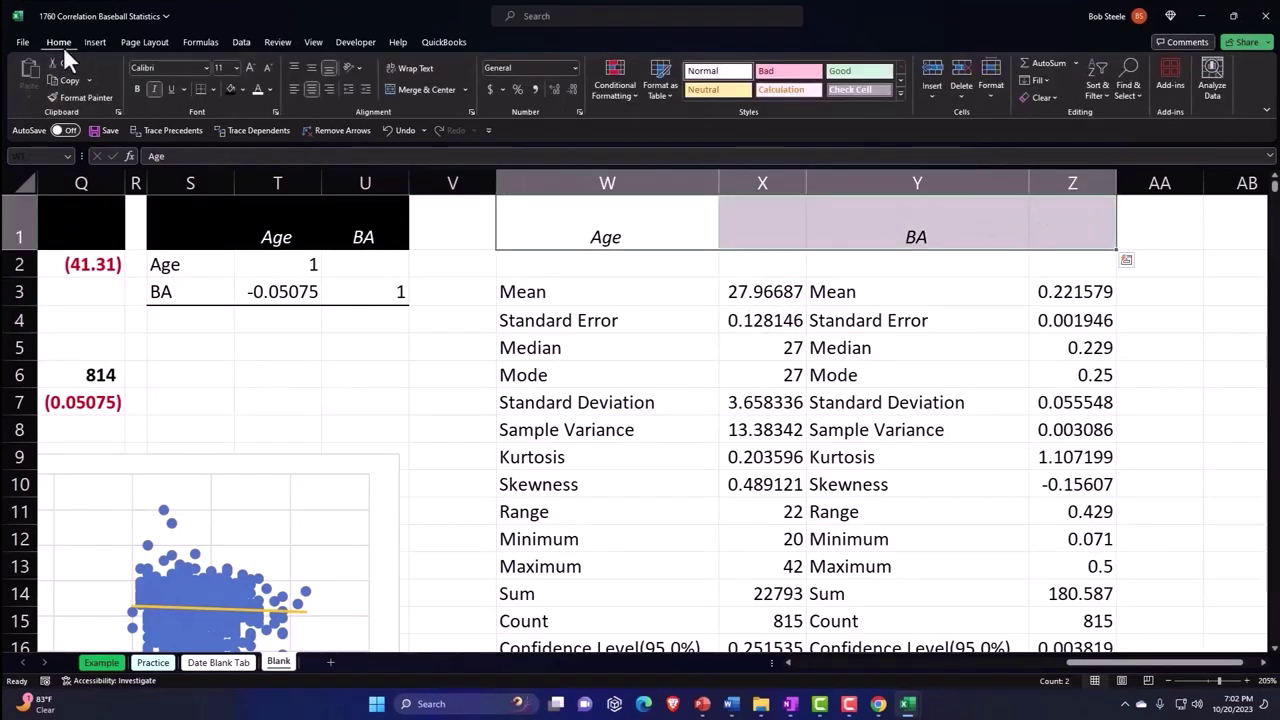
click(231, 89)
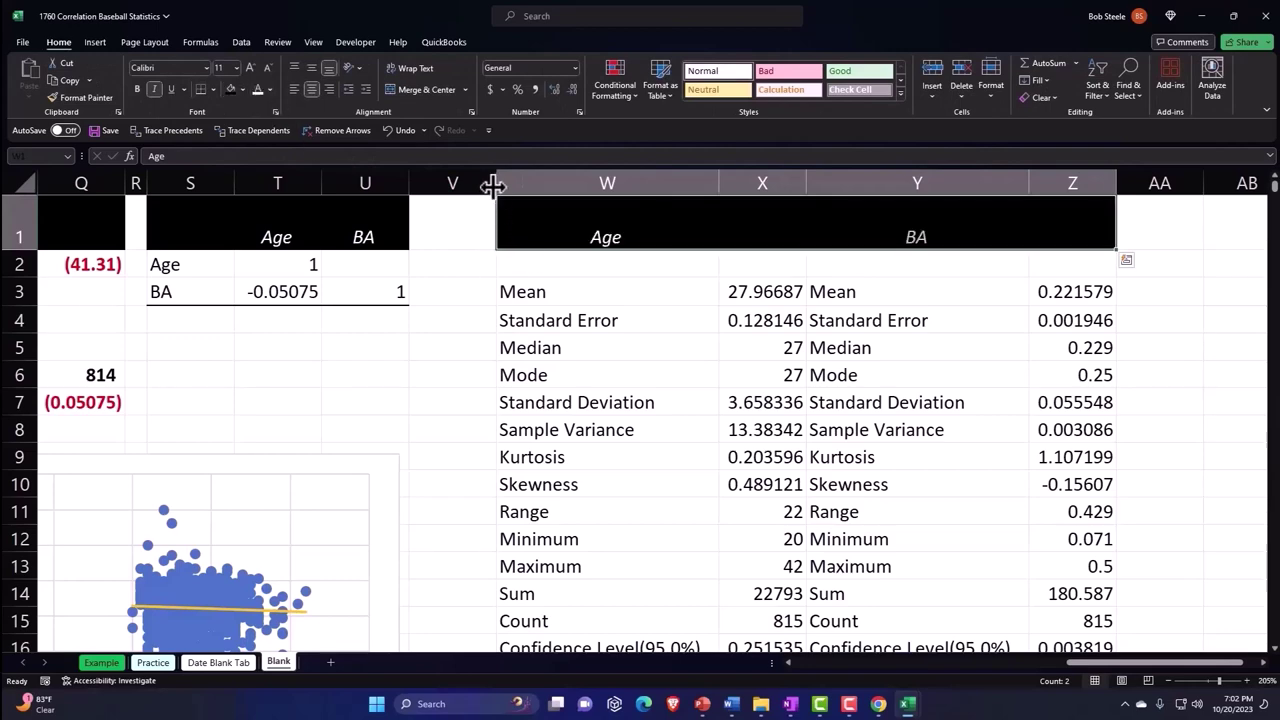
drag(493, 184, 427, 185)
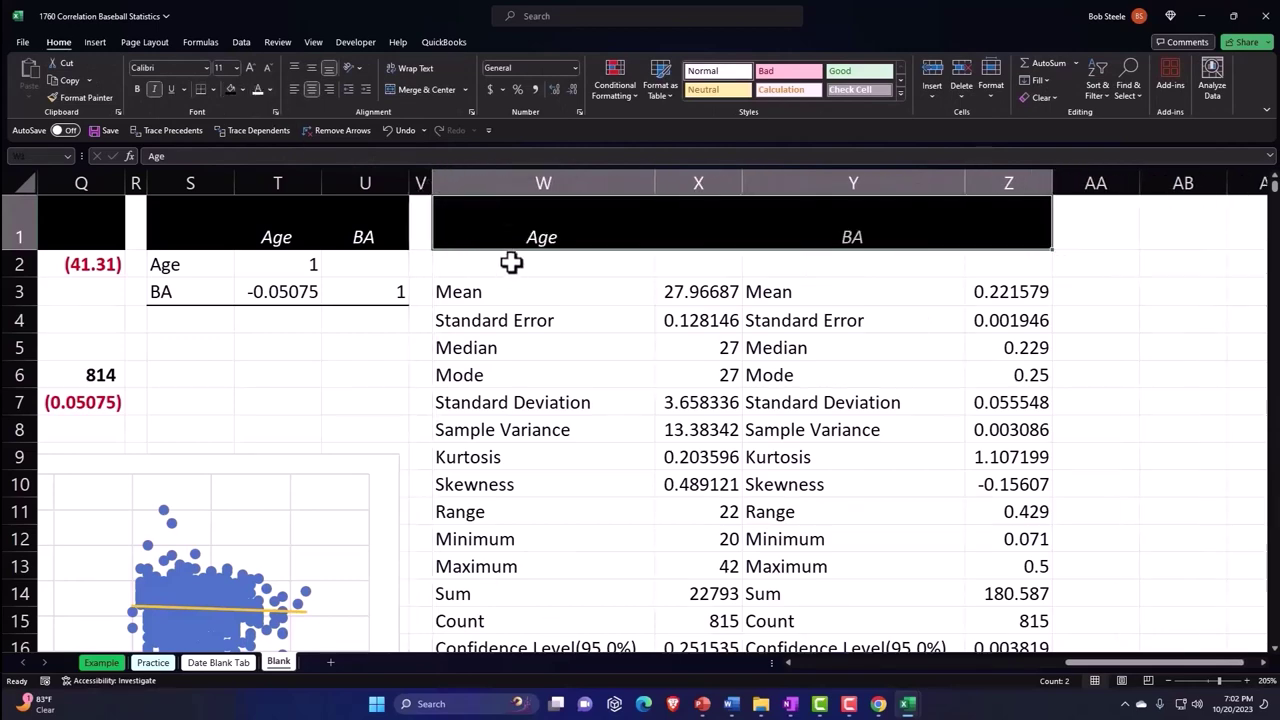
Step: Format the descriptive statistics body W2:Z16 with a light blue fill from the standard colours and all borders
drag(511, 263, 993, 597)
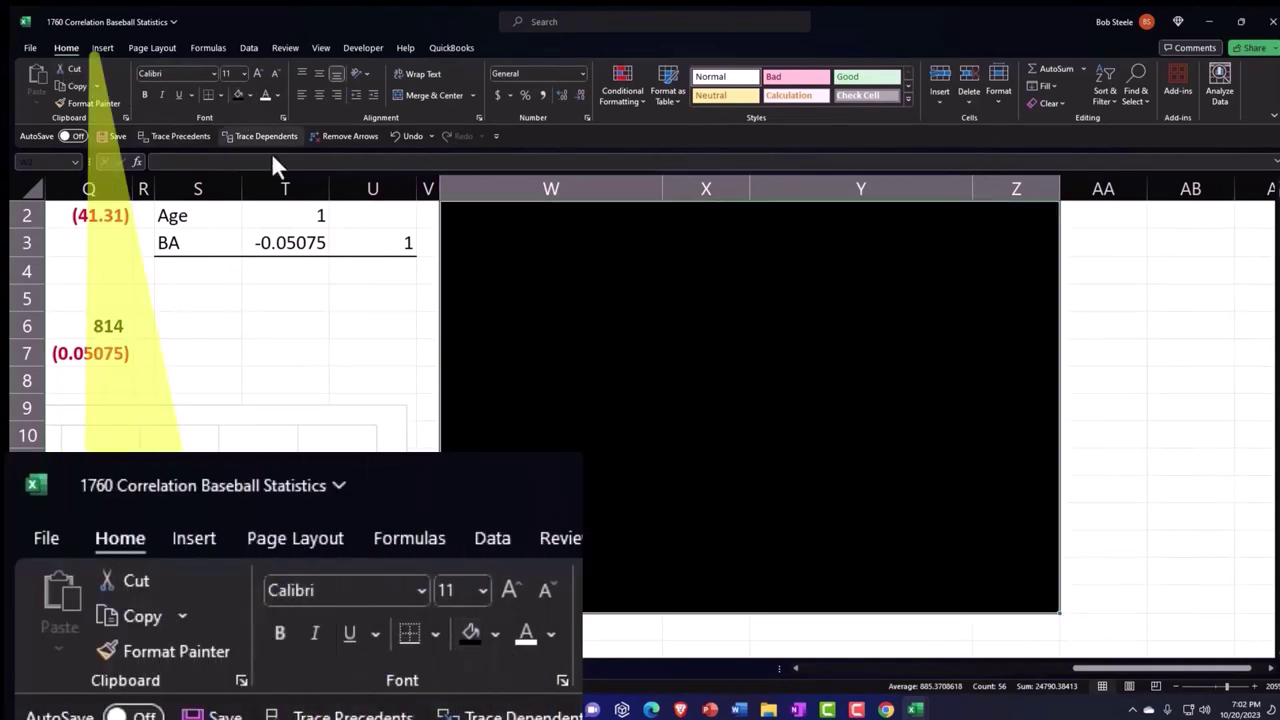
click(250, 96)
click(263, 300)
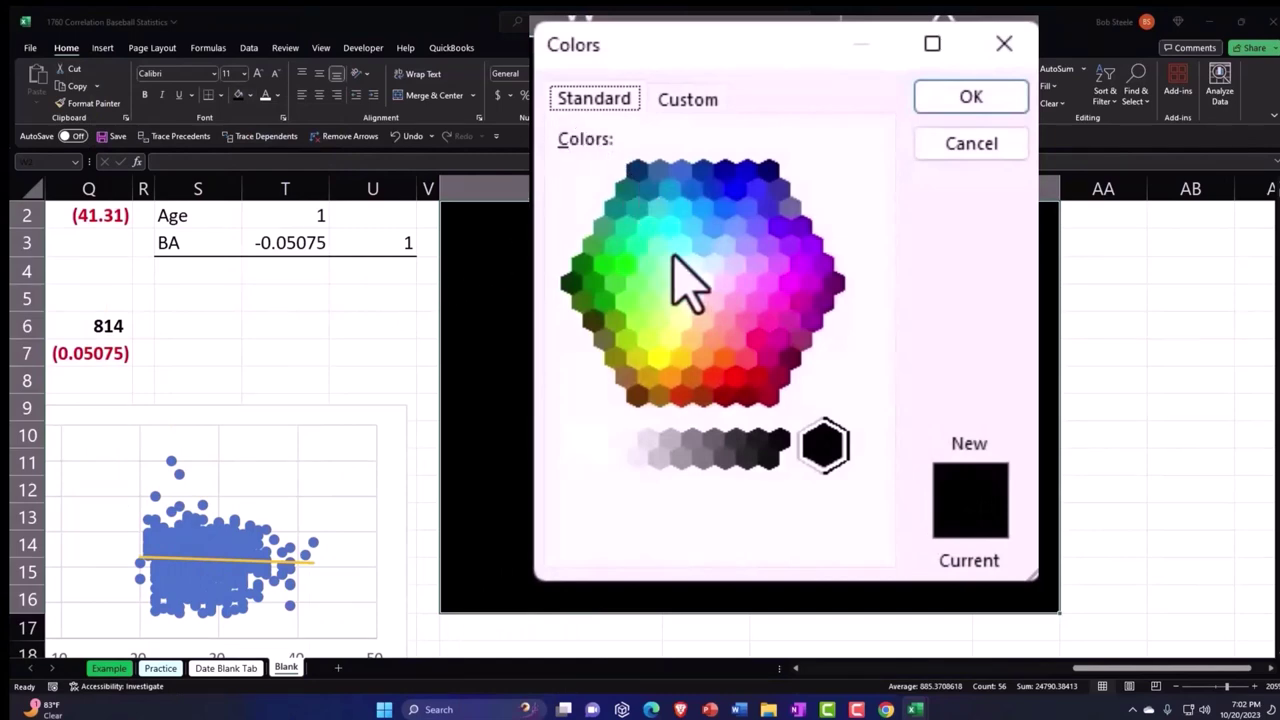
click(686, 265)
click(716, 227)
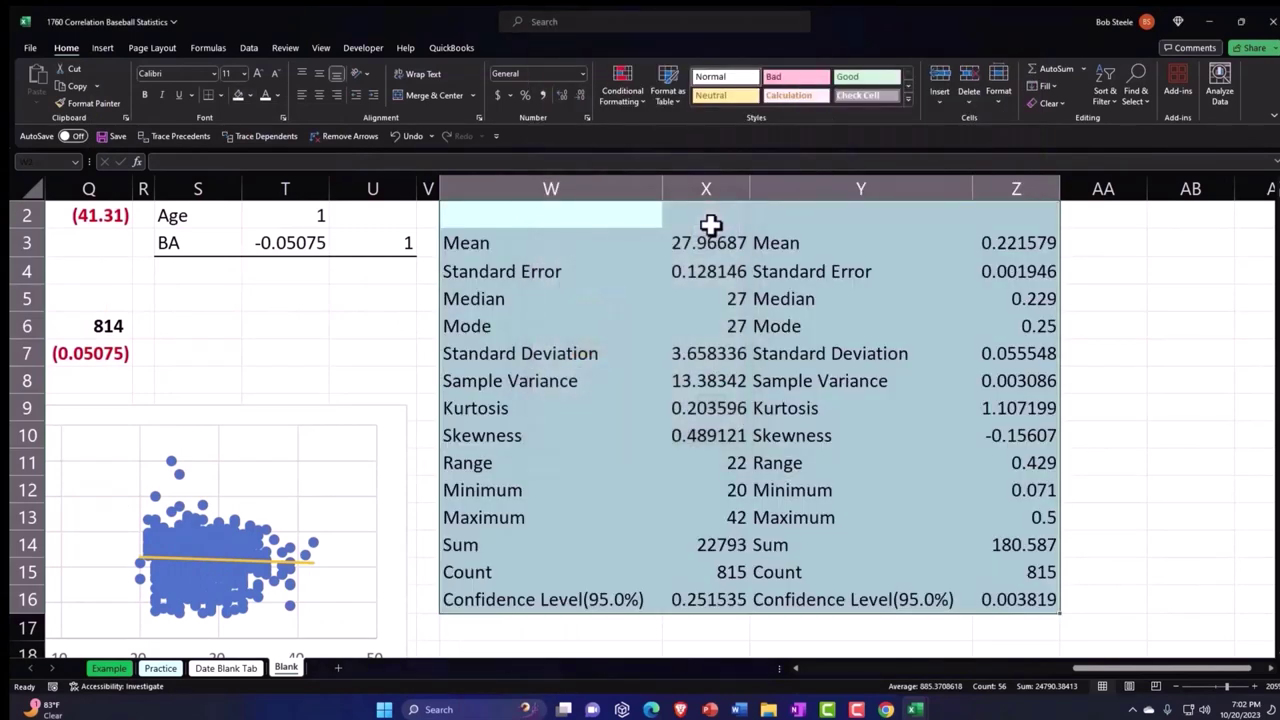
click(220, 95)
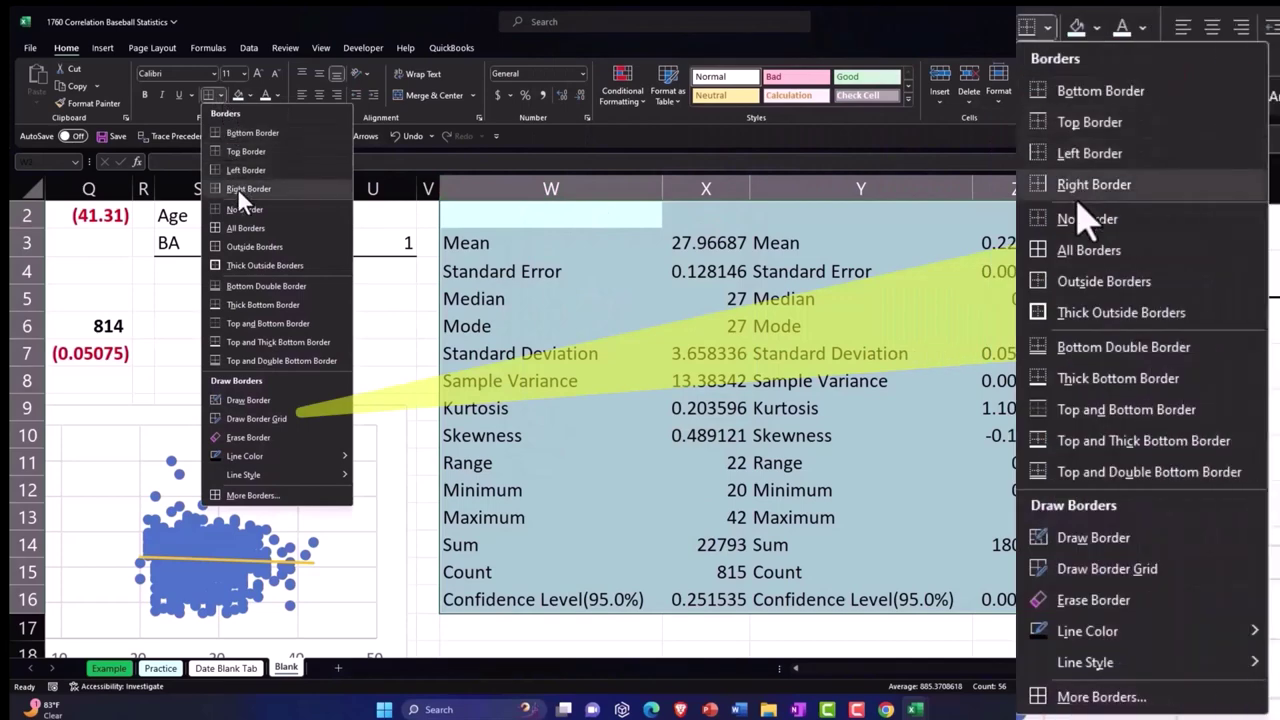
click(236, 226)
Step: Apply the same light blue fill and all borders to the correlation table S2:U3 and the R Correlation calculation O2:Q7
drag(1094, 674, 1051, 674)
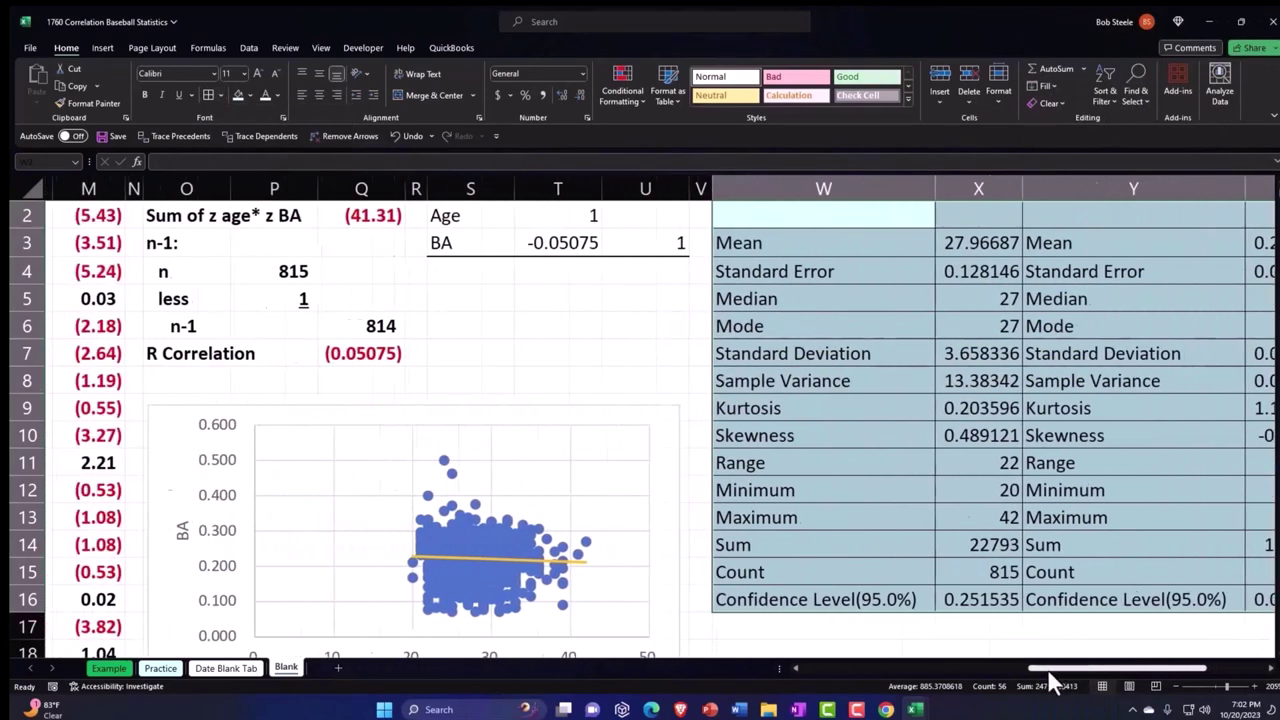
scroll(543, 463, up, 1)
click(522, 271)
drag(527, 271, 640, 295)
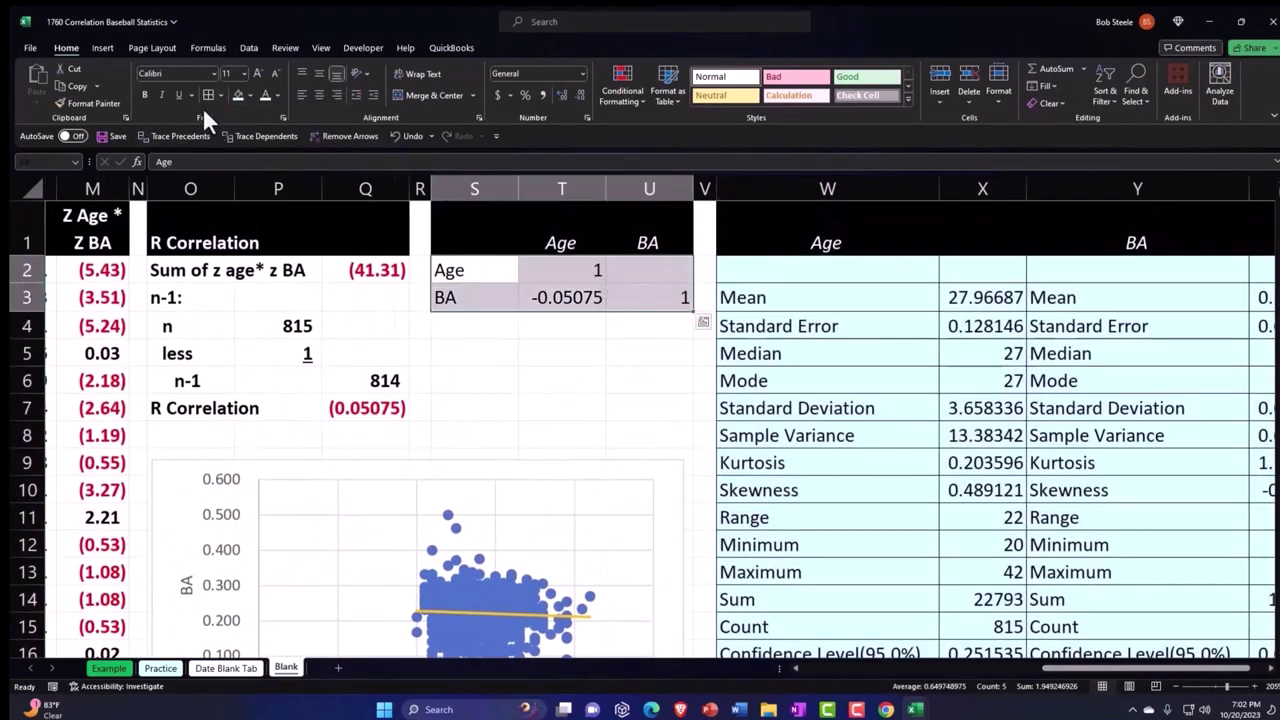
click(238, 96)
drag(165, 270, 360, 406)
click(236, 95)
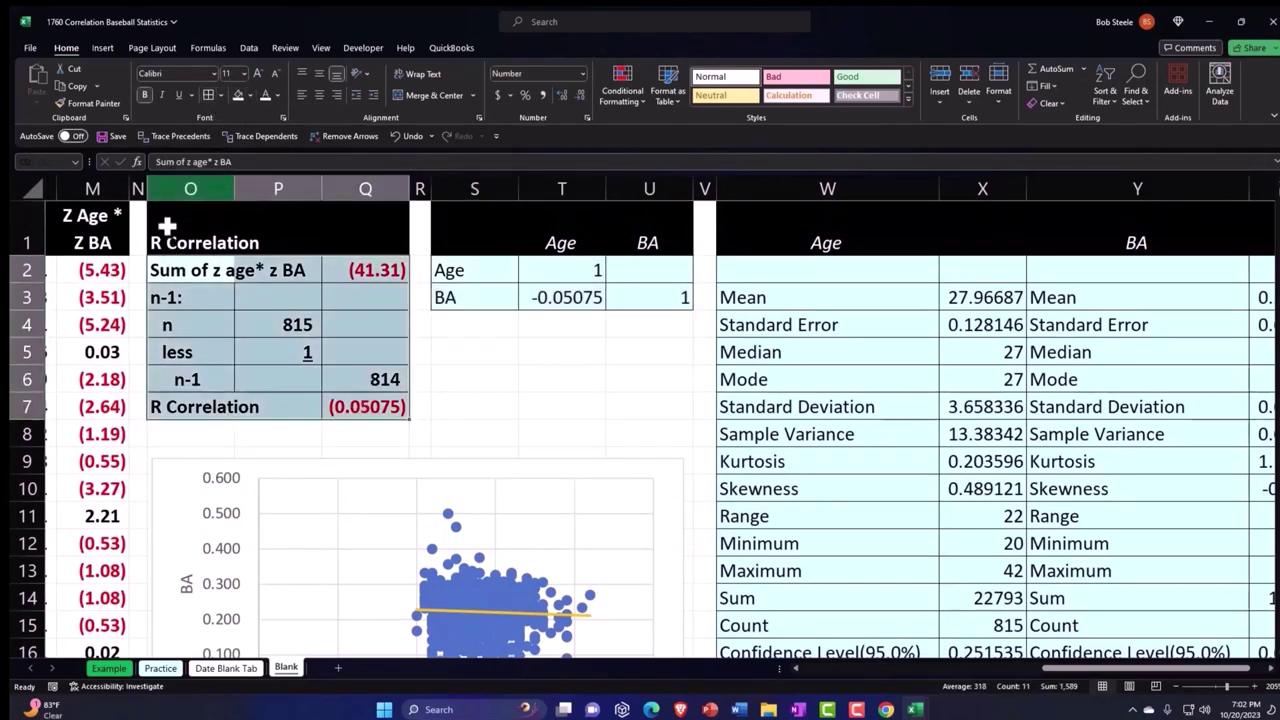
Step: Apply the light blue fill and all borders to the z-score table I2:M816 and the Mean/SD table E2:G3
drag(115, 270, 903, 270)
key(ctrl+shift+Down)
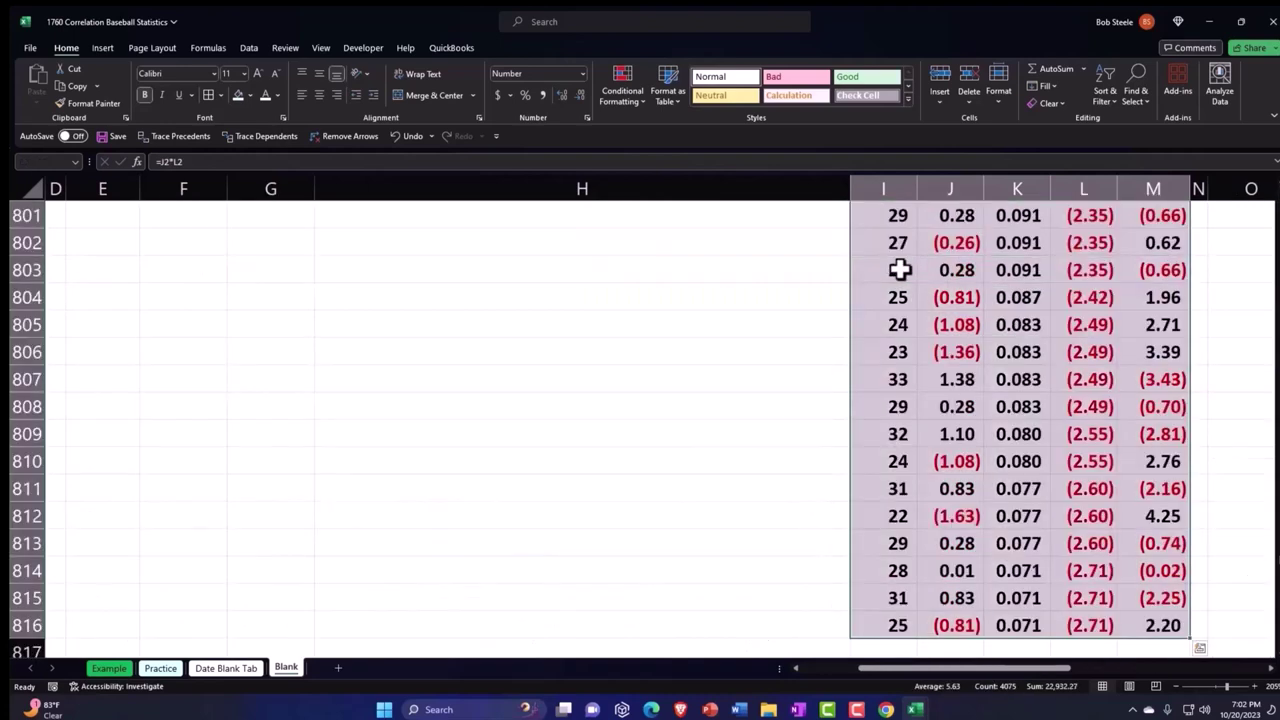
key(ctrl+BackSpace)
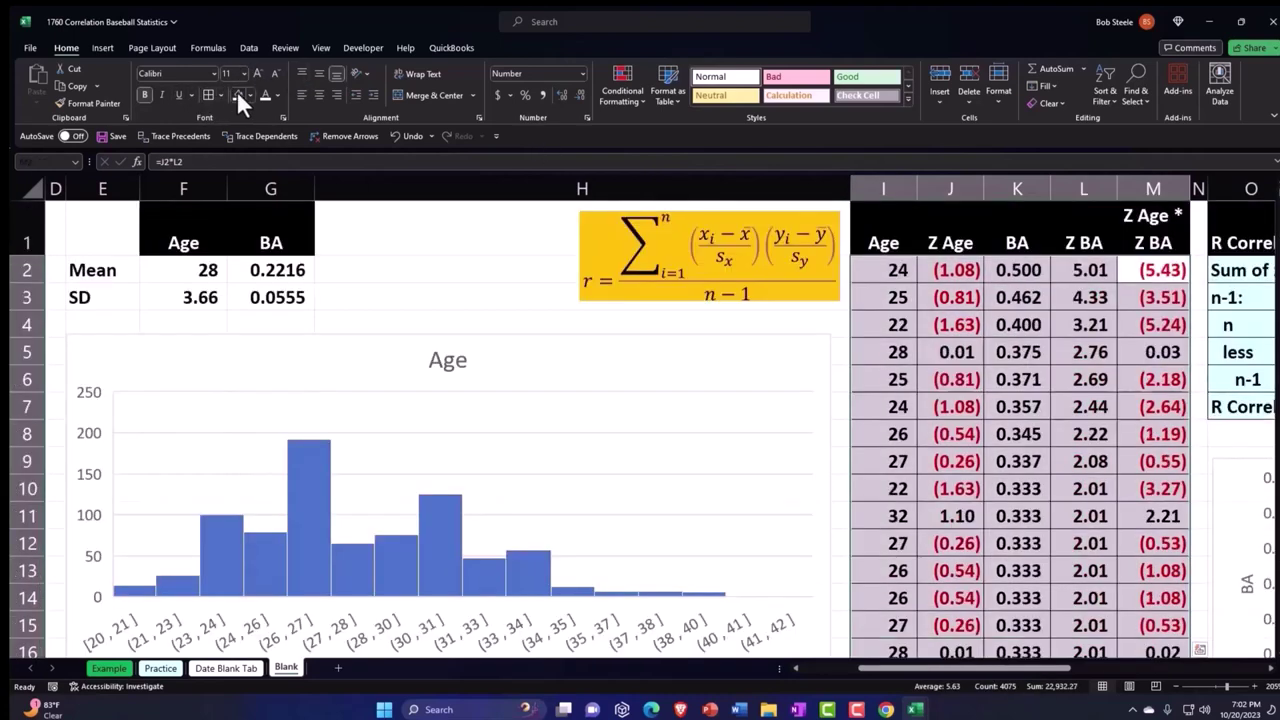
click(236, 92)
drag(127, 277, 272, 294)
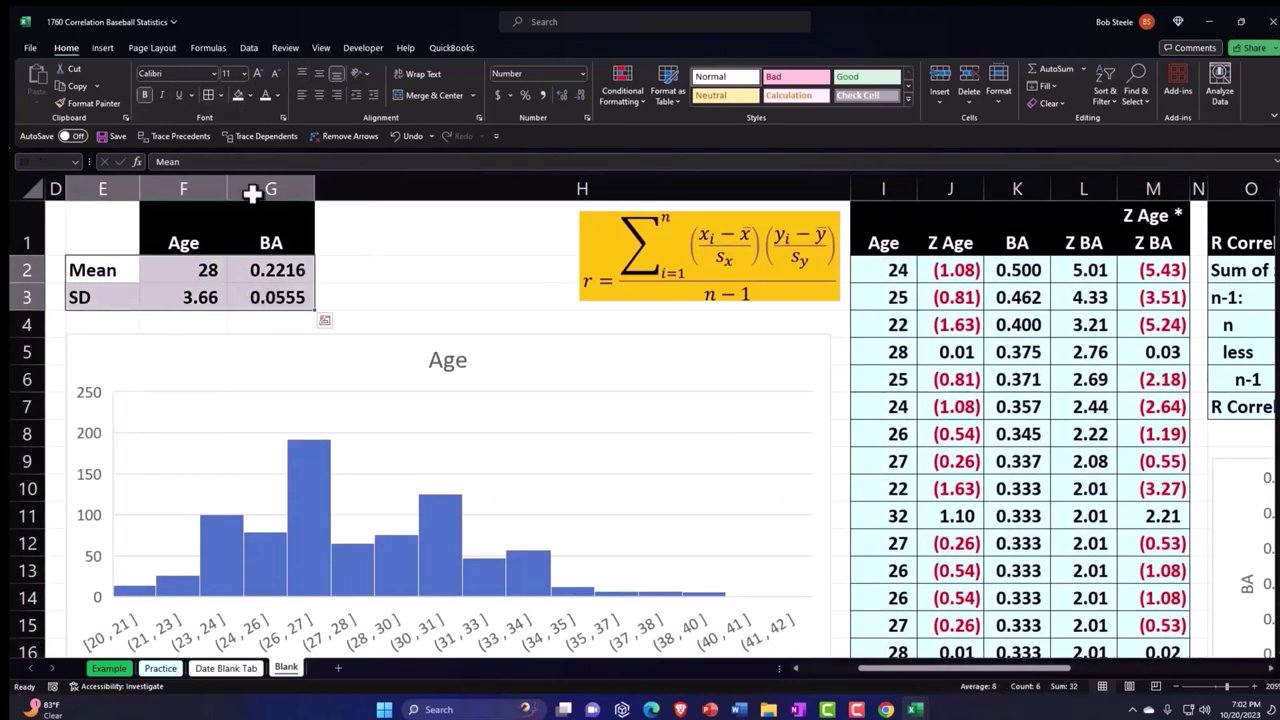
click(234, 93)
Step: Format the source data rows A2:C816 under Name, Age and BA with the light blue fill and all borders
drag(898, 666, 829, 674)
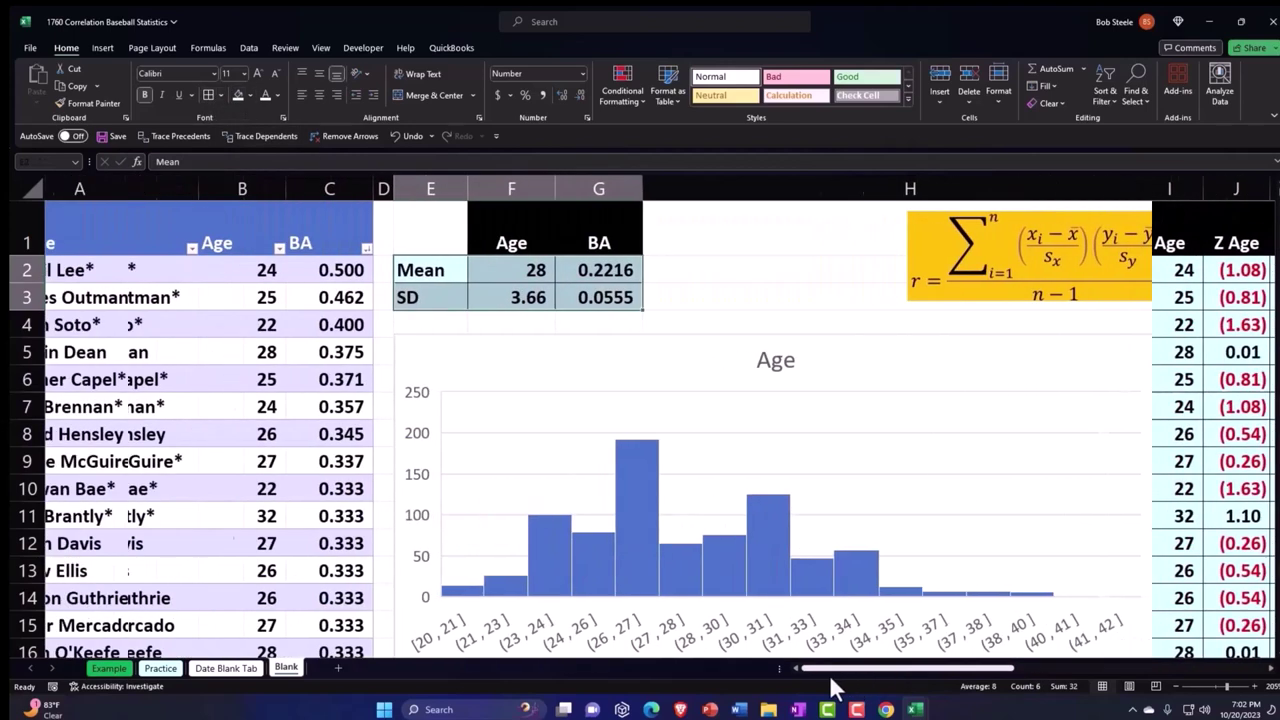
drag(124, 282, 300, 279)
key(ctrl+shift+Down)
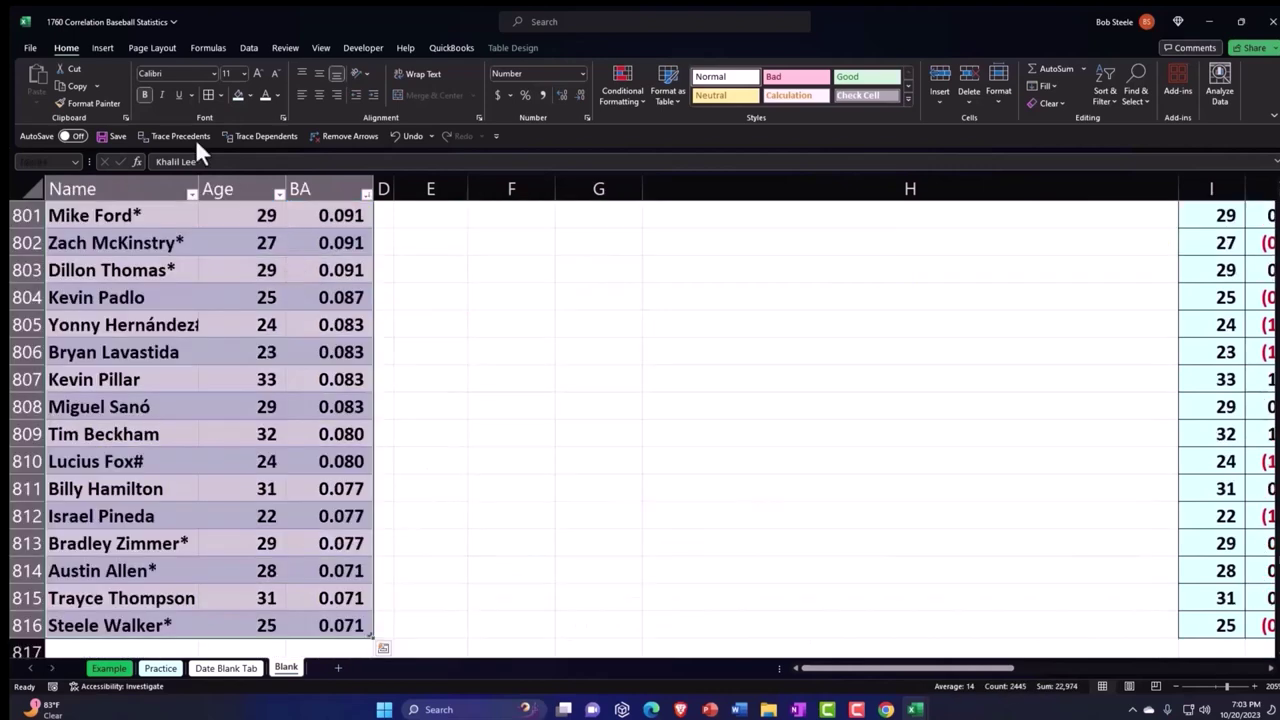
key(ctrl+BackSpace)
click(233, 94)
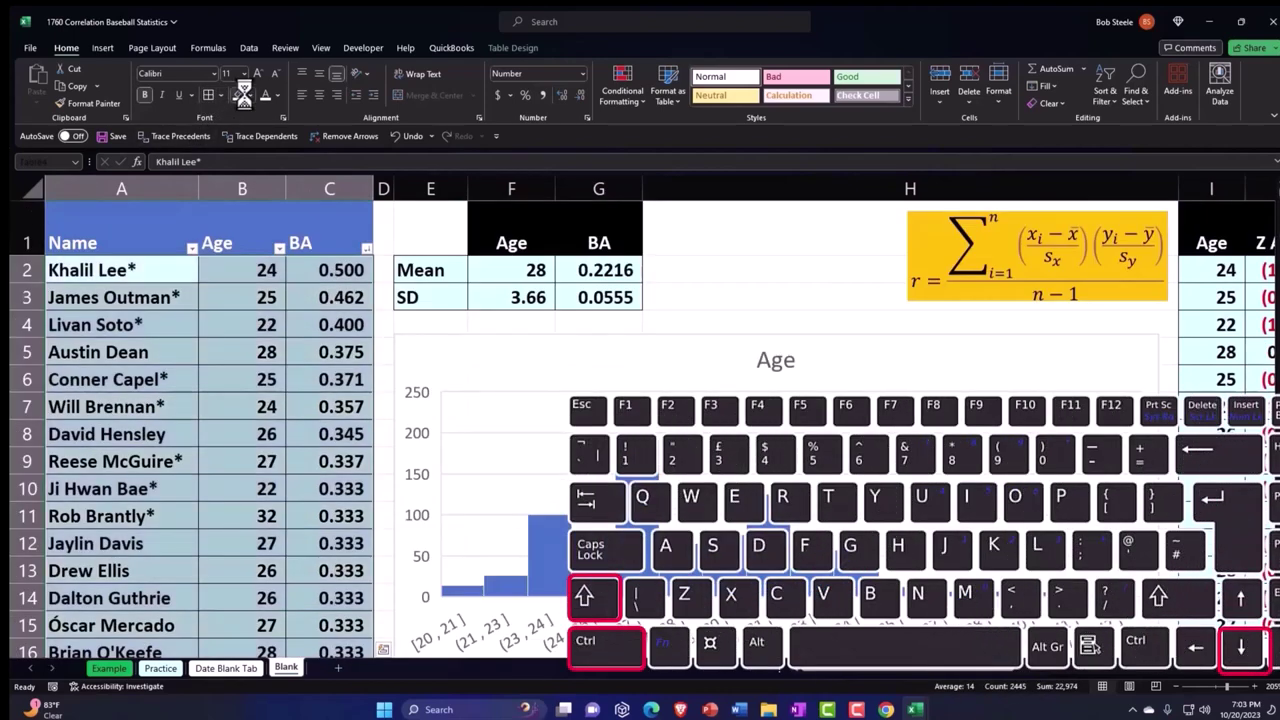
click(384, 211)
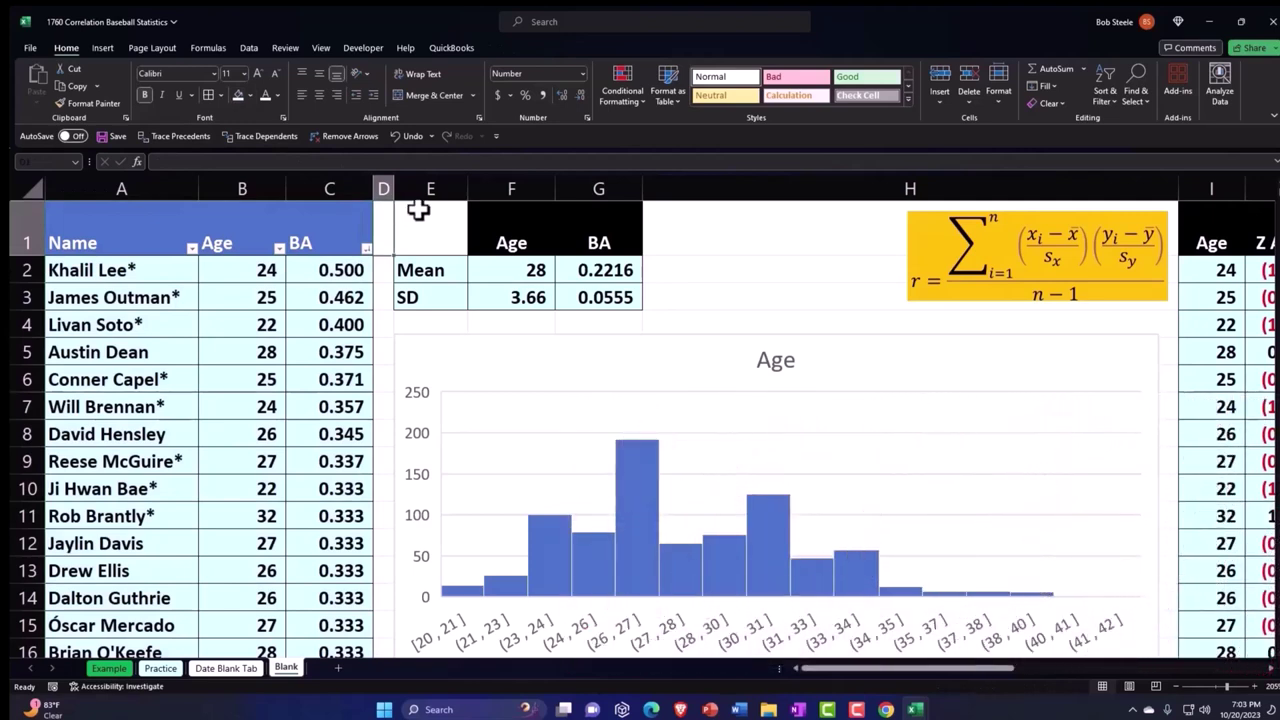